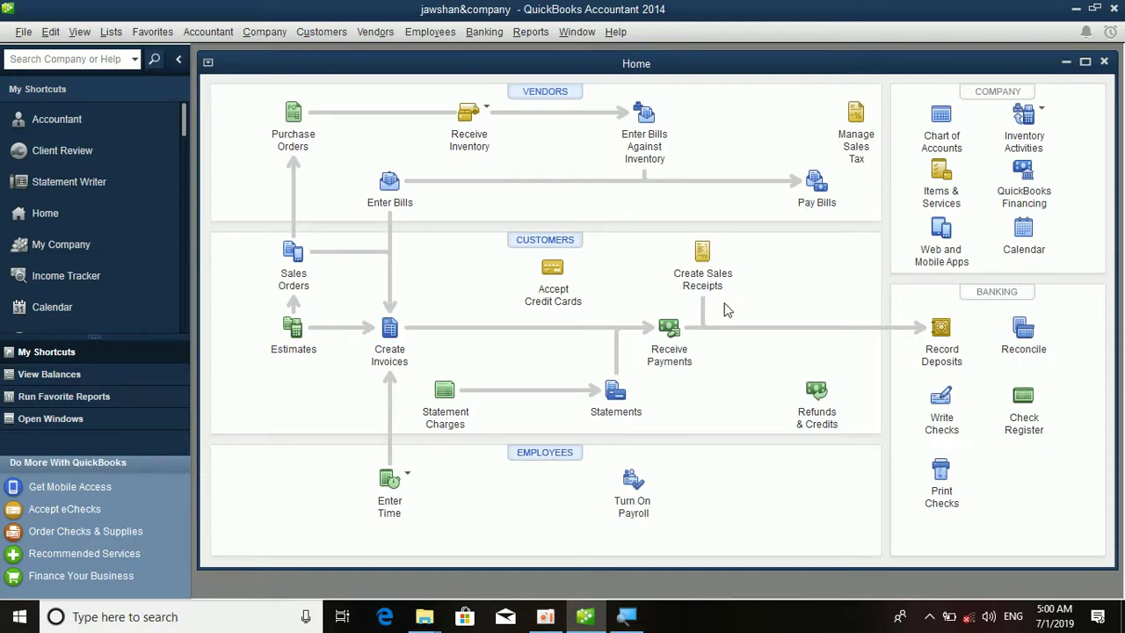
- Open the desktop picture 2.PNG in Photos and place it beside the reduced QuickBooks window to read the list of uses
{"action": "left_click", "coordinate": [1095, 9]}
{"action": "left_click_drag", "start_coordinate": [722, 101], "coordinate": [518, 143]}
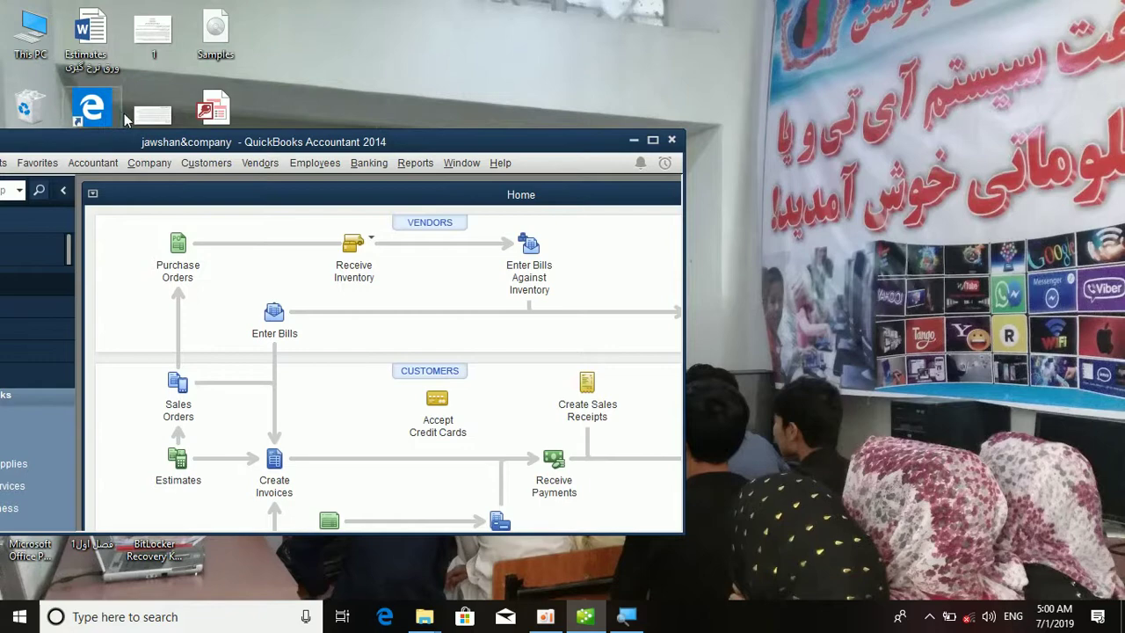
{"action": "double_click", "coordinate": [149, 112]}
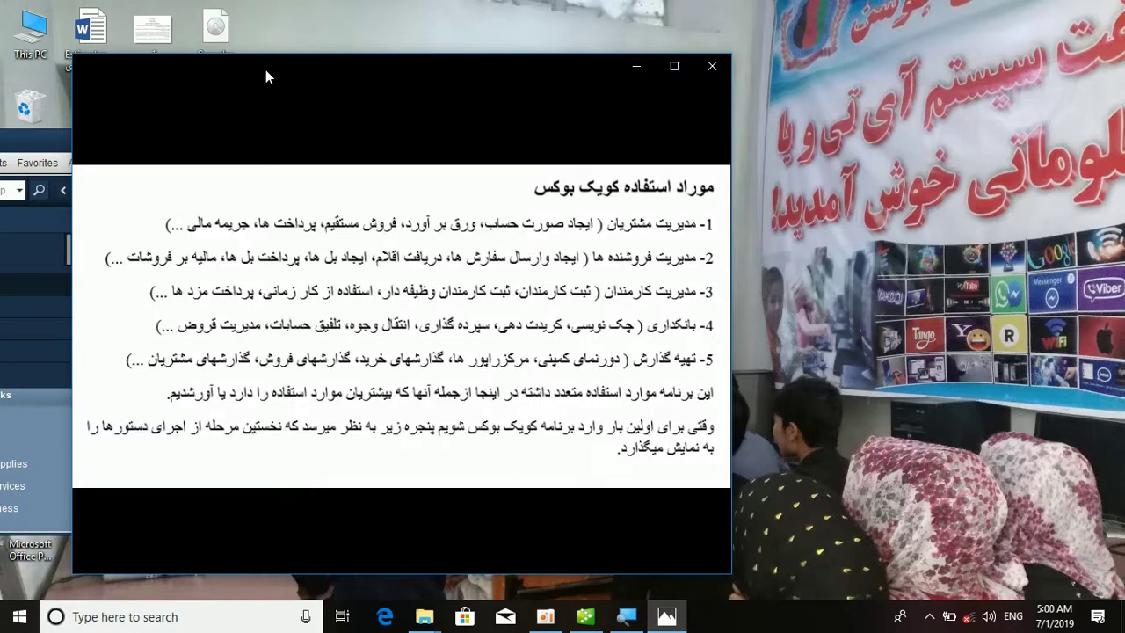
{"action": "left_click_drag", "start_coordinate": [266, 70], "coordinate": [542, 55]}
{"action": "mouse_move", "coordinate": [920, 202]}
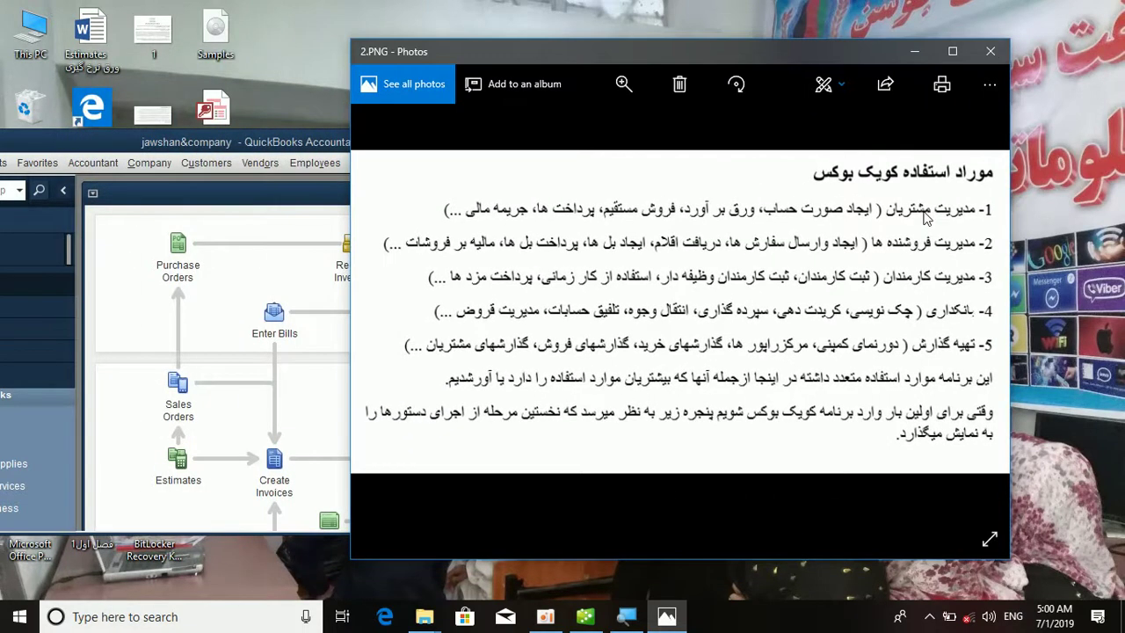
- Switch back to QuickBooks, enlarge its window to full screen and close the Home page
{"action": "left_click", "coordinate": [235, 147]}
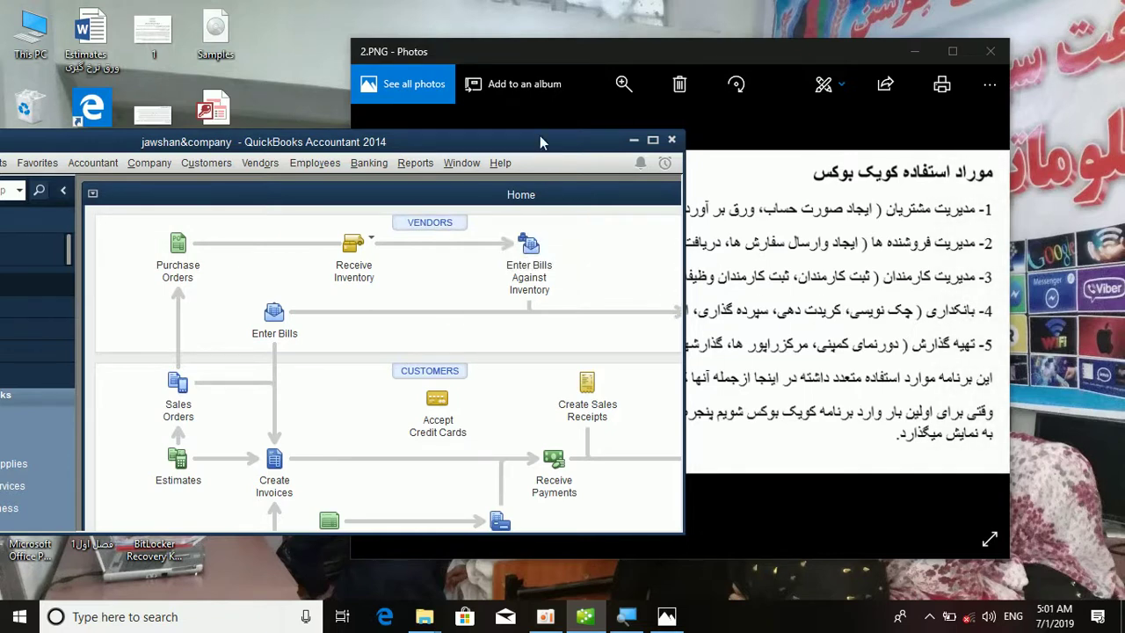
{"action": "left_click_drag", "start_coordinate": [522, 142], "coordinate": [491, 96]}
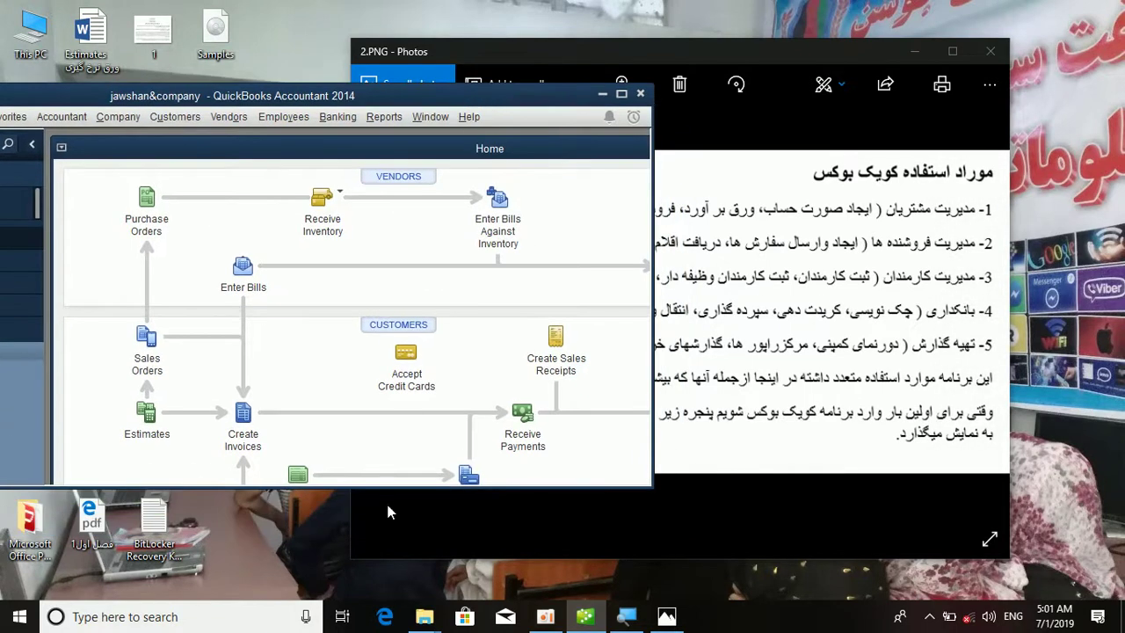
{"action": "left_click_drag", "start_coordinate": [383, 488], "coordinate": [392, 586]}
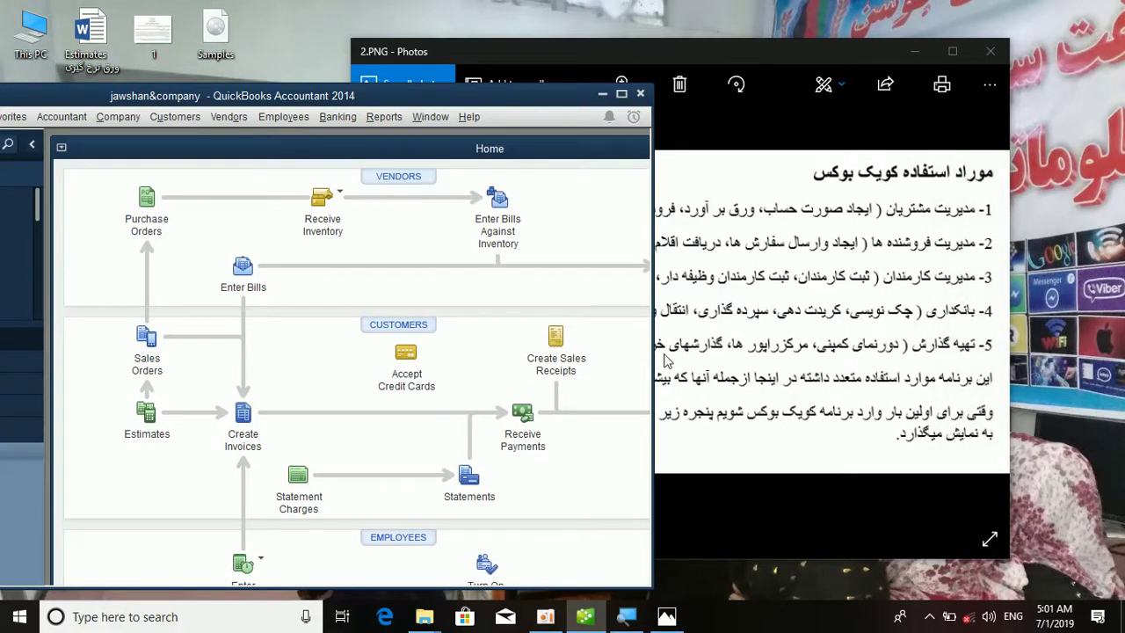
{"action": "left_click_drag", "start_coordinate": [655, 362], "coordinate": [908, 370]}
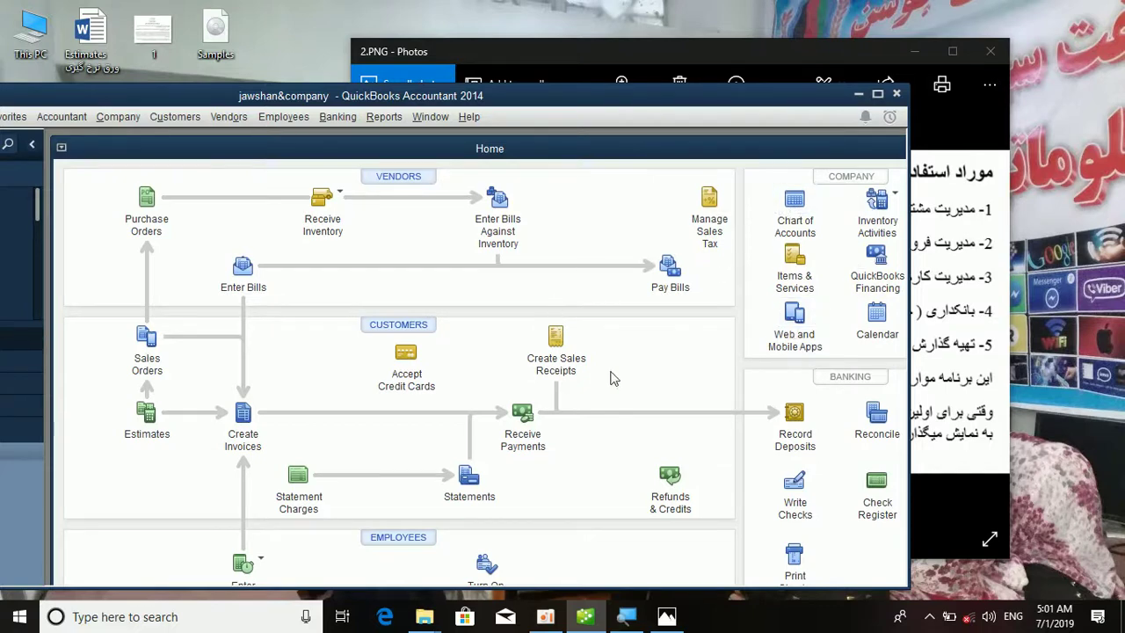
{"action": "left_click", "coordinate": [877, 94]}
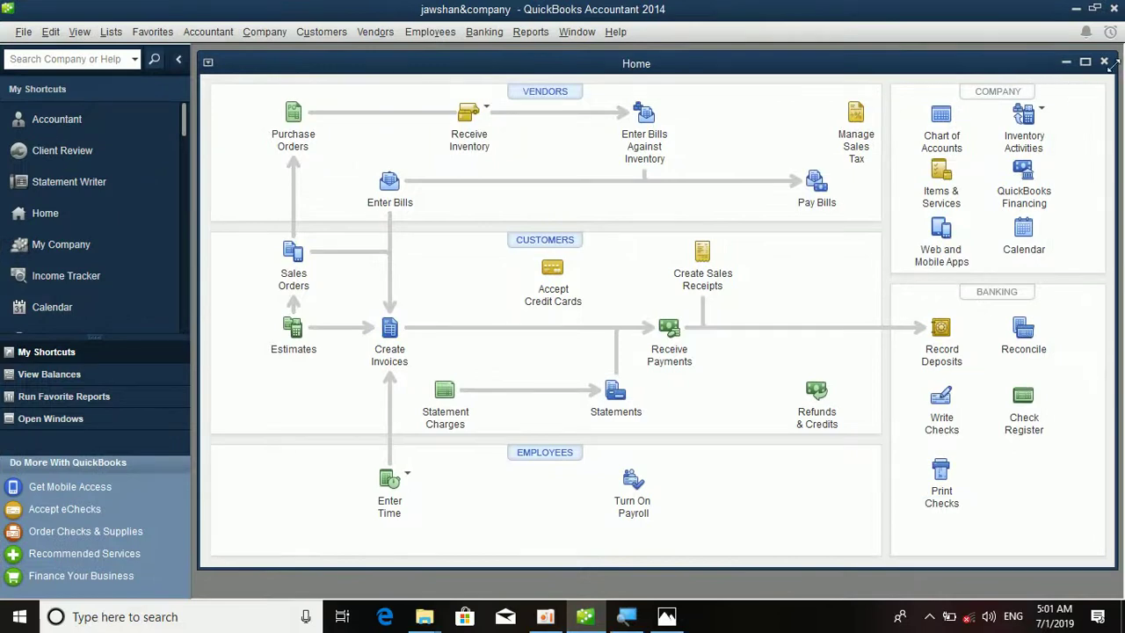
{"action": "left_click", "coordinate": [1104, 62]}
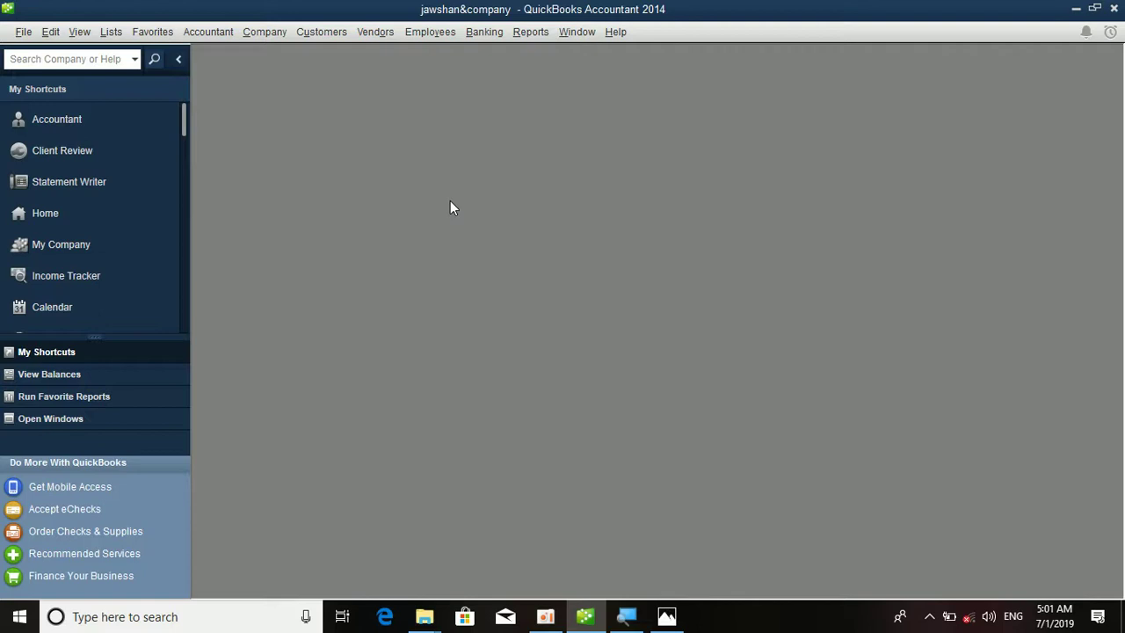
{"action": "left_click", "coordinate": [112, 35]}
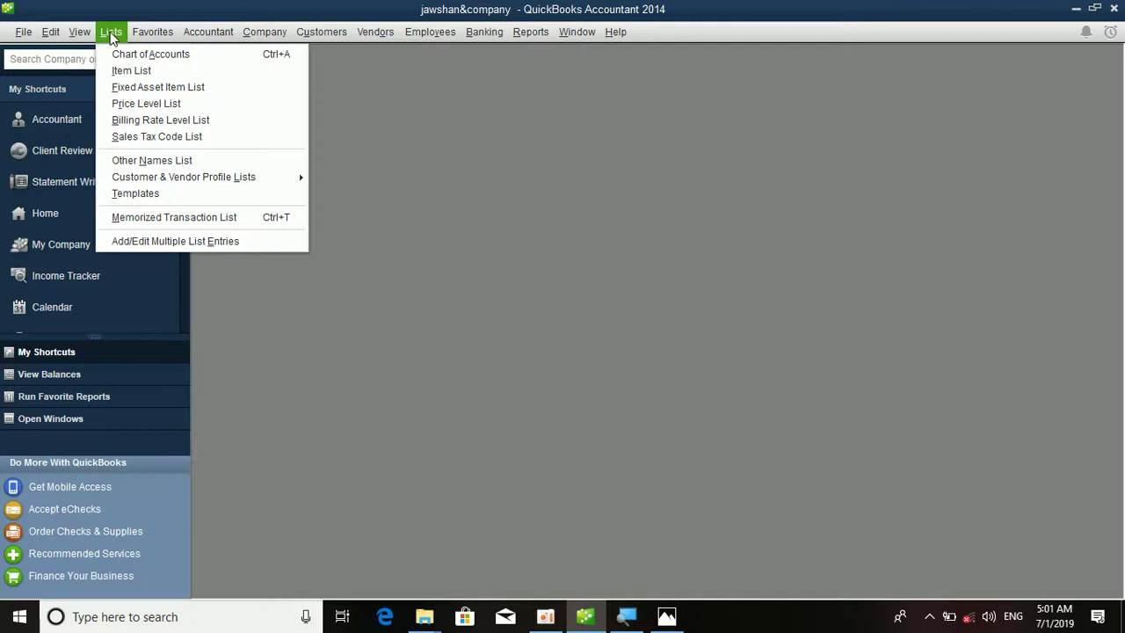
{"action": "left_click", "coordinate": [173, 53]}
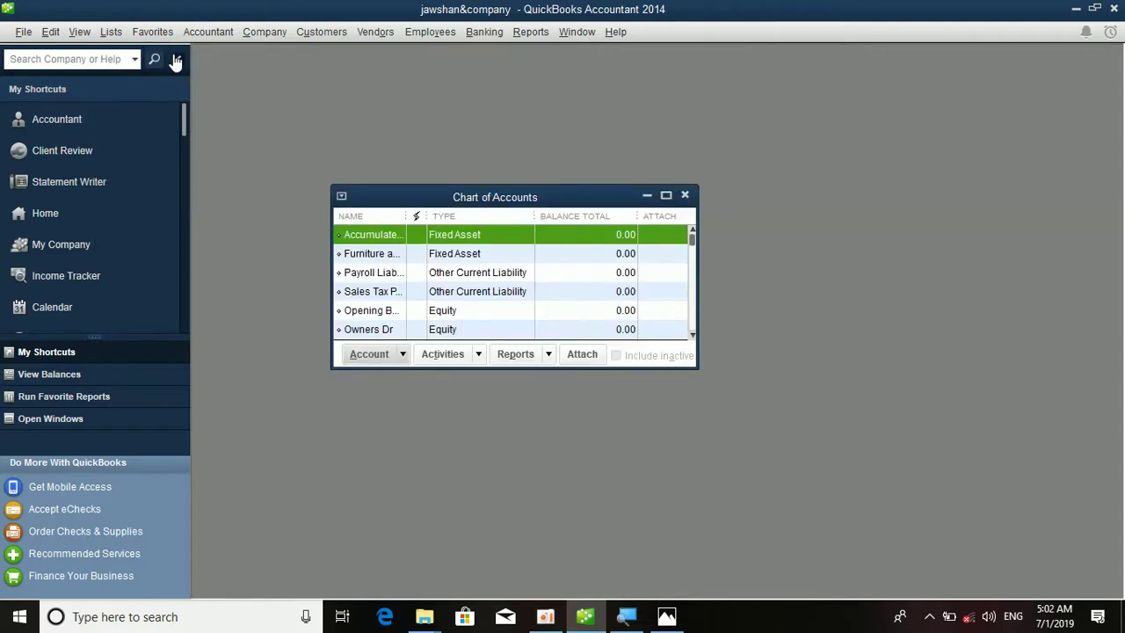
{"action": "left_click", "coordinate": [666, 195]}
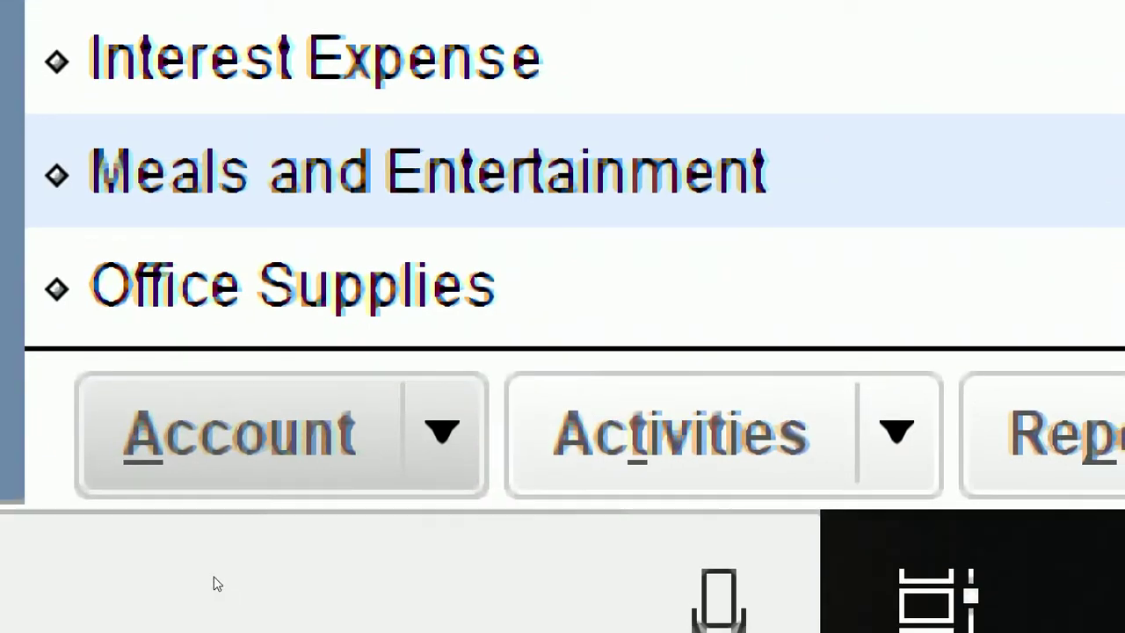
{"action": "left_click", "coordinate": [239, 433]}
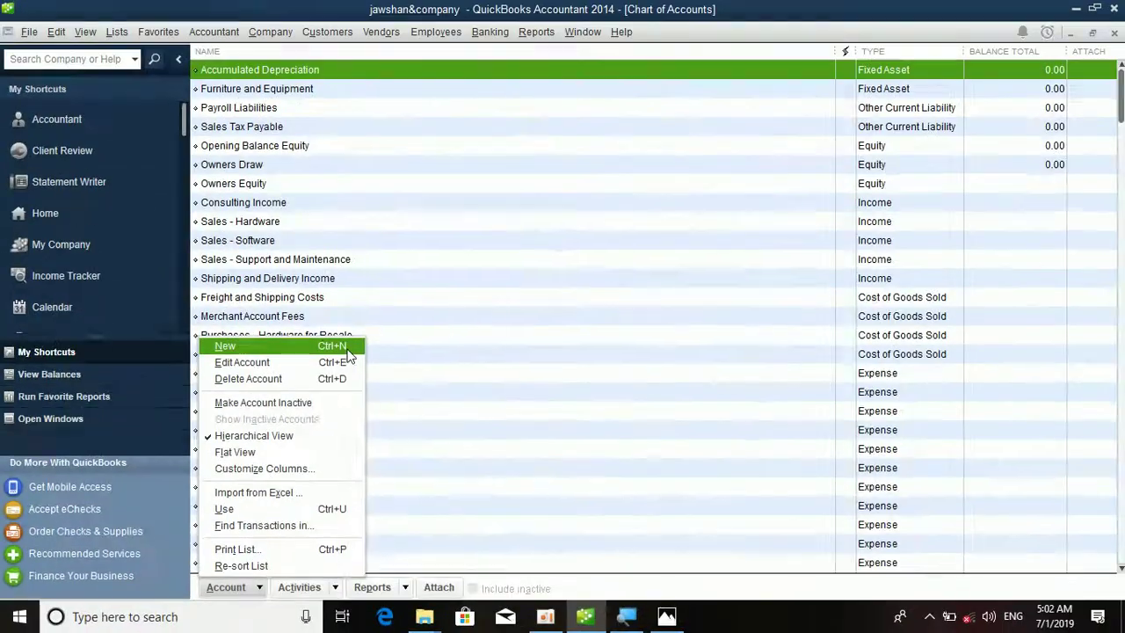
{"action": "left_click", "coordinate": [966, 242]}
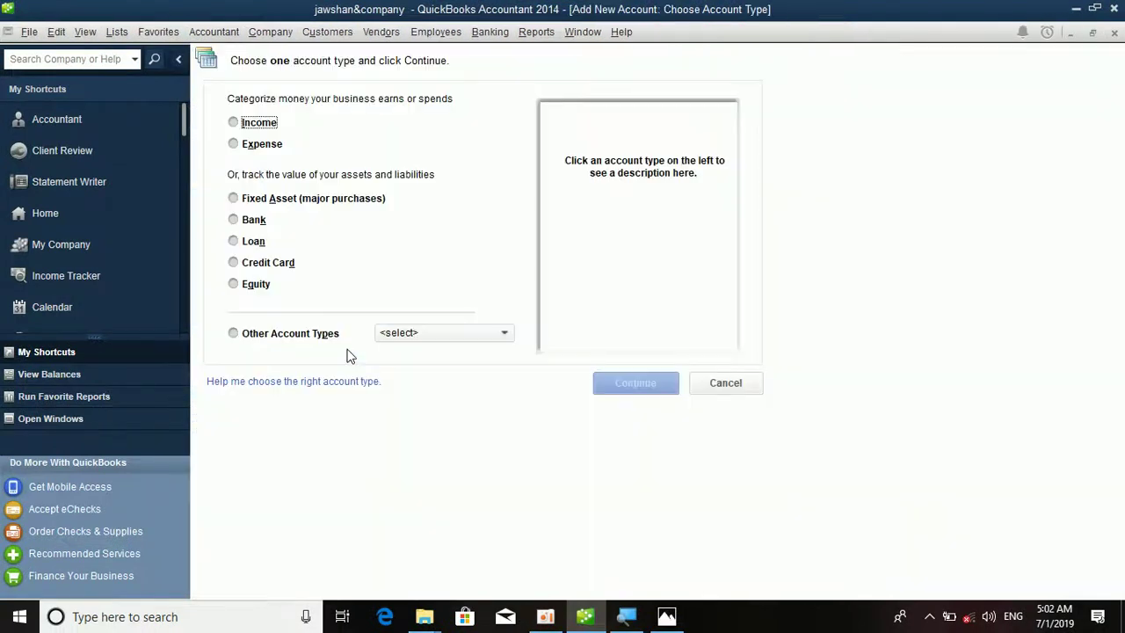
{"action": "left_click", "coordinate": [1112, 33]}
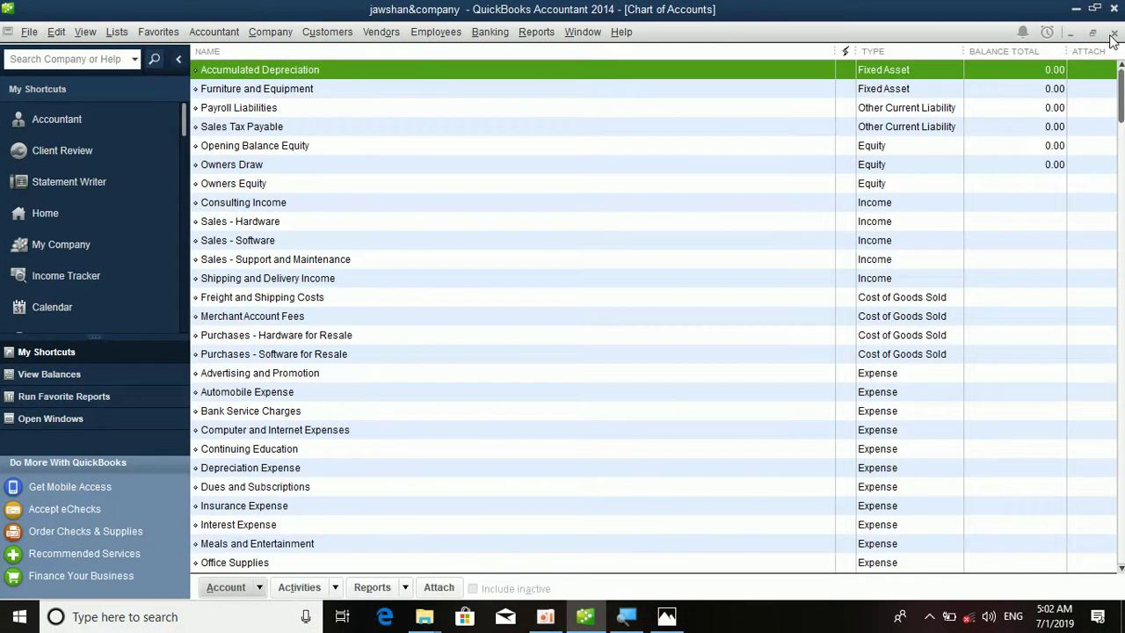
{"action": "left_click", "coordinate": [1112, 33]}
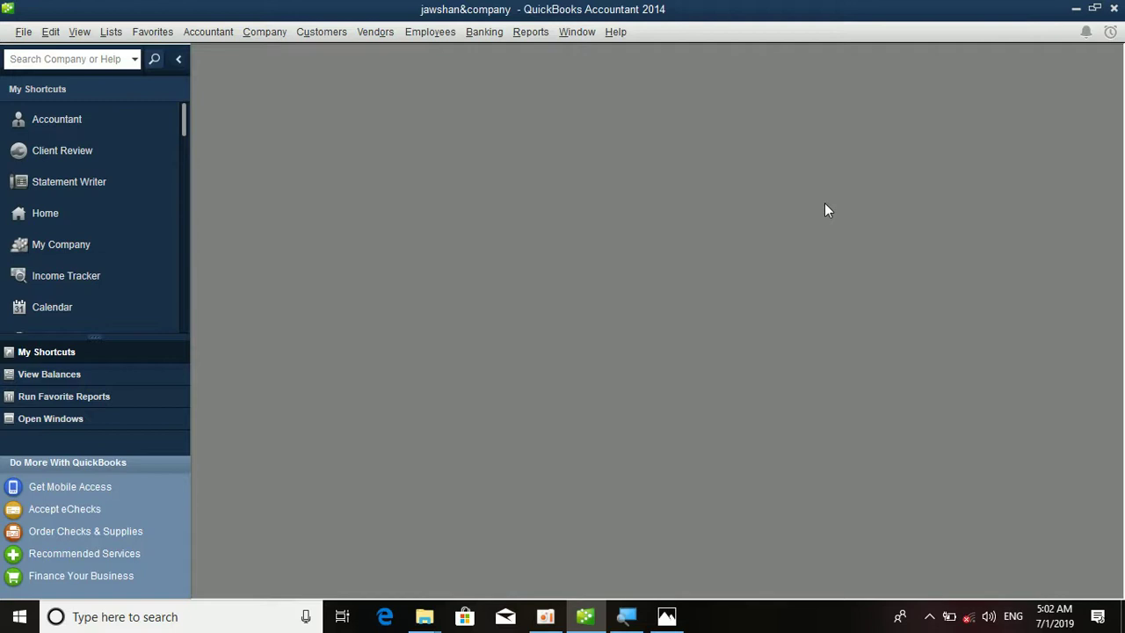
{"action": "key", "text": "ctrl+a"}
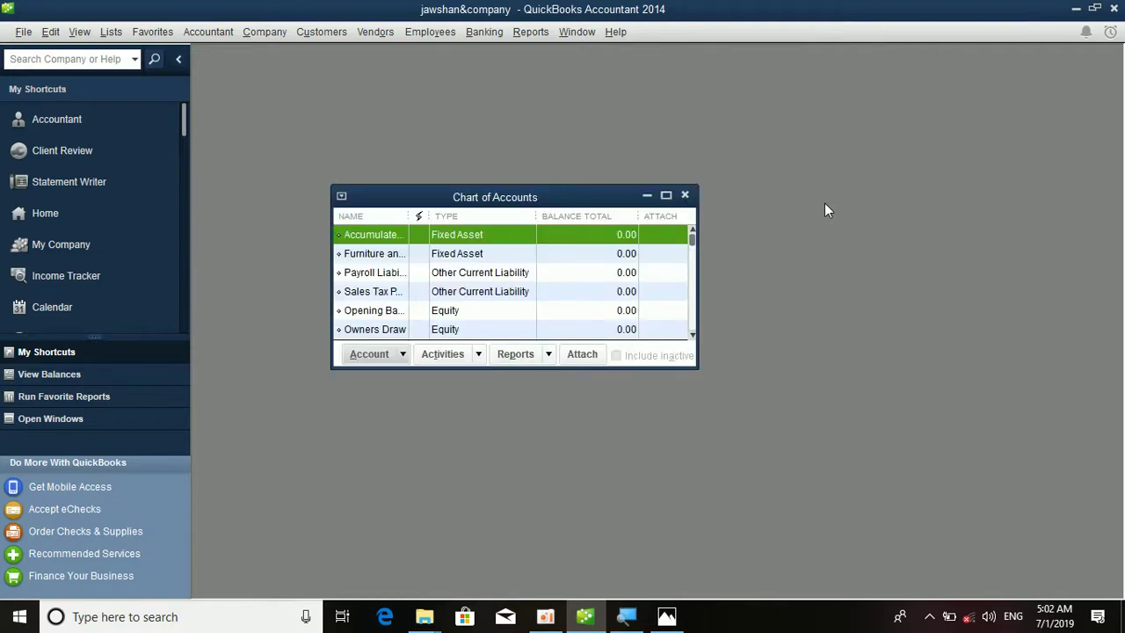
{"action": "left_click", "coordinate": [684, 194]}
{"action": "left_click", "coordinate": [111, 33]}
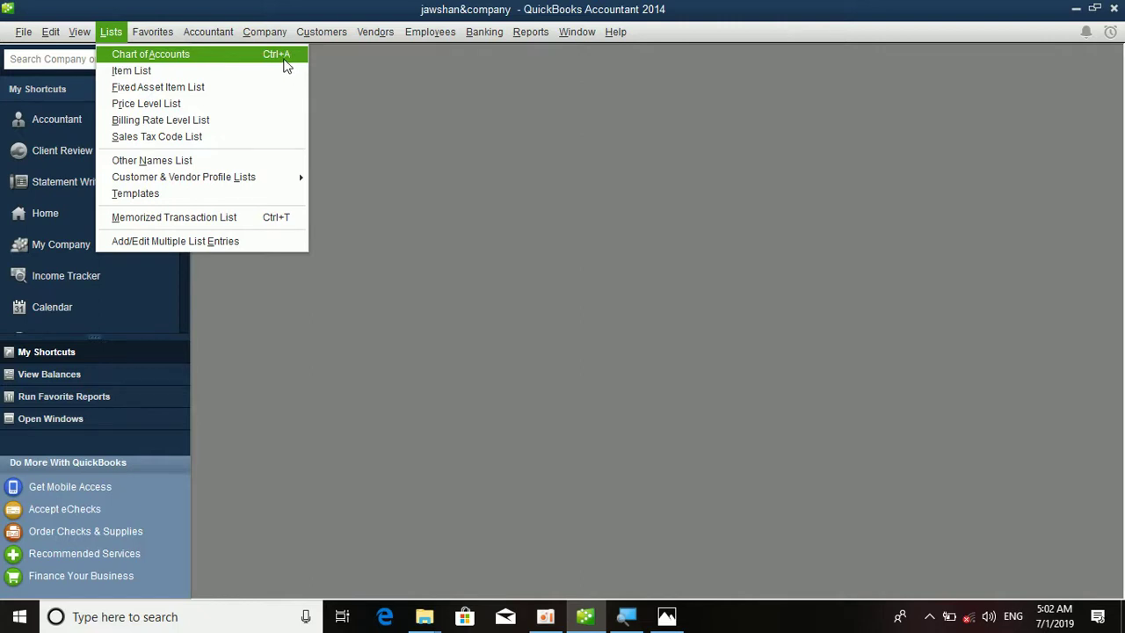
{"action": "left_click", "coordinate": [451, 169]}
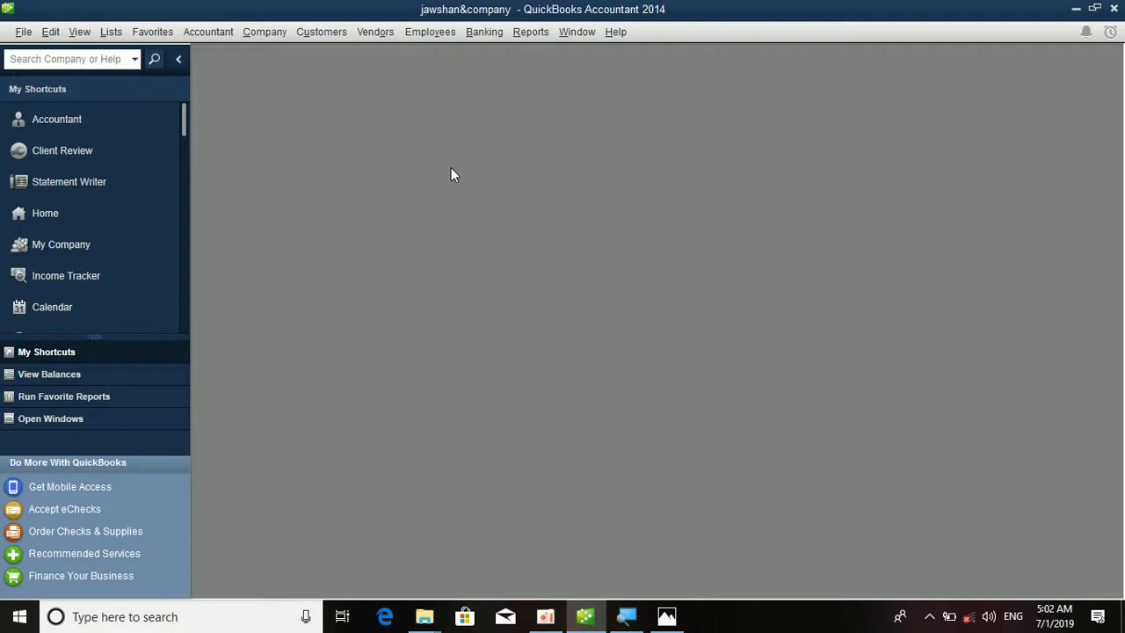
- Start a new account from the Chart of Accounts and review the Fixed Asset, Bank, Loan, Credit Card and Equity types
{"action": "key", "text": "ctrl+a"}
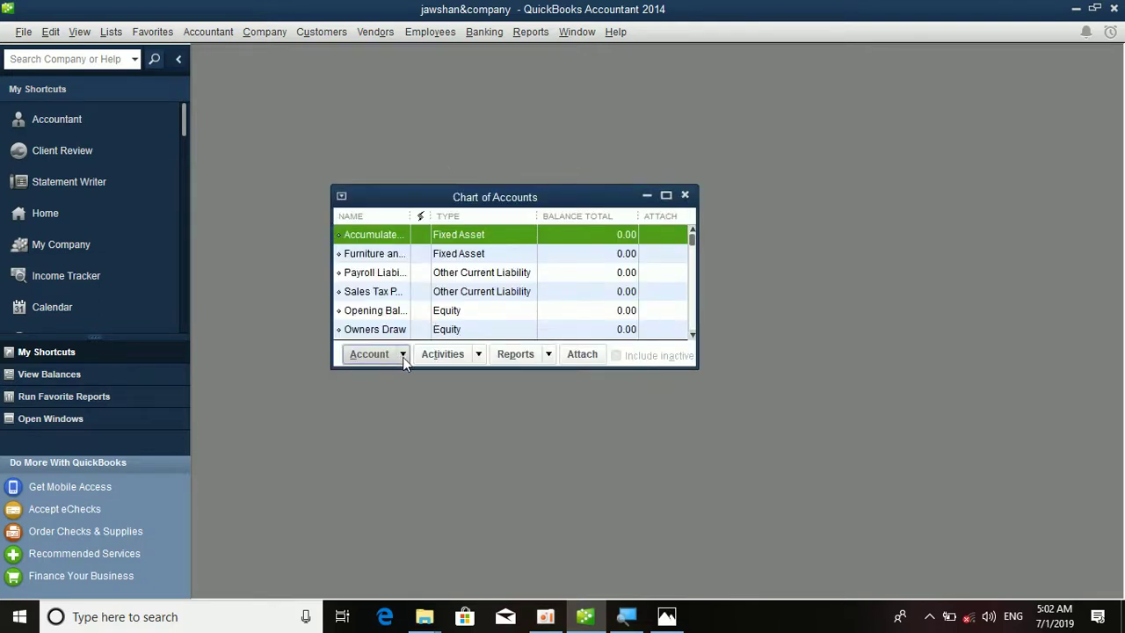
{"action": "key", "text": "ctrl+n"}
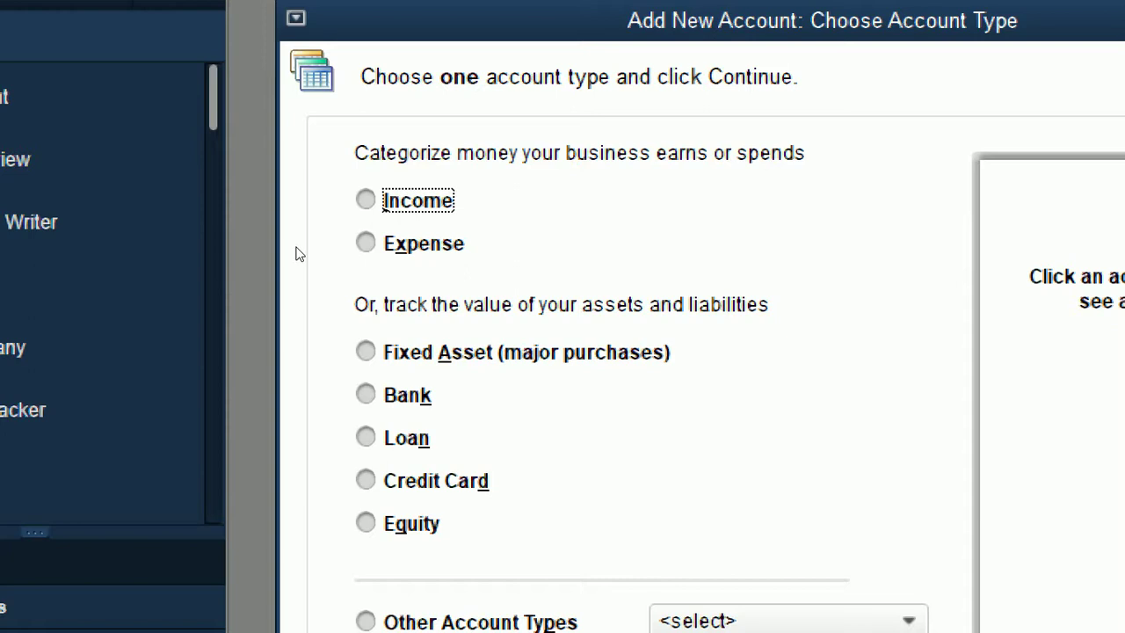
{"action": "key", "text": "alt+a"}
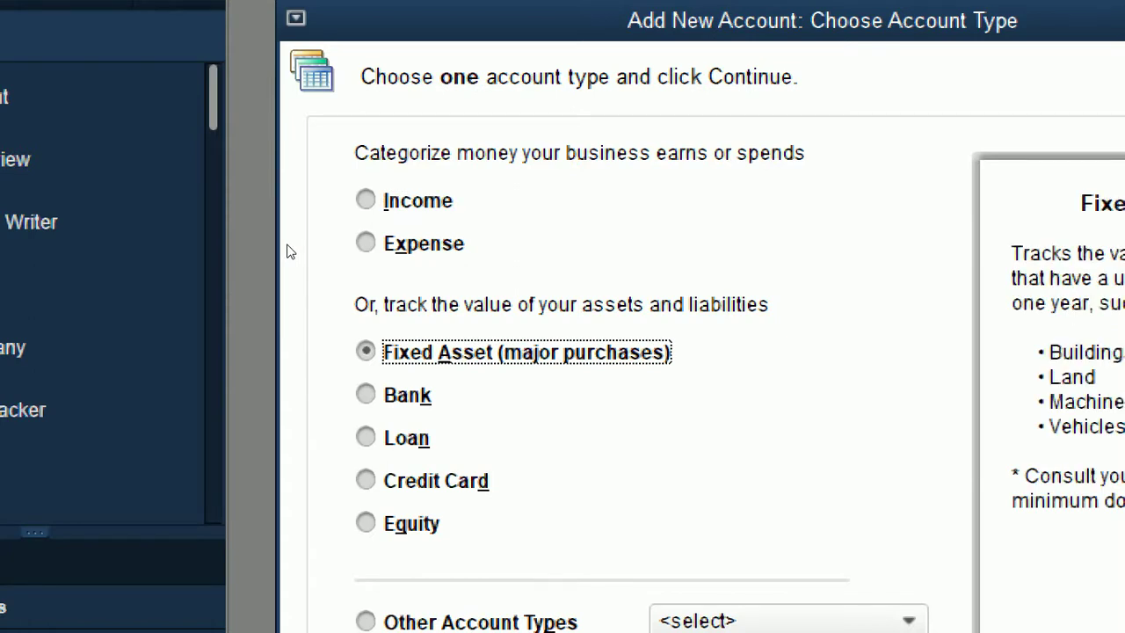
{"action": "key", "text": "alt+k"}
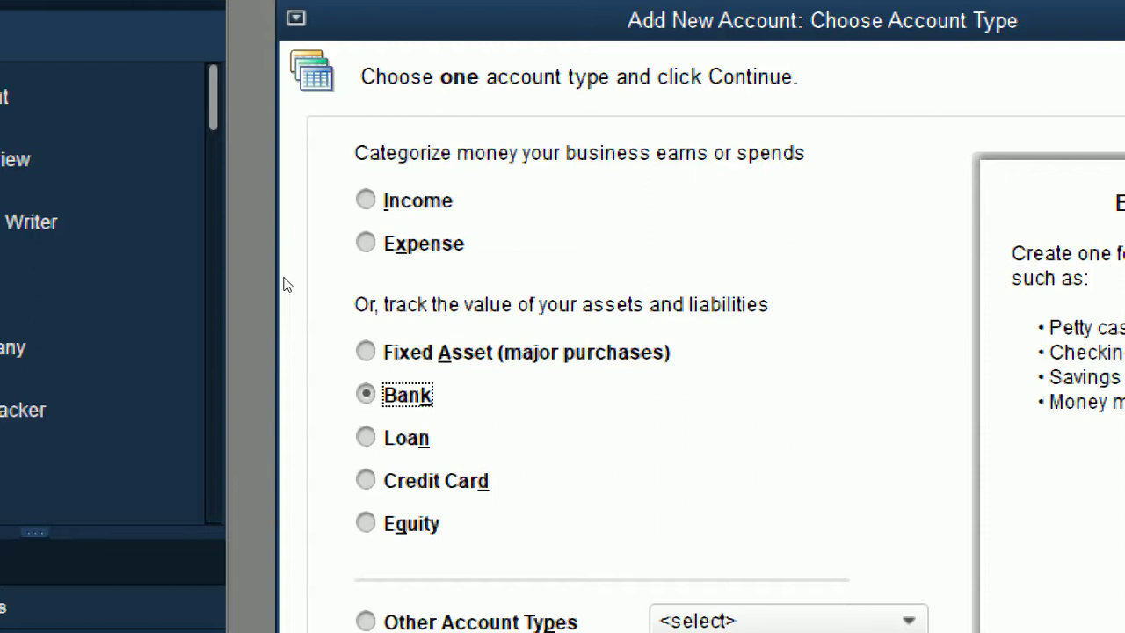
{"action": "key", "text": "Down"}
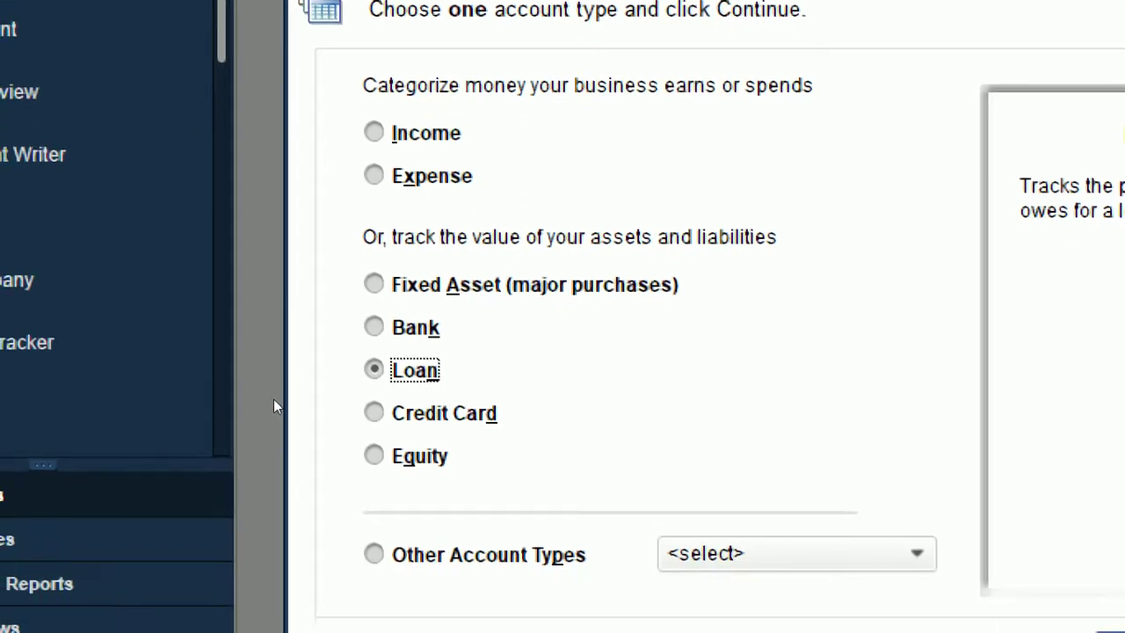
{"action": "key", "text": "Down"}
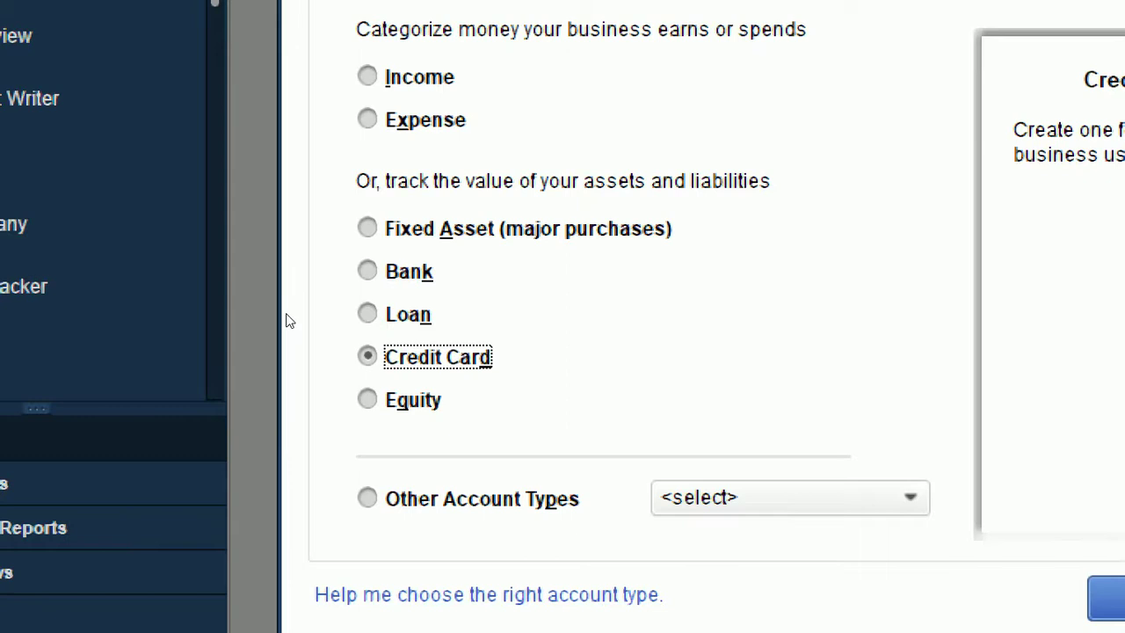
{"action": "key", "text": "Down"}
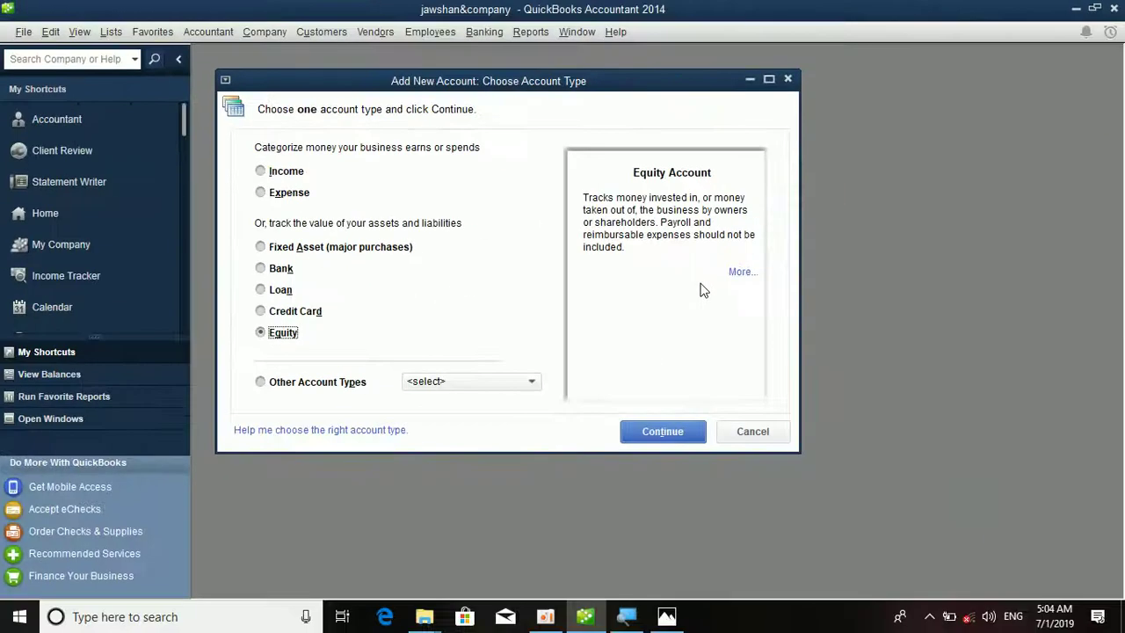
- Choose Bank as the new account's type, continue and name the account "Islamic bank"
{"action": "left_click", "coordinate": [280, 271]}
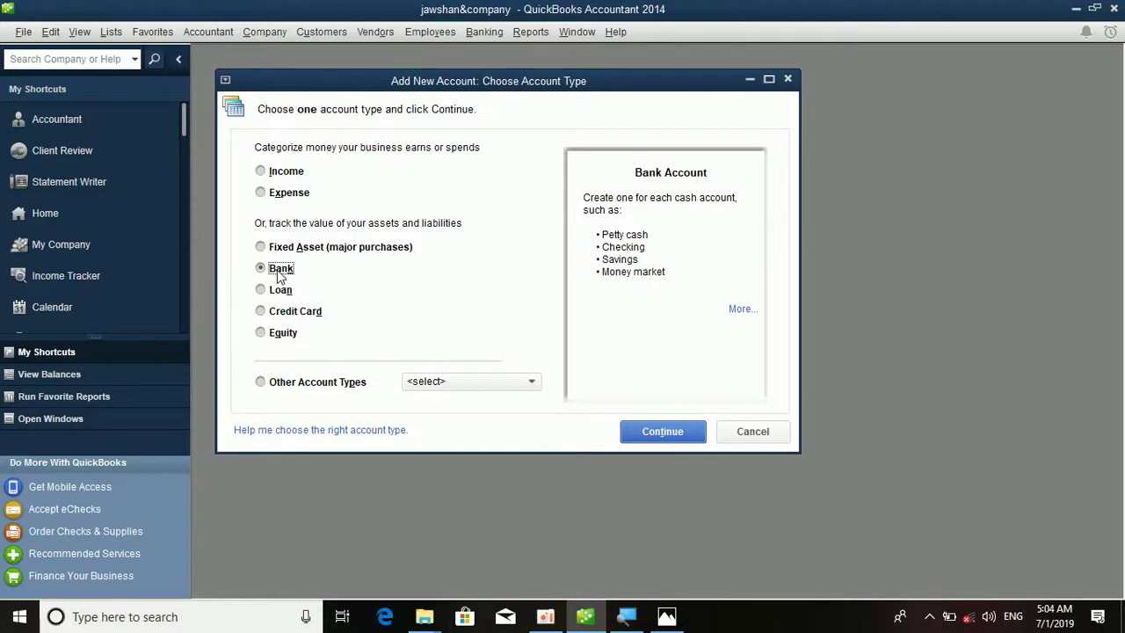
{"action": "left_click", "coordinate": [672, 436]}
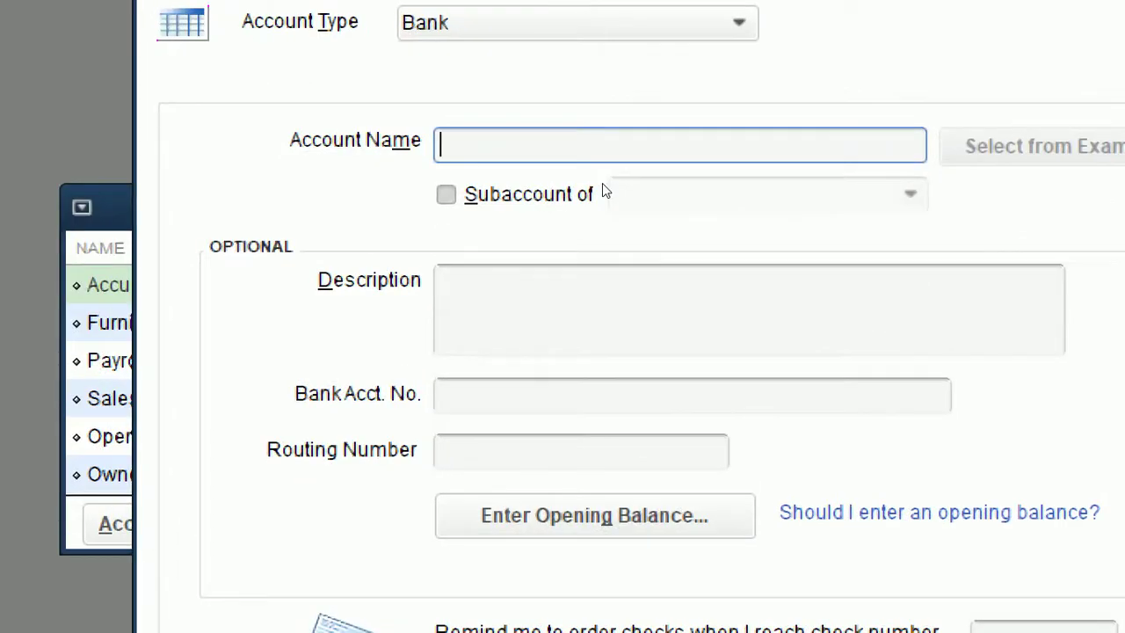
{"action": "type", "text": "Islamic"}
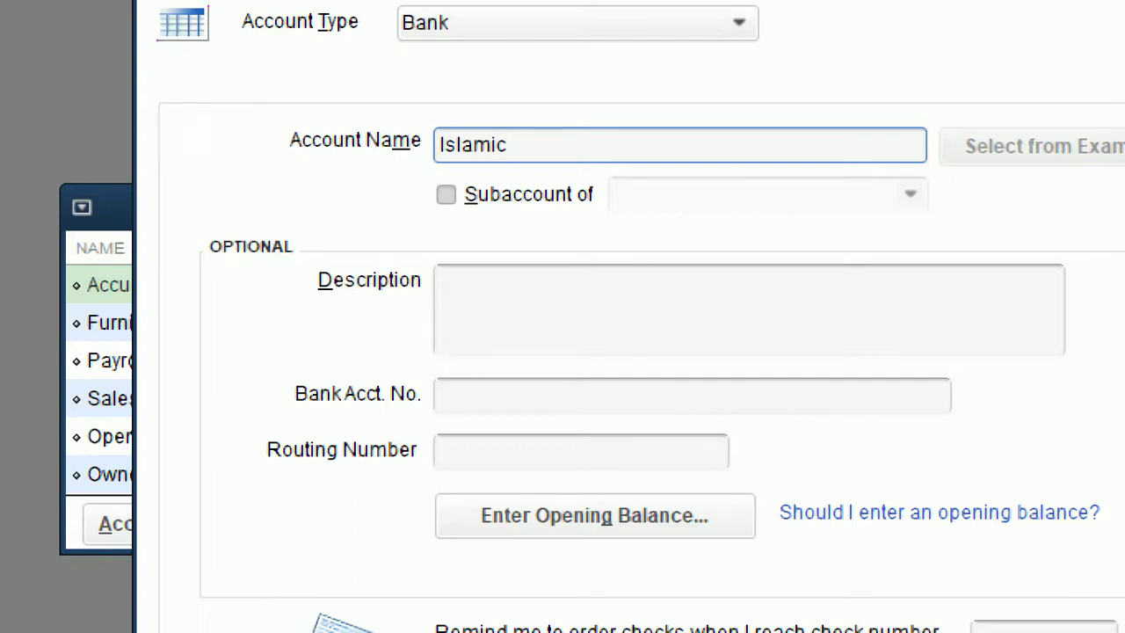
{"action": "type", "text": "bank"}
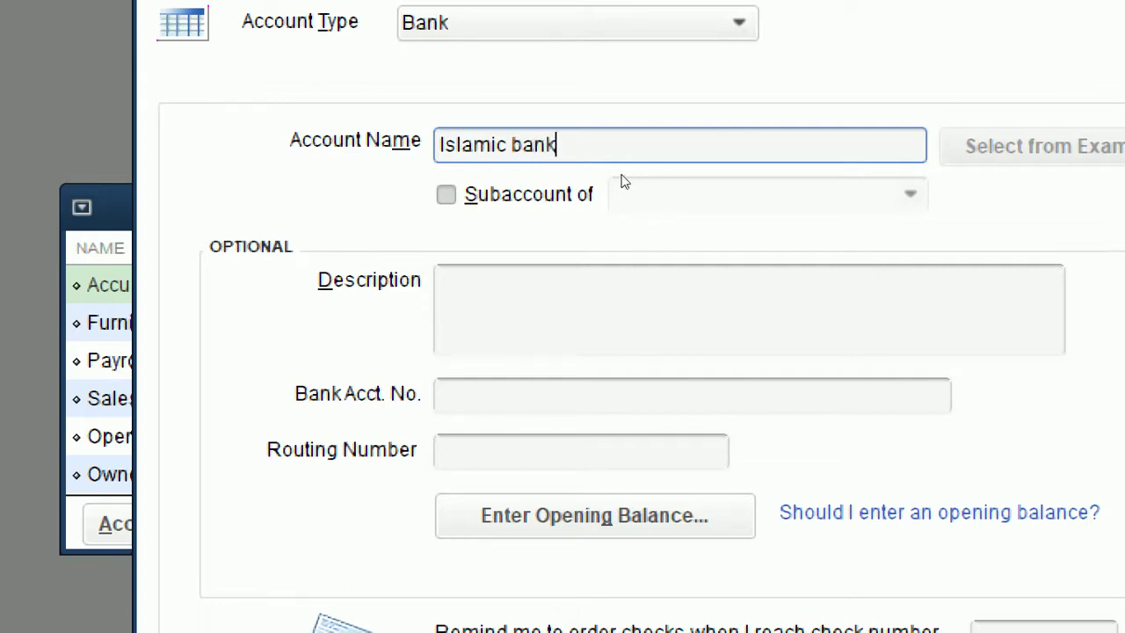
- Copy the account name "Islamic bank" into the account's description
{"action": "left_click_drag", "start_coordinate": [610, 158], "coordinate": [439, 148]}
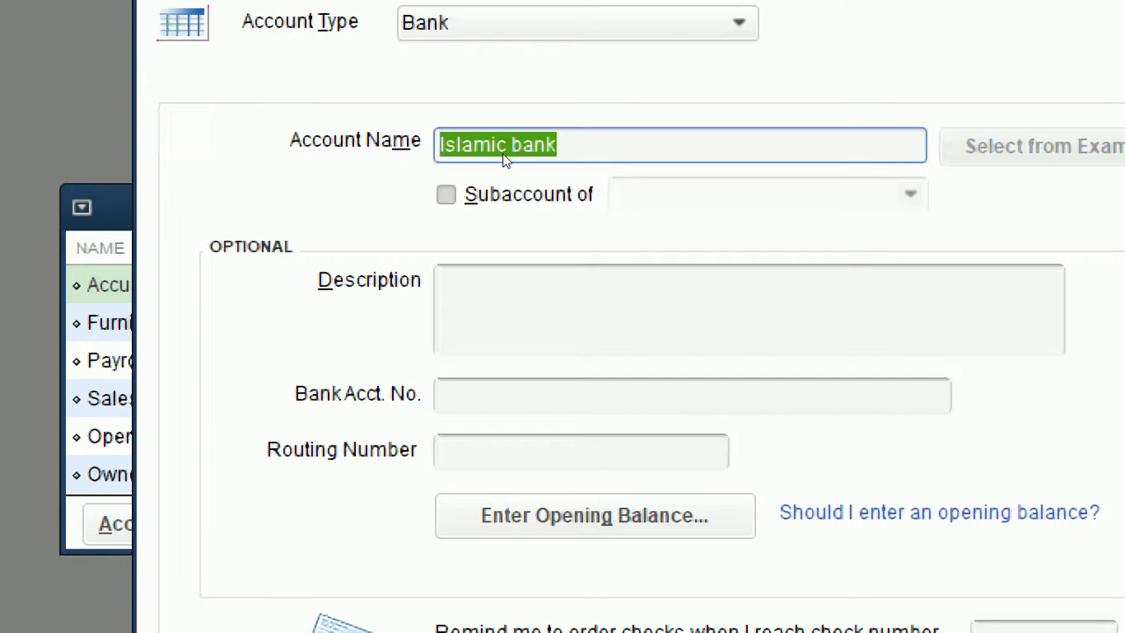
{"action": "key", "text": "ctrl+c"}
{"action": "key", "text": "Tab"}
{"action": "key", "text": "Tab"}
{"action": "key", "text": "ctrl+v"}
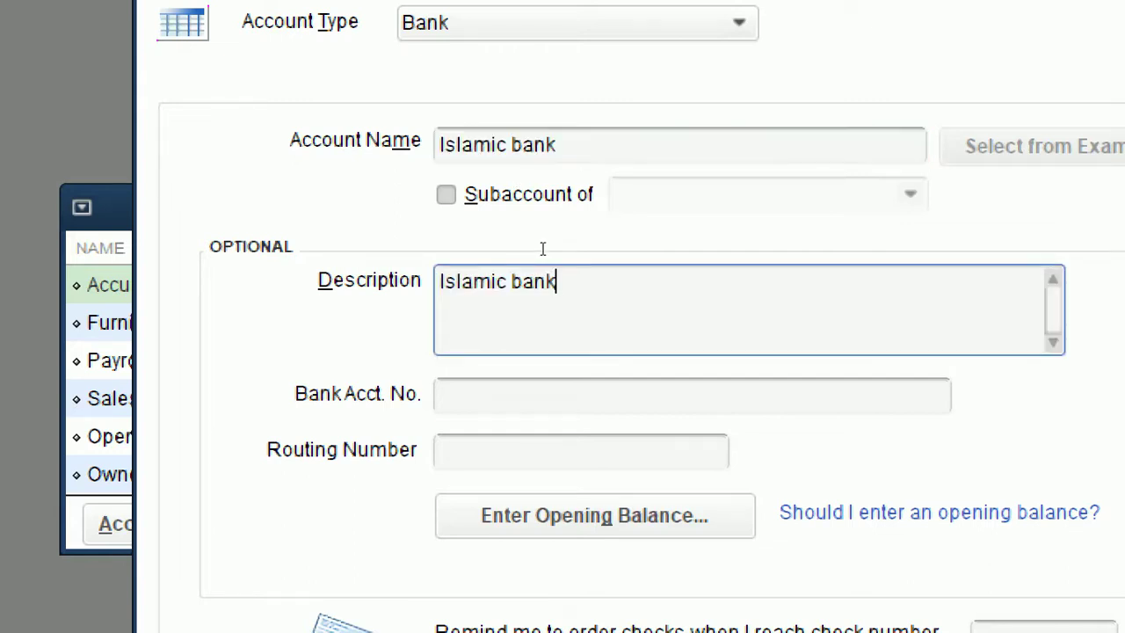
{"action": "key", "text": "Tab"}
{"action": "key", "text": "Tab"}
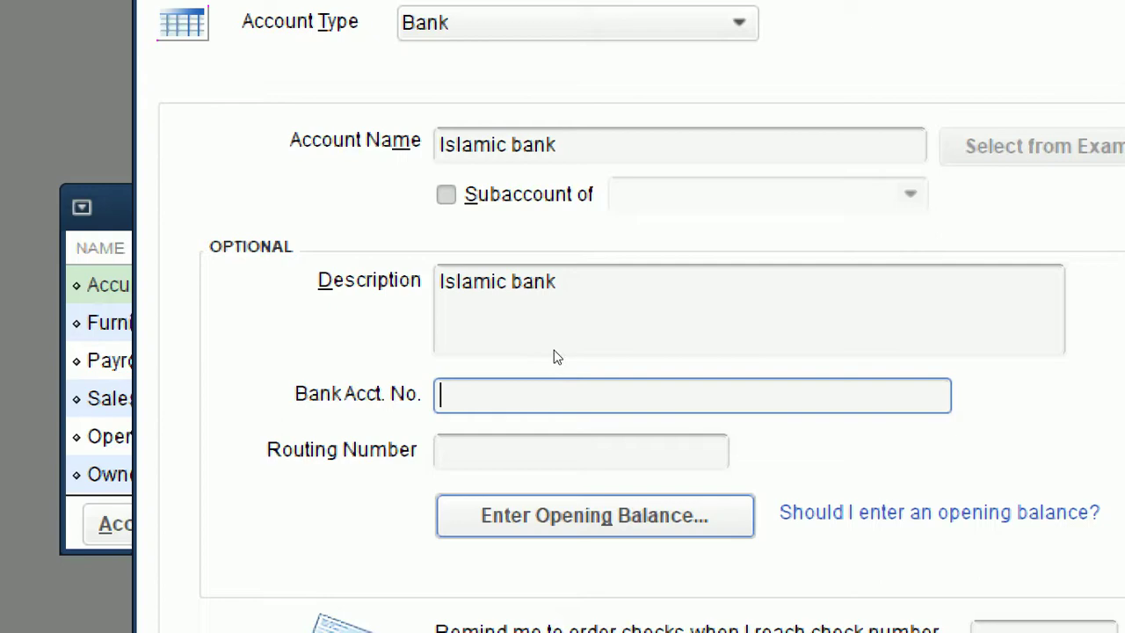
- Enter an opening balance of 200,000.00 with statement ending date 07/01/2019, and save and close the Islamic bank account
{"action": "key", "text": "alt+g"}
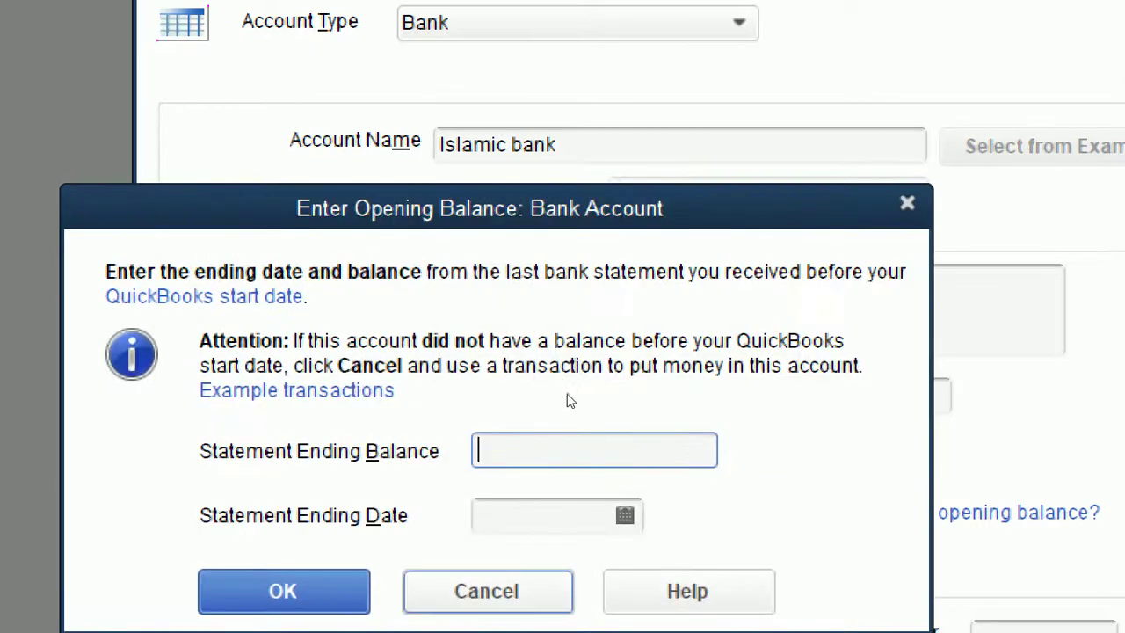
{"action": "type", "text": "200000"}
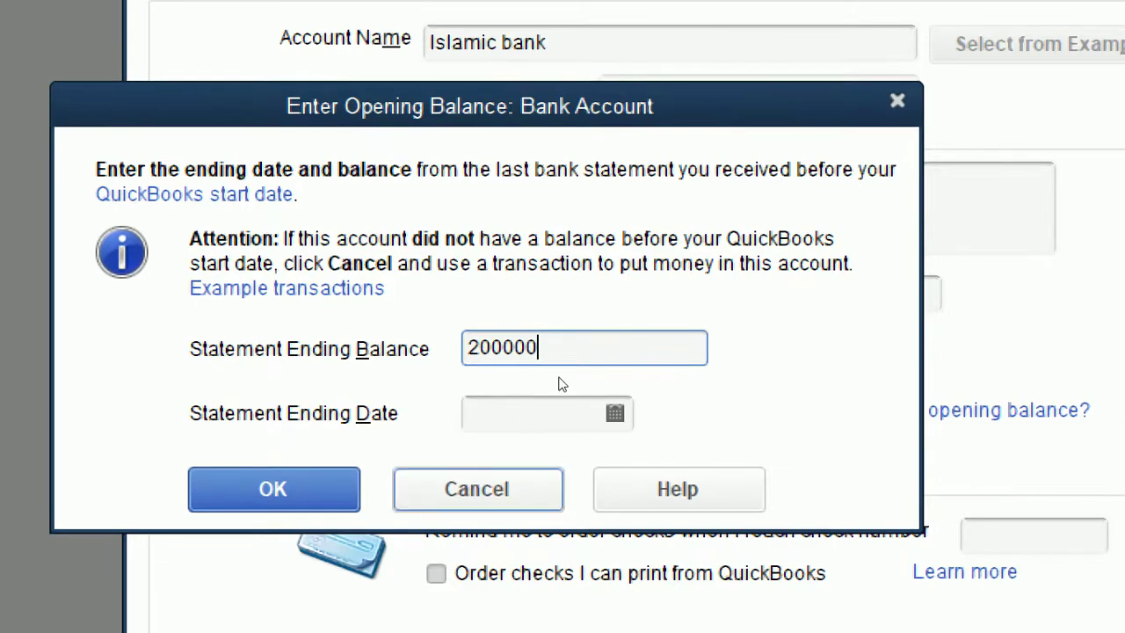
{"action": "key", "text": "Tab"}
{"action": "left_click", "coordinate": [614, 413]}
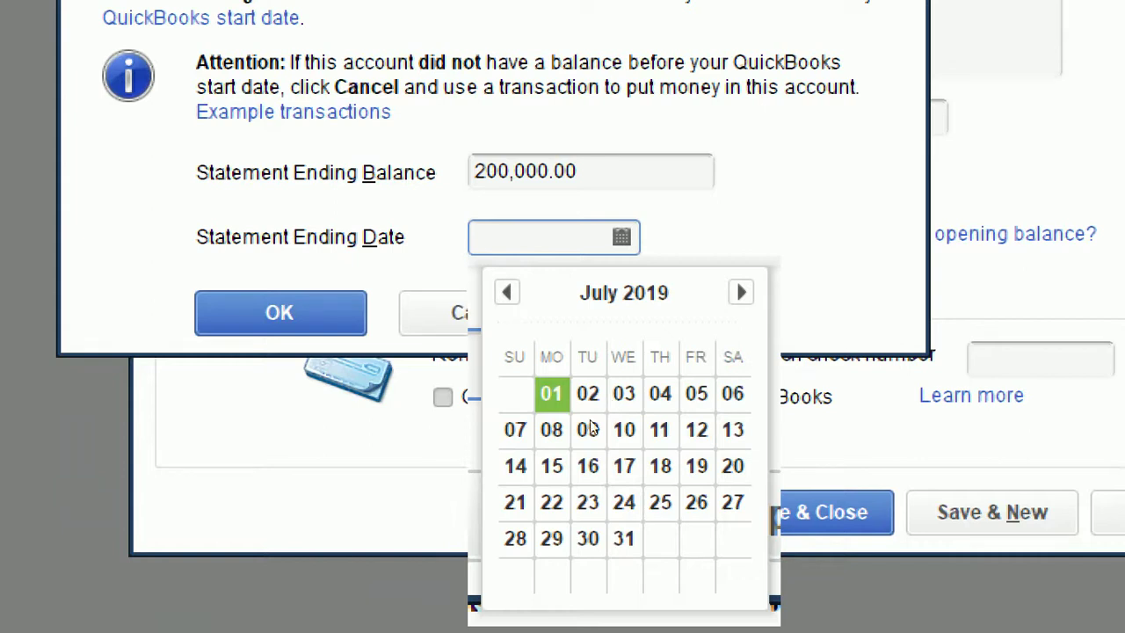
{"action": "key", "text": "Return"}
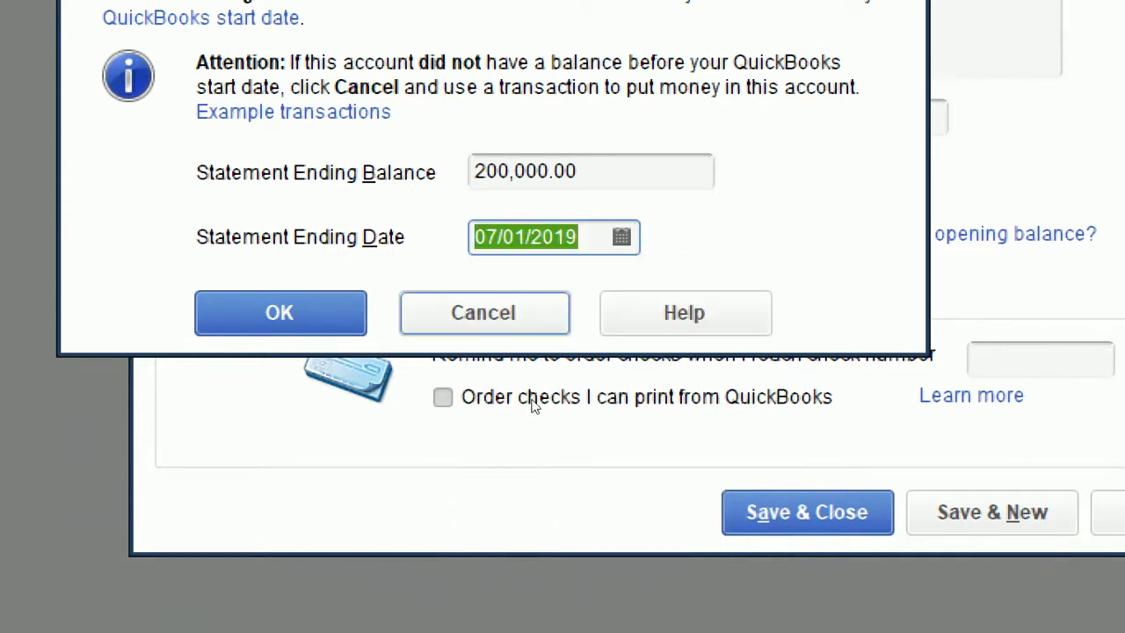
{"action": "key", "text": "Return"}
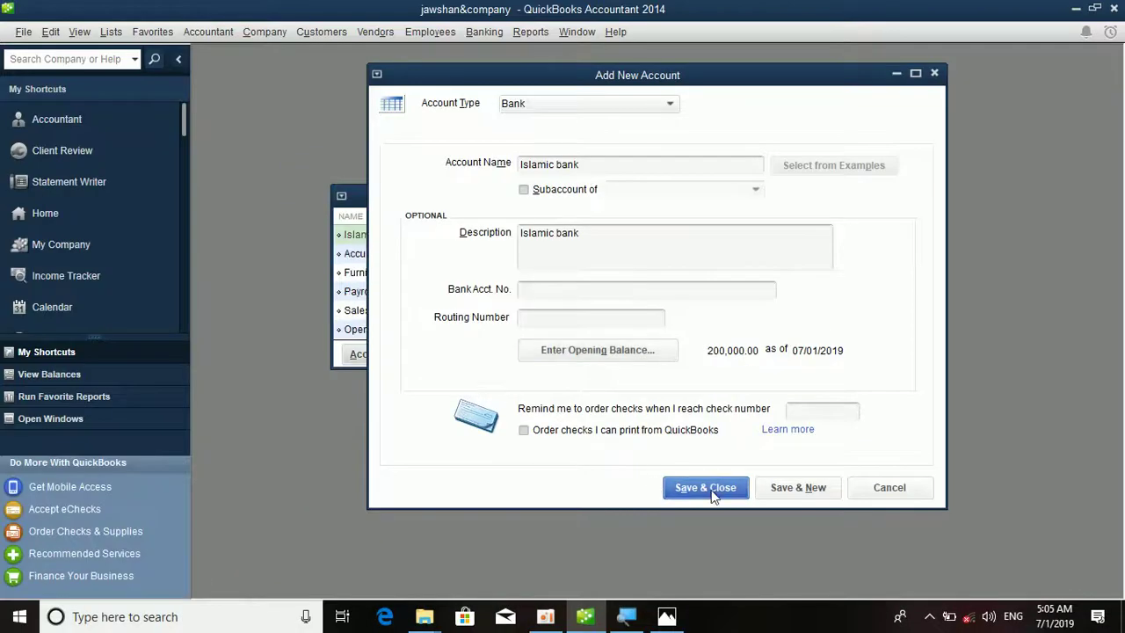
{"action": "left_click", "coordinate": [712, 492]}
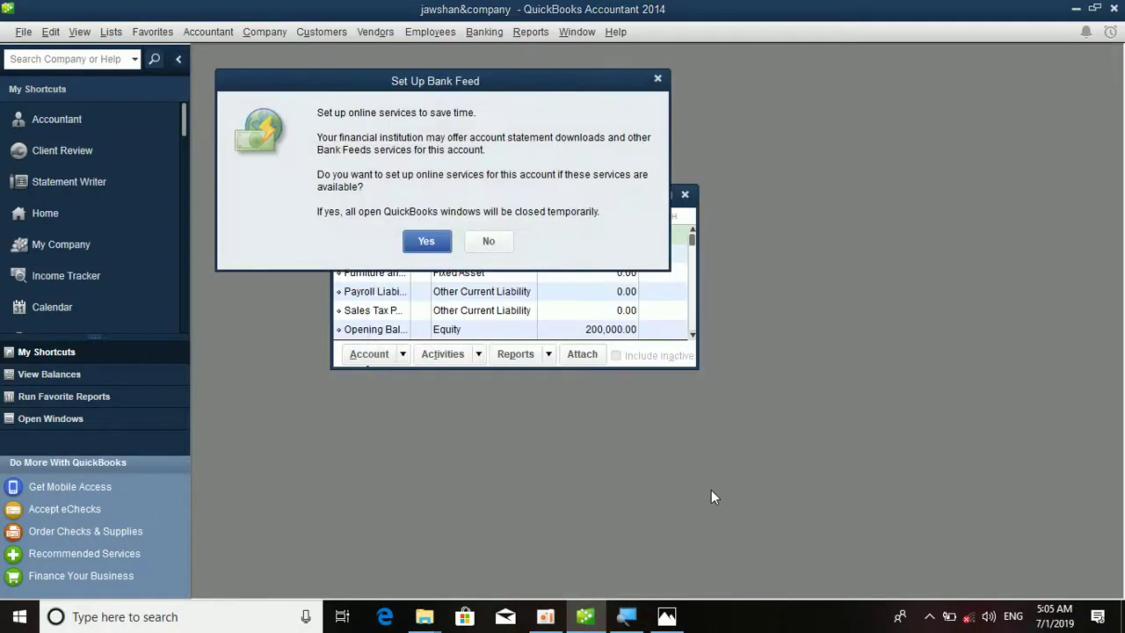
- Try to set up online bank feed services for the Islamic bank account and close the Bank Feed Setup
{"action": "left_click", "coordinate": [424, 242]}
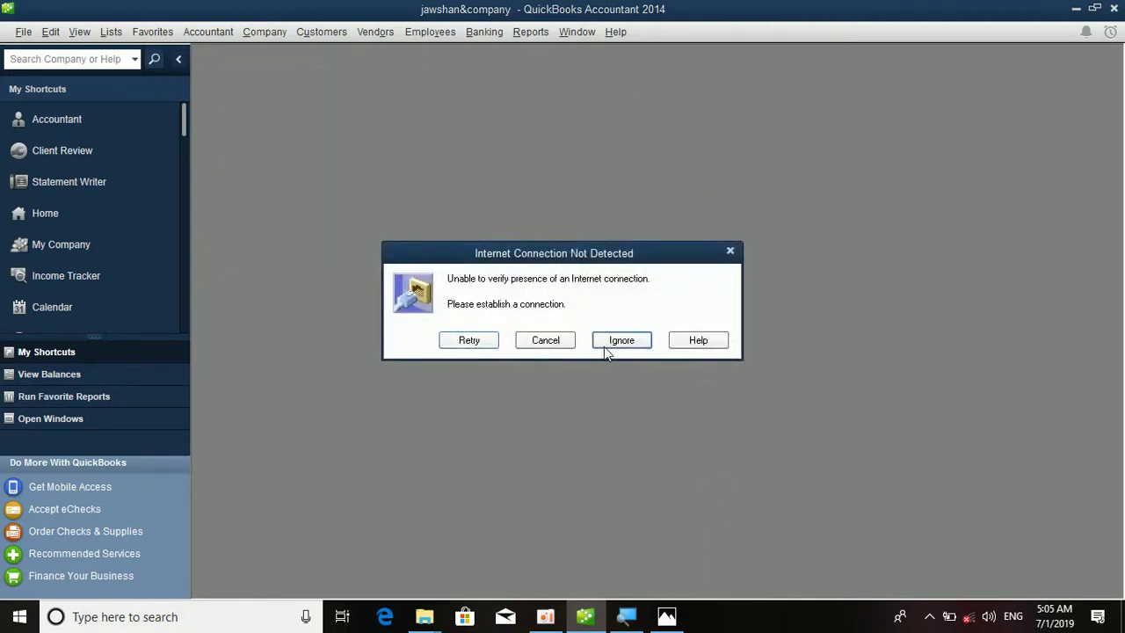
{"action": "left_click", "coordinate": [540, 340]}
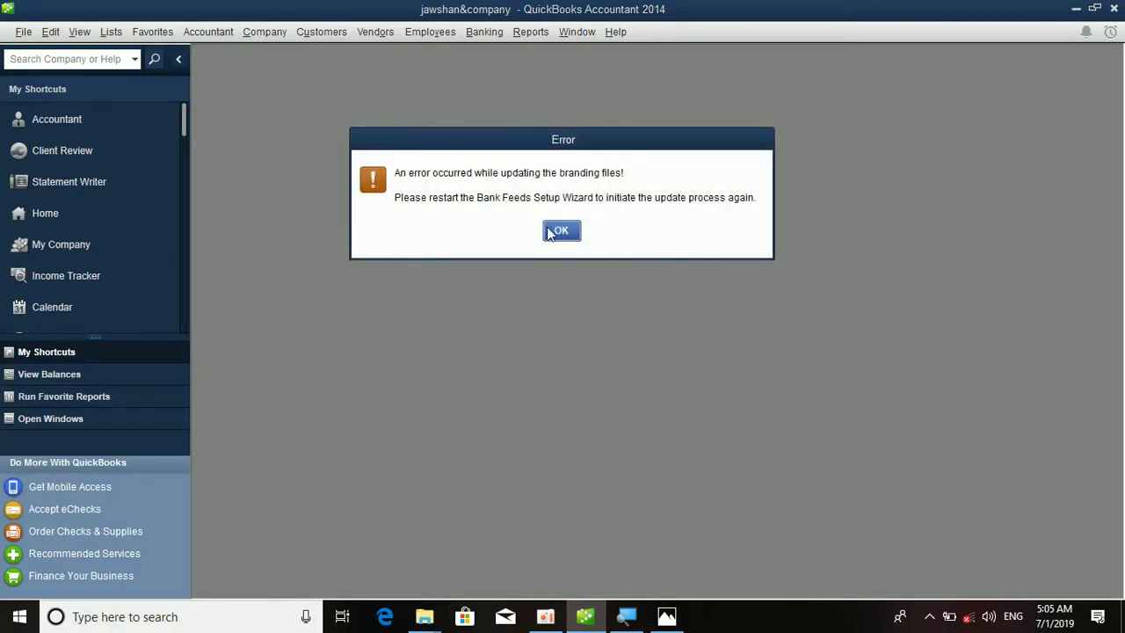
{"action": "left_click", "coordinate": [559, 229]}
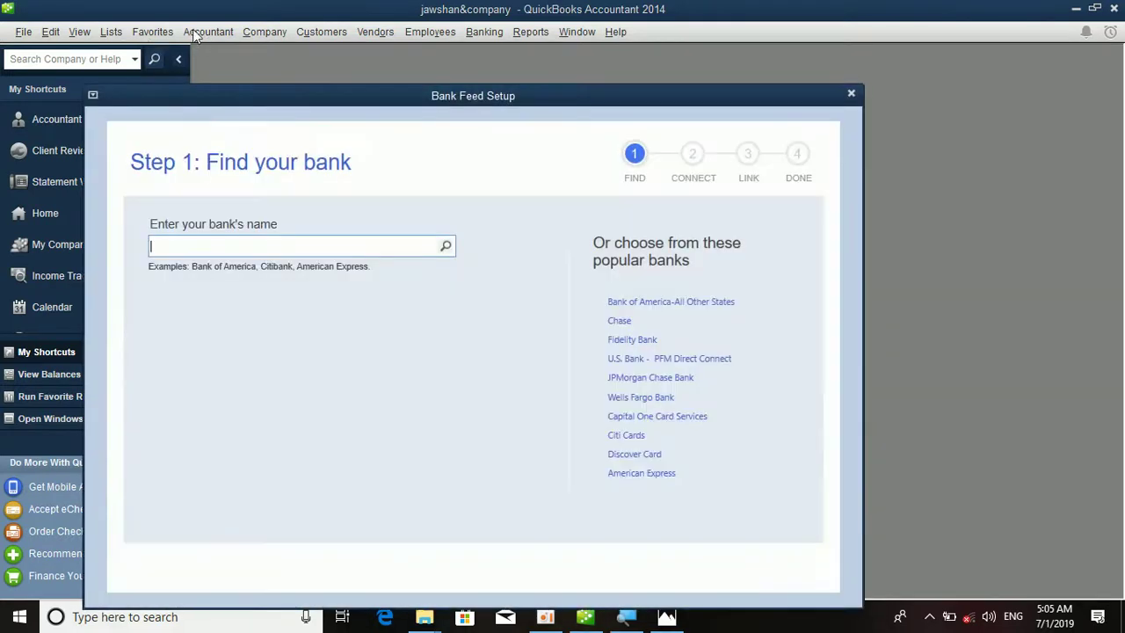
{"action": "left_click", "coordinate": [850, 94]}
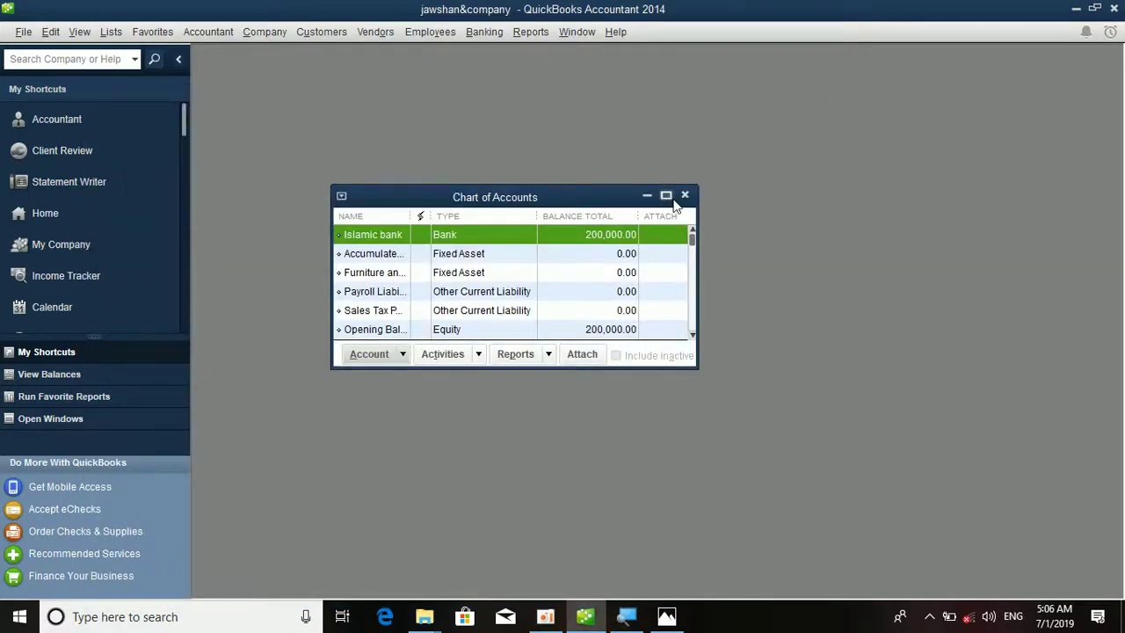
- Review the Chart of Accounts in an enlarged window, close it and open the list again
{"action": "left_click", "coordinate": [667, 196]}
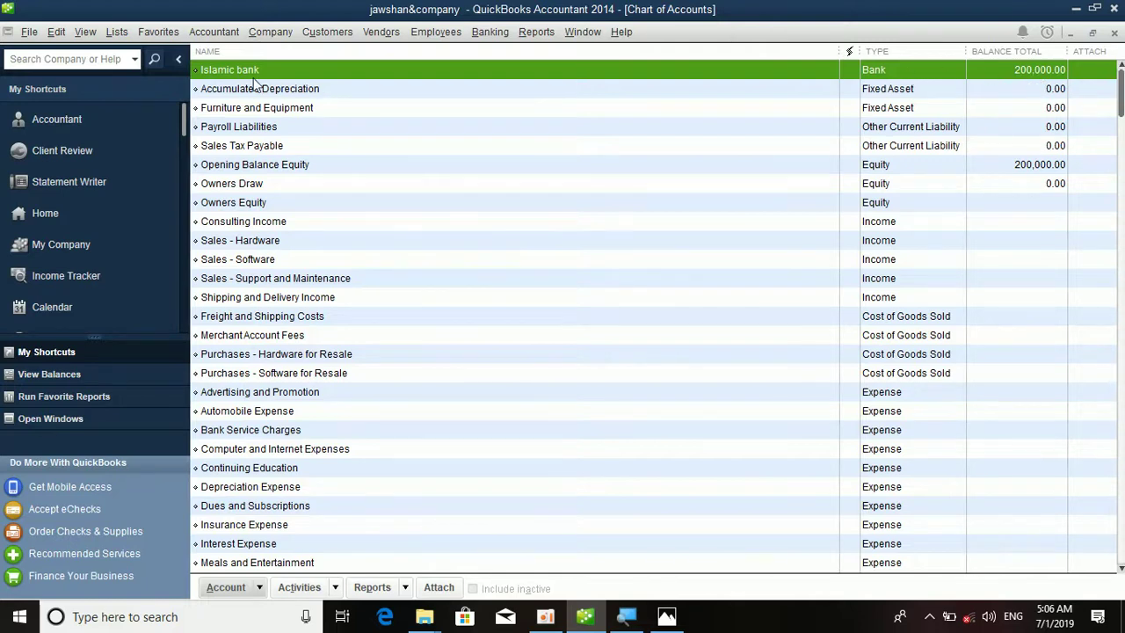
{"action": "left_click", "coordinate": [1113, 33]}
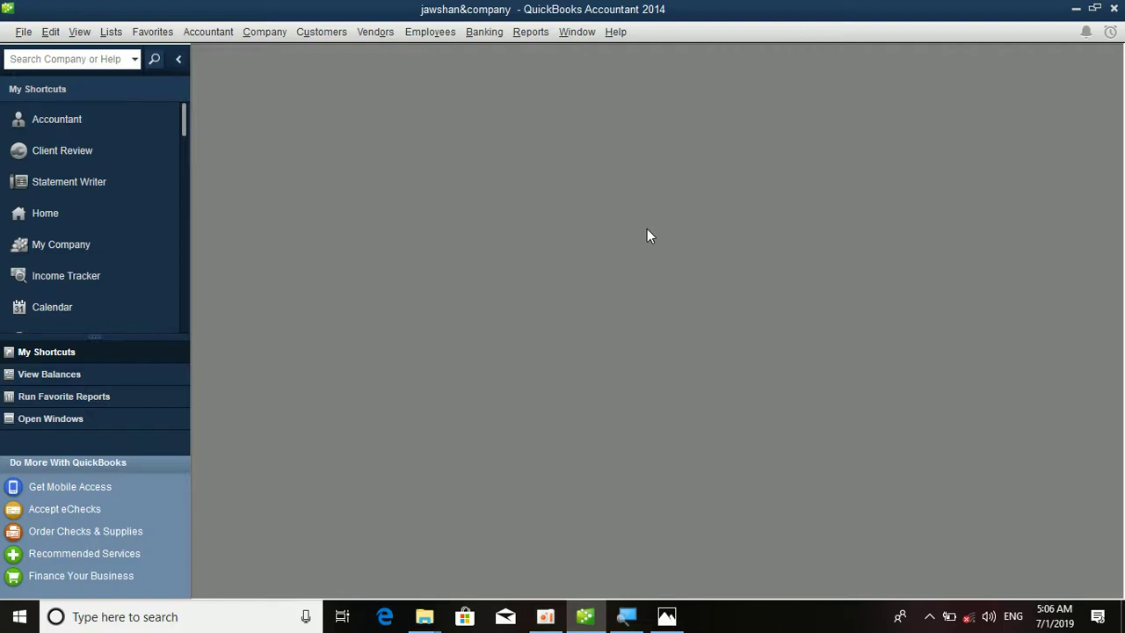
{"action": "left_click", "coordinate": [112, 32]}
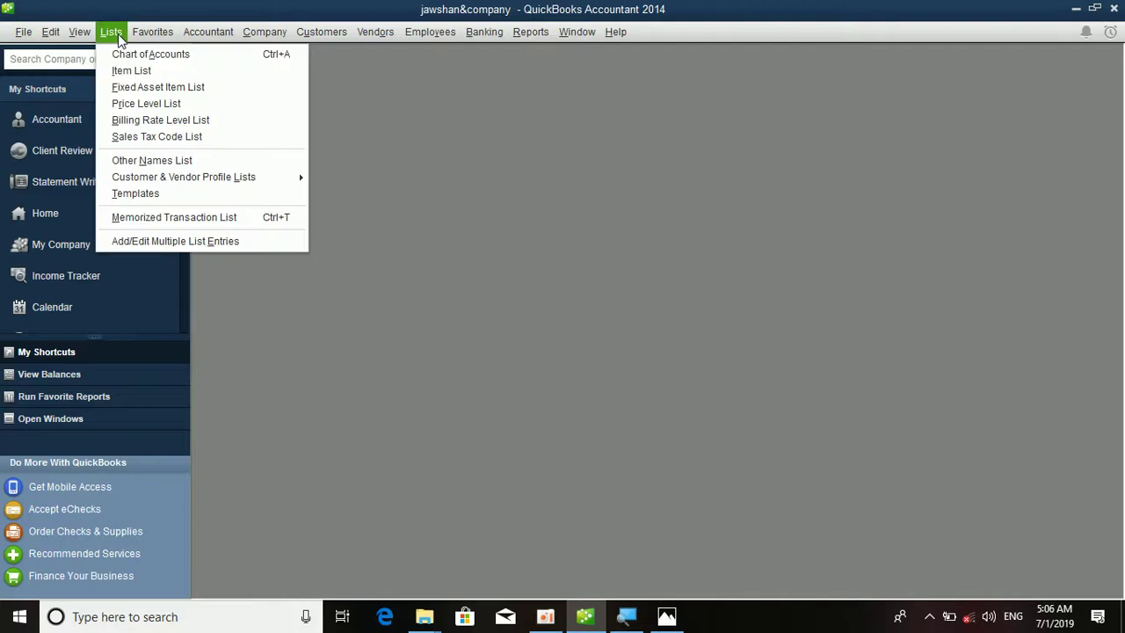
{"action": "left_click", "coordinate": [132, 54]}
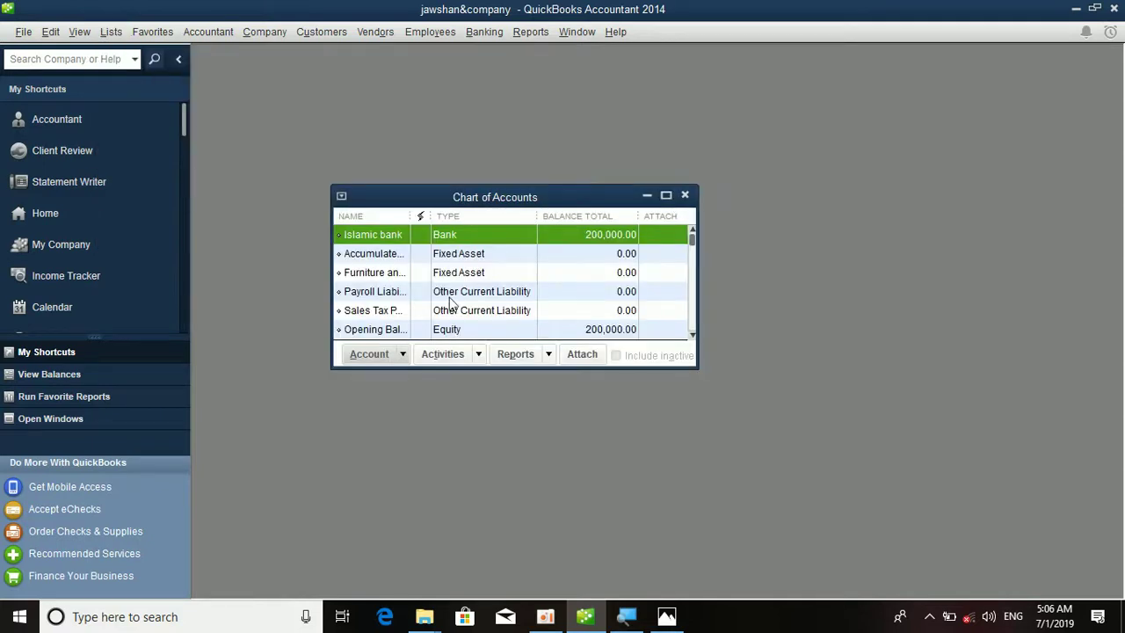
- Start a new account of type Bank and name it "management acount"
{"action": "key", "text": "ctrl+n"}
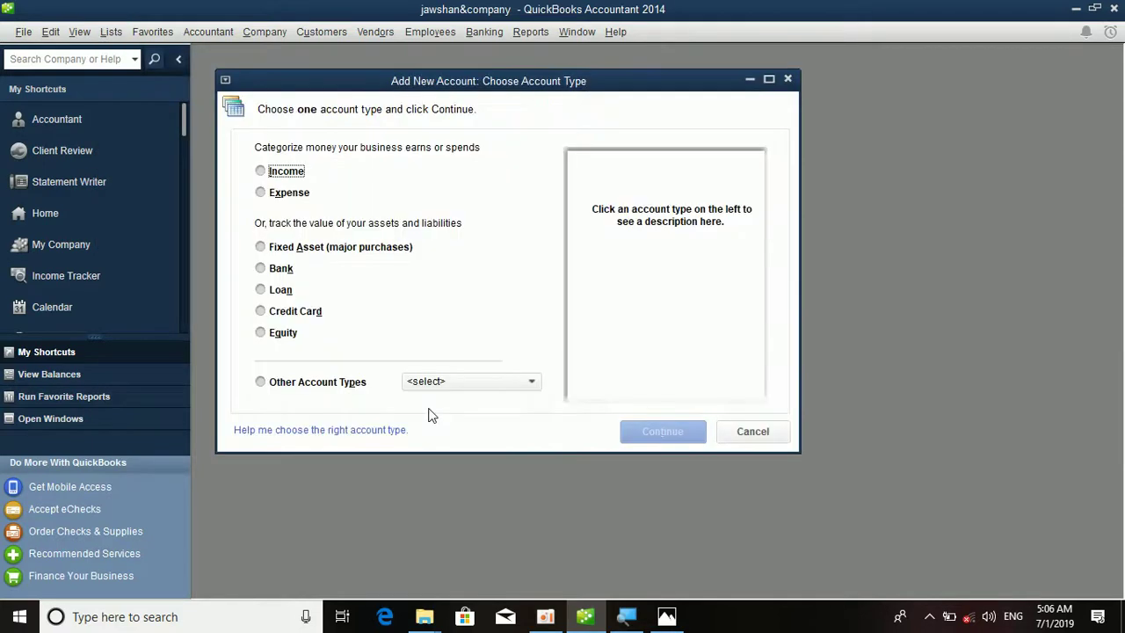
{"action": "left_click", "coordinate": [273, 269]}
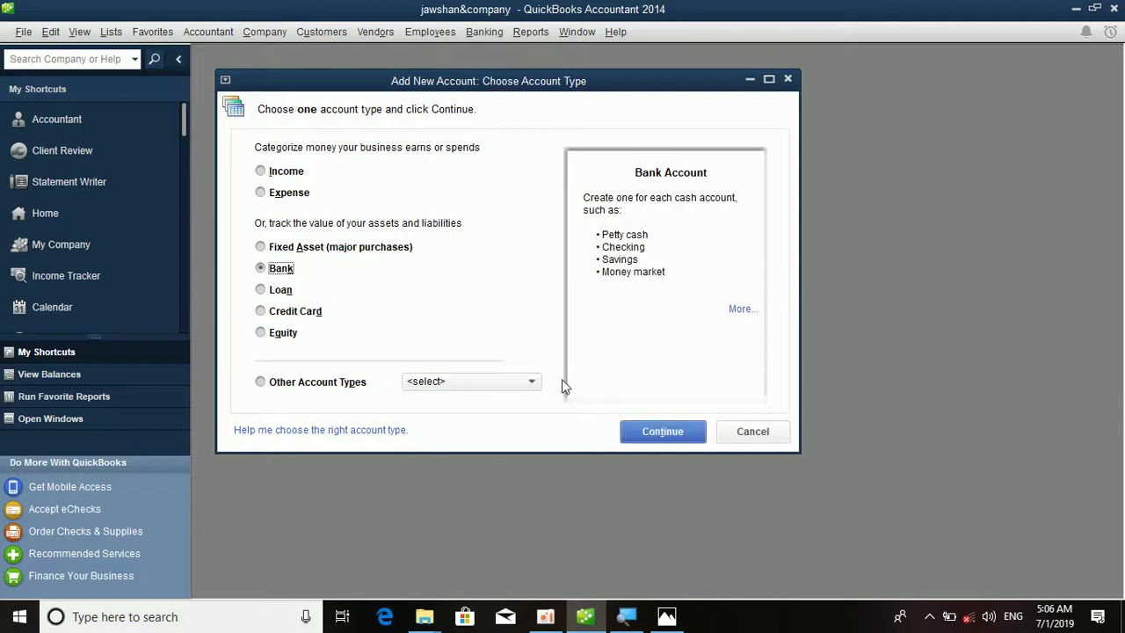
{"action": "left_click", "coordinate": [655, 431]}
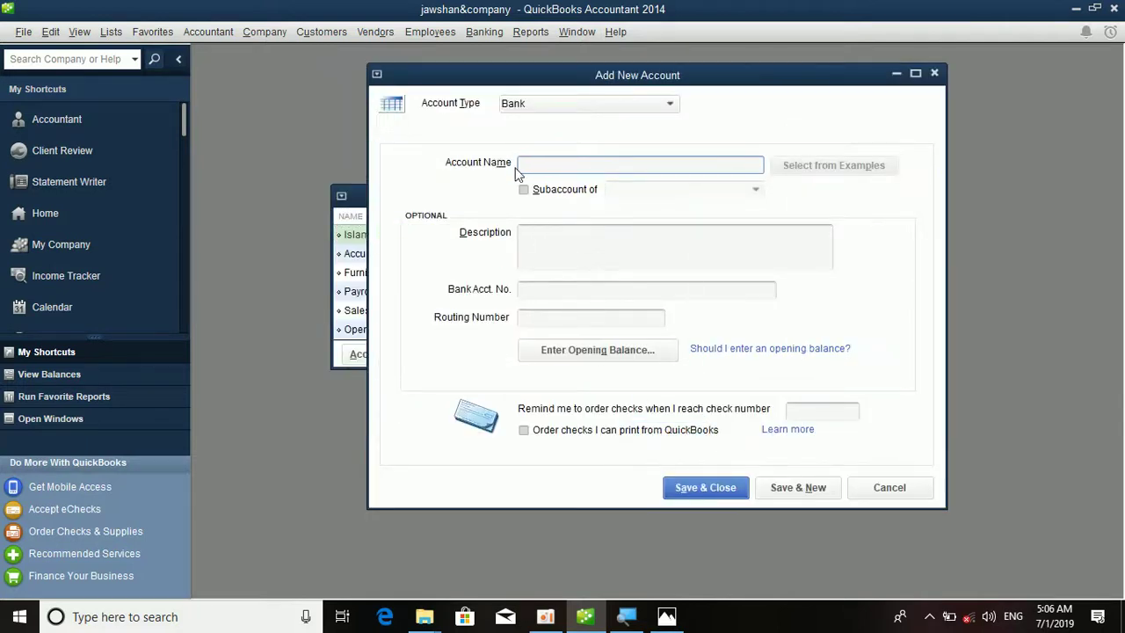
{"action": "type", "text": "manage"}
{"action": "key", "text": "BackSpace"}
{"action": "key", "text": "BackSpace"}
{"action": "type", "text": "a"}
{"action": "key", "text": "BackSpace"}
{"action": "type", "text": "ge"}
{"action": "key", "text": "BackSpace"}
{"action": "key", "text": "BackSpace"}
{"action": "type", "text": "ger cash"}
{"action": "key", "text": "BackSpace"}
{"action": "key", "text": "BackSpace"}
{"action": "key", "text": "BackSpace"}
{"action": "key", "text": "BackSpace"}
{"action": "type", "text": "acount"}
{"action": "key", "text": "BackSpace"}
{"action": "key", "text": "BackSpace"}
{"action": "key", "text": "BackSpace"}
{"action": "key", "text": "BackSpace"}
{"action": "key", "text": "BackSpace"}
{"action": "key", "text": "BackSpace"}
{"action": "key", "text": "BackSpace"}
{"action": "key", "text": "BackSpace"}
{"action": "type", "text": "ment acoun"}
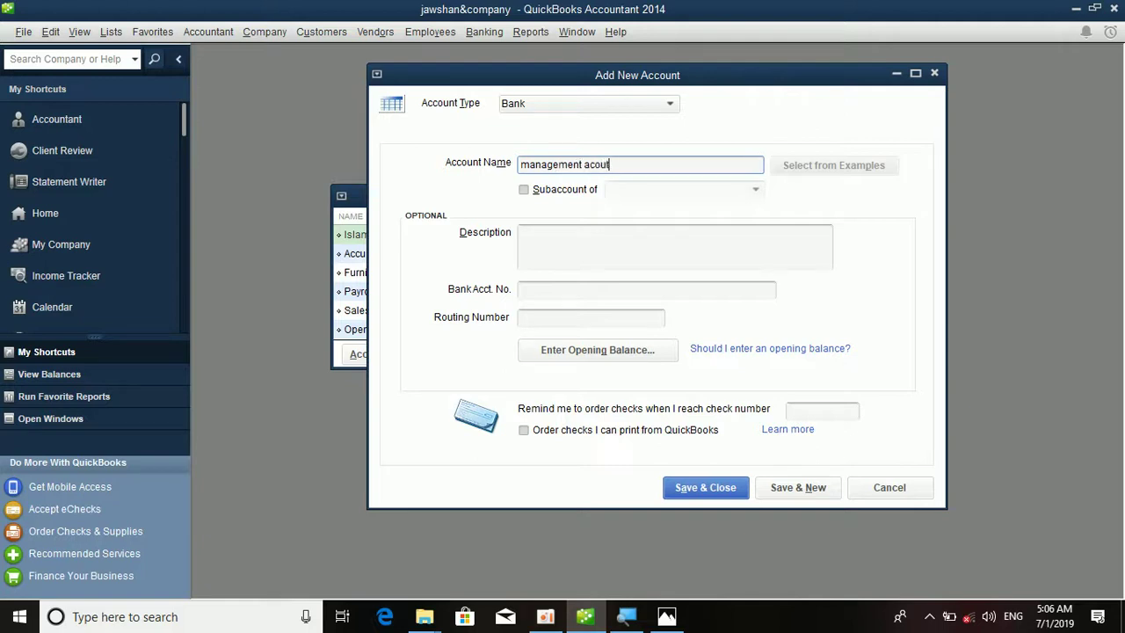
{"action": "type", "text": "t"}
- Copy the account name "management acount" into the account's description
{"action": "left_click_drag", "start_coordinate": [627, 165], "coordinate": [466, 171]}
{"action": "key", "text": "ctrl+c"}
{"action": "left_click", "coordinate": [528, 237]}
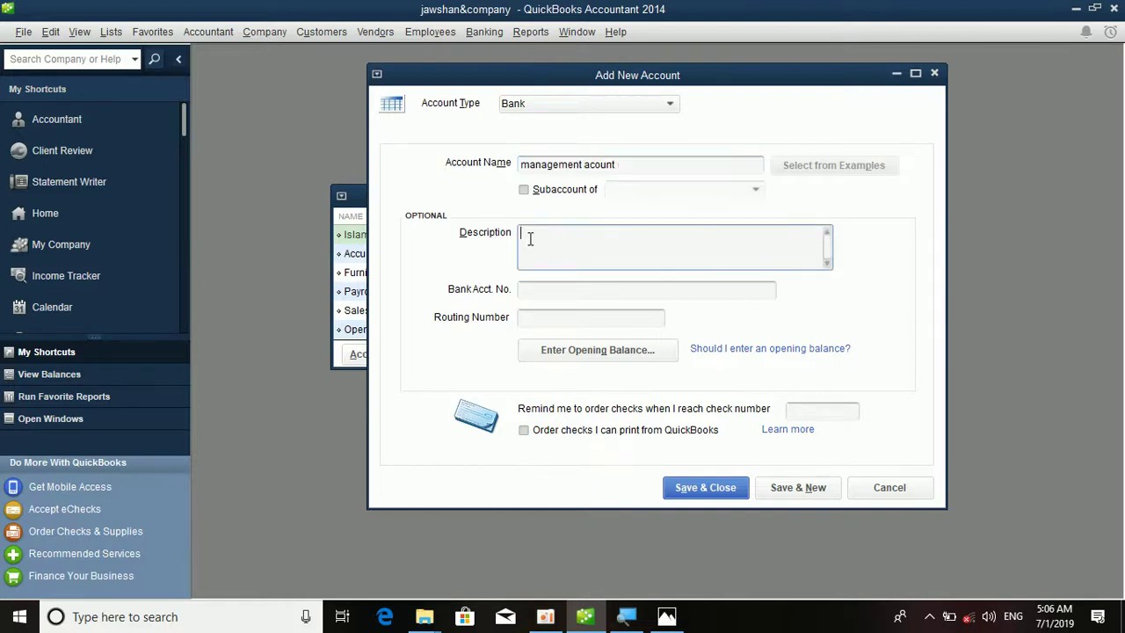
{"action": "key", "text": "ctrl+v"}
{"action": "left_click", "coordinate": [562, 320]}
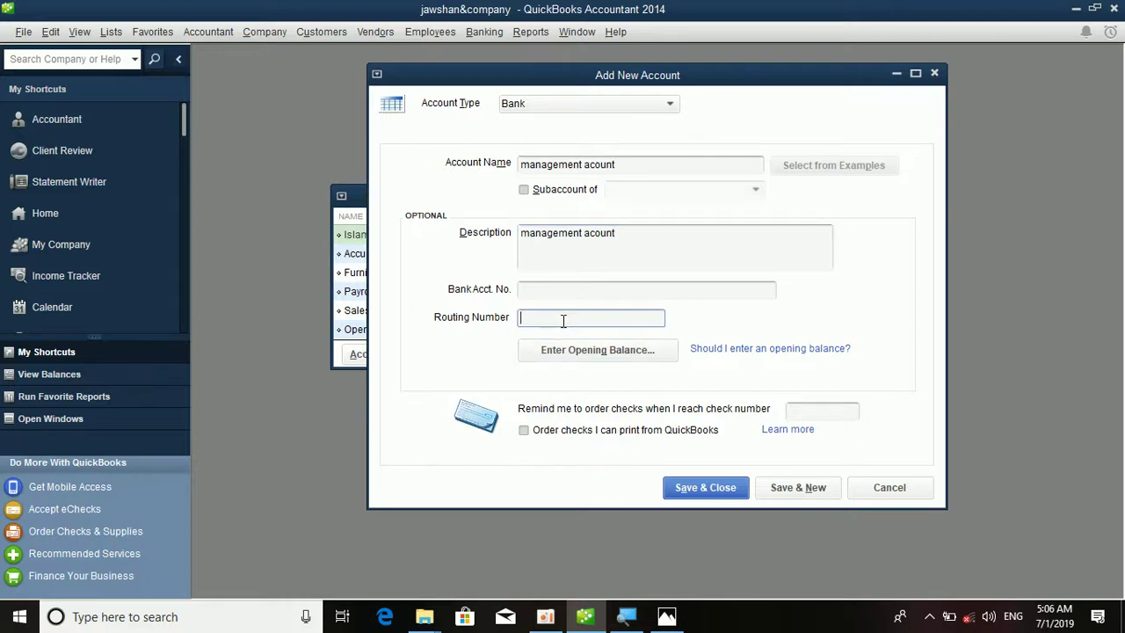
- Enter an opening balance of 100,000.00 with statement ending date 07/02/2019 for the management account
{"action": "left_click", "coordinate": [619, 354]}
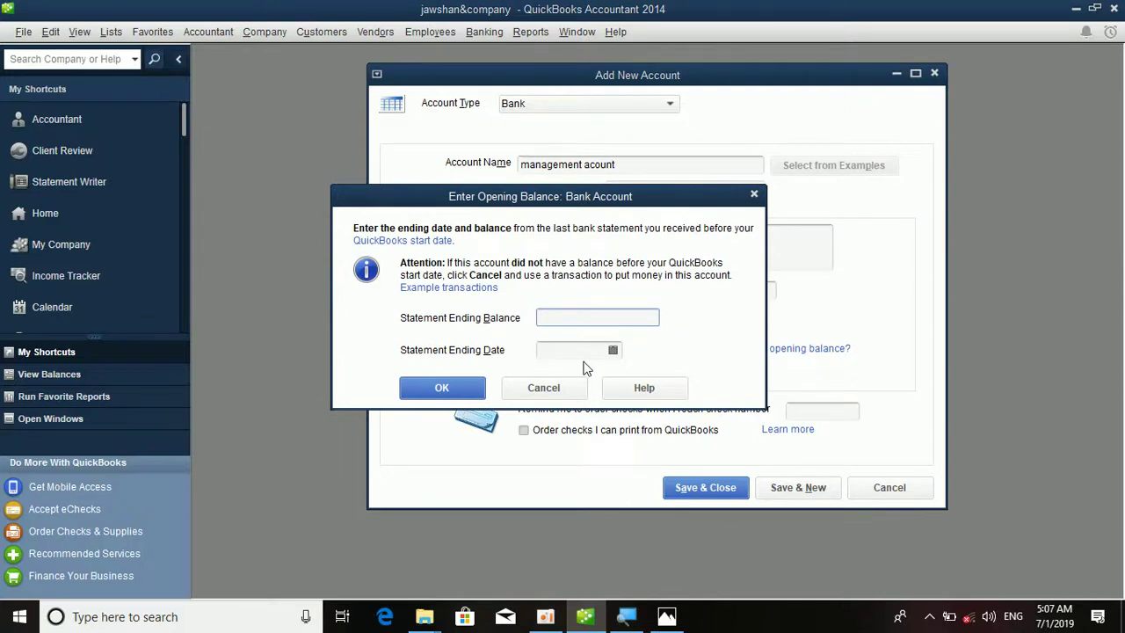
{"action": "type", "text": "100,"}
{"action": "type", "text": "00000"}
{"action": "left_click", "coordinate": [615, 351]}
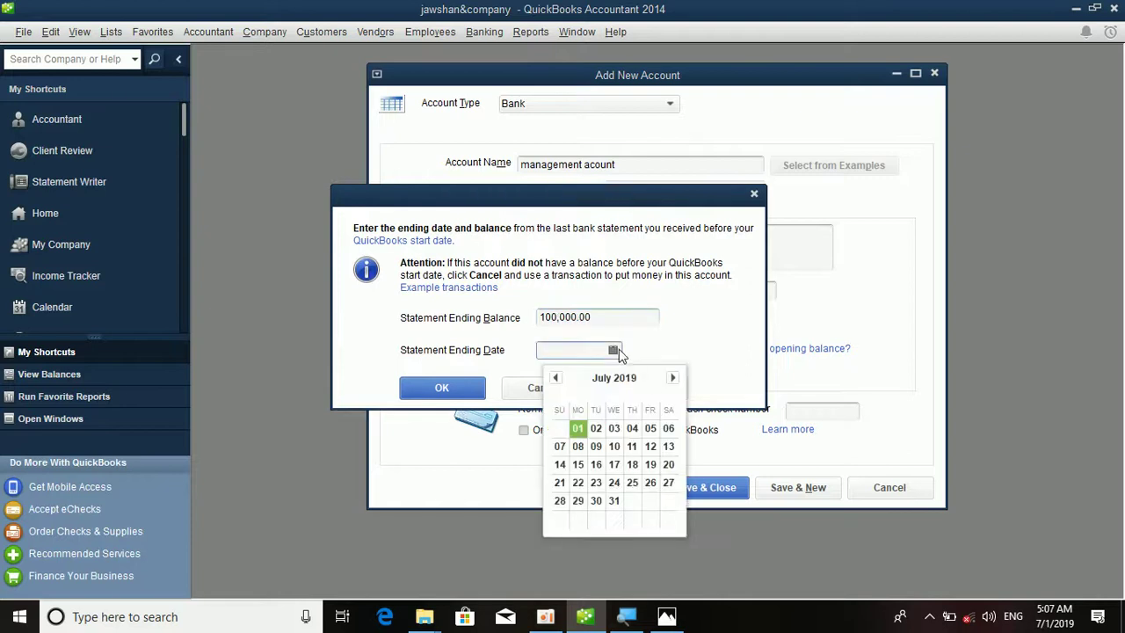
{"action": "left_click", "coordinate": [596, 428]}
{"action": "left_click", "coordinate": [480, 382]}
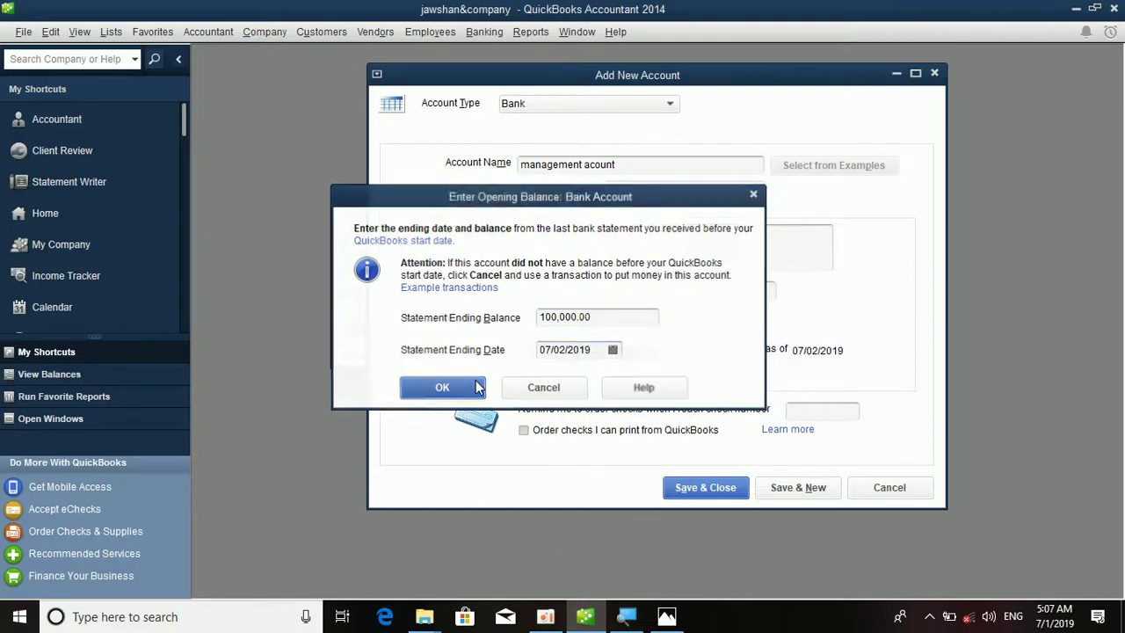
- Save and close the management account without setting up a bank feed, and look through the Chart of Accounts
{"action": "left_click", "coordinate": [706, 488]}
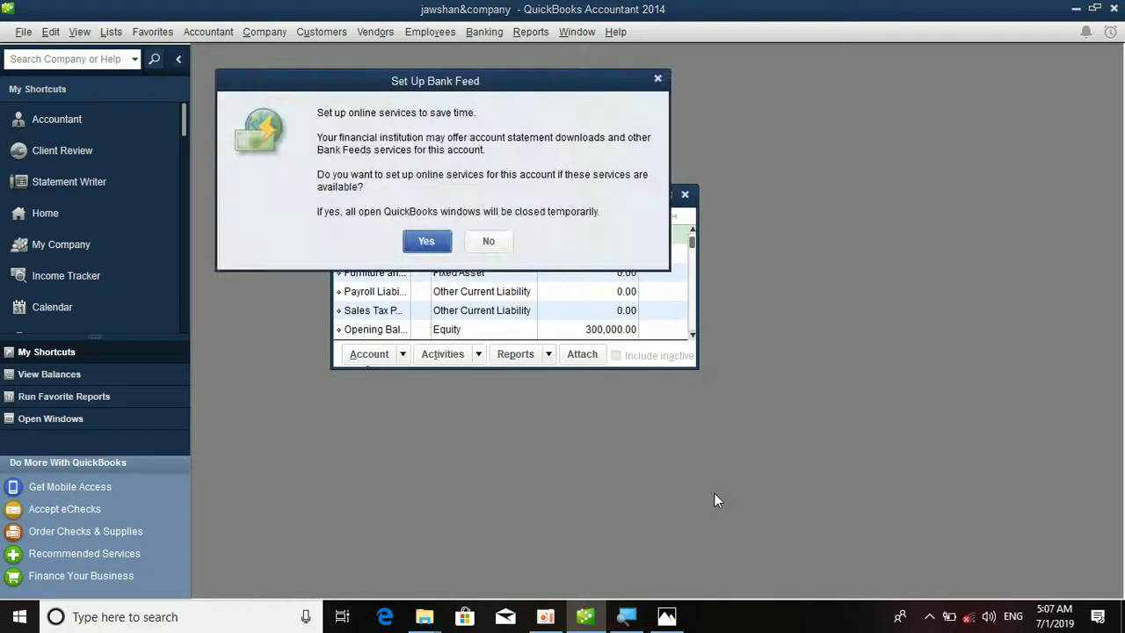
{"action": "left_click", "coordinate": [488, 241]}
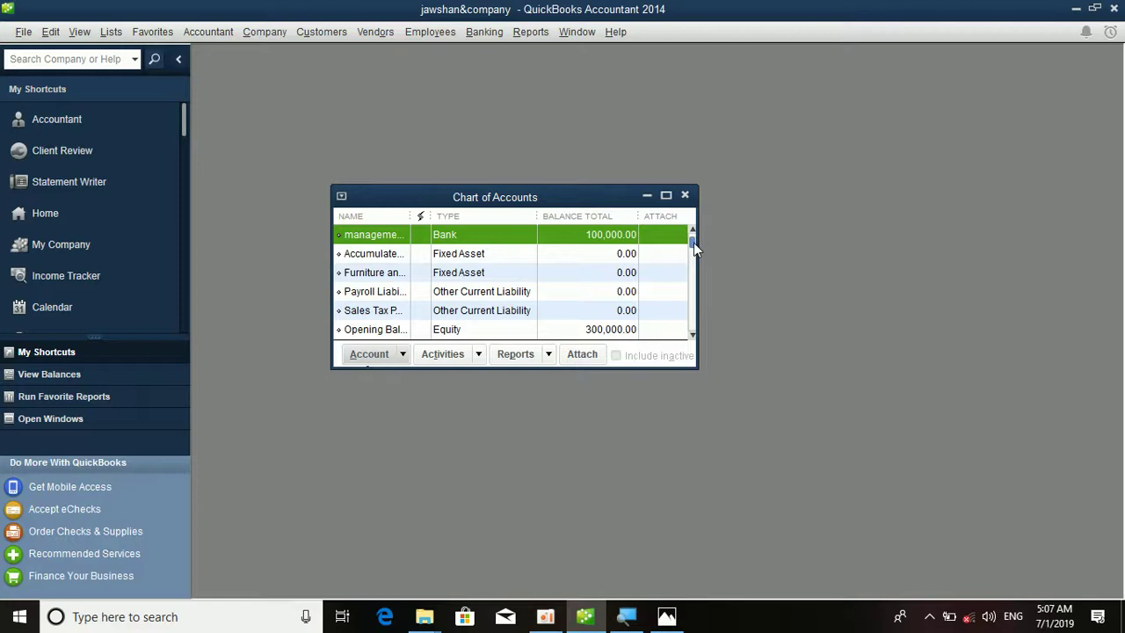
{"action": "left_click_drag", "start_coordinate": [692, 240], "coordinate": [684, 325]}
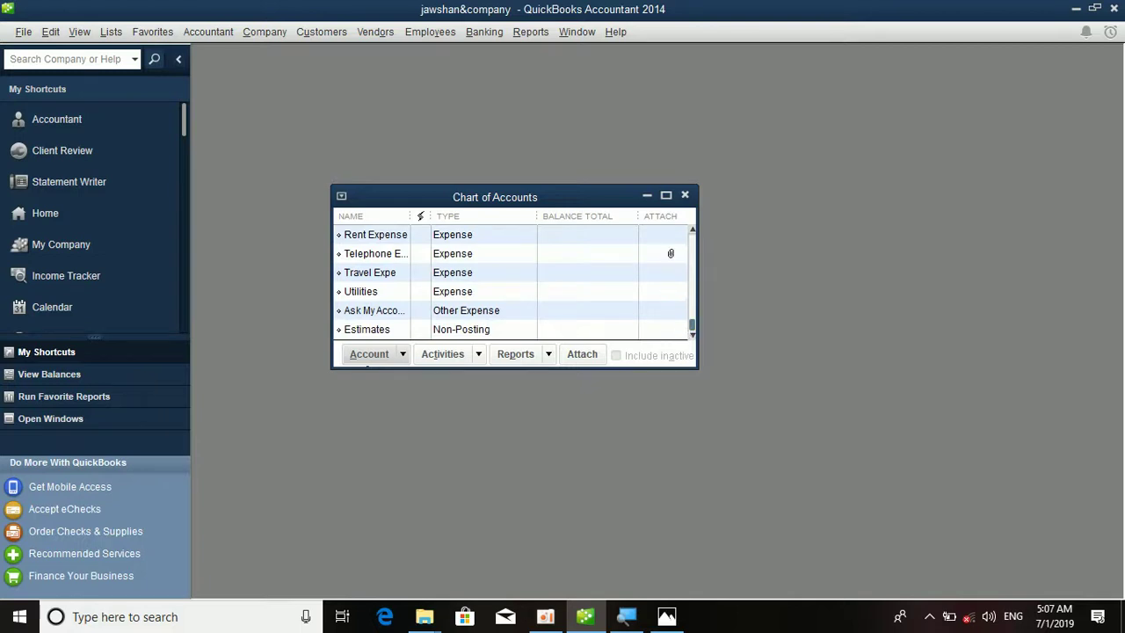
- Start a new account of type Income from the Chart of Accounts and name it "sales income acount"
{"action": "left_click", "coordinate": [403, 355]}
{"action": "left_click", "coordinate": [404, 376]}
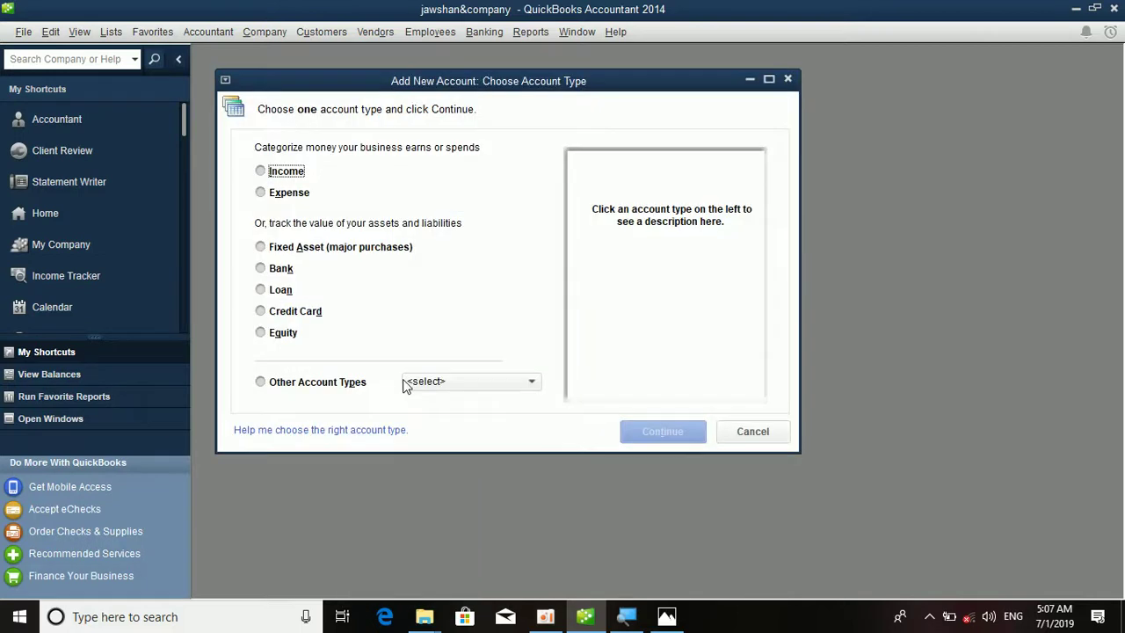
{"action": "left_click", "coordinate": [284, 174]}
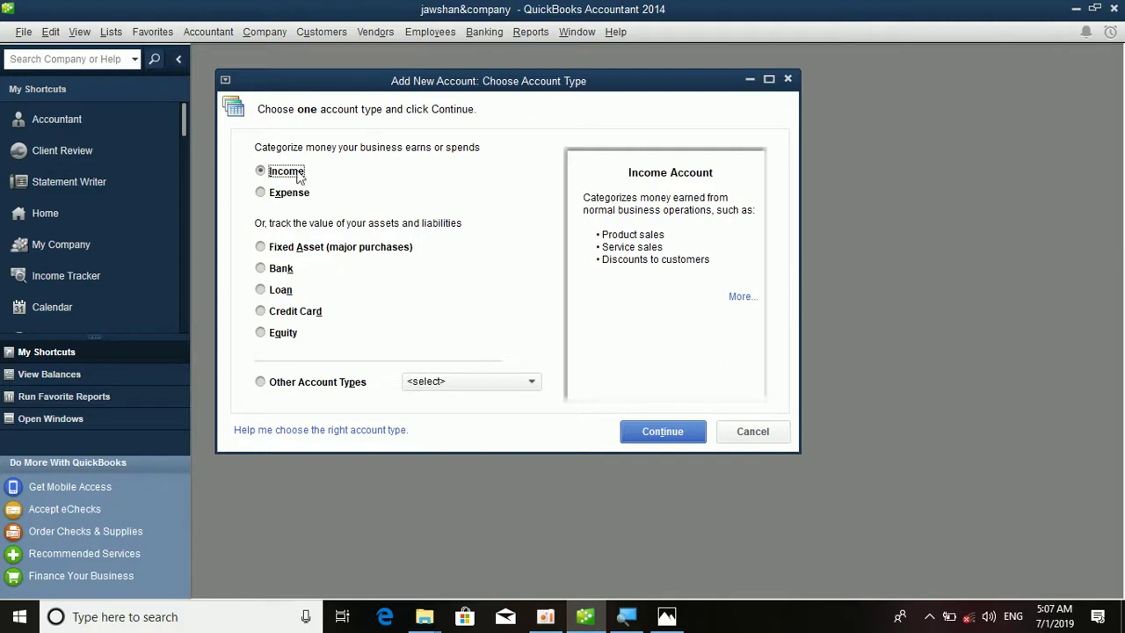
{"action": "left_click", "coordinate": [661, 430]}
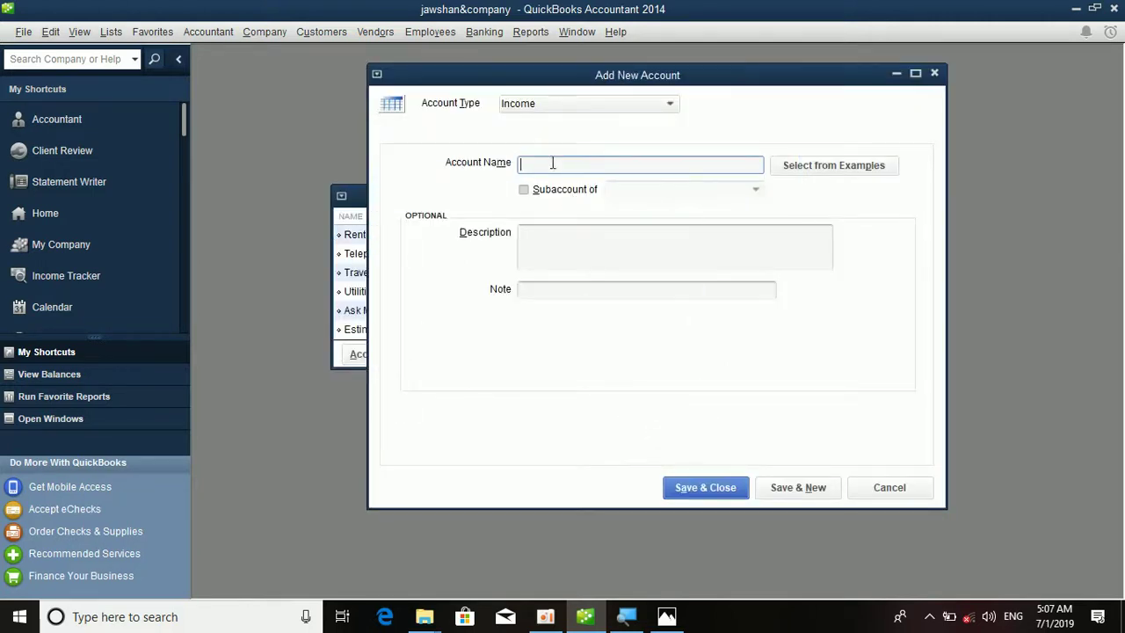
{"action": "type", "text": "sales income acount"}
- Copy the name "sales income acount" into the description, and save and close the income account
{"action": "left_click_drag", "start_coordinate": [622, 164], "coordinate": [510, 156]}
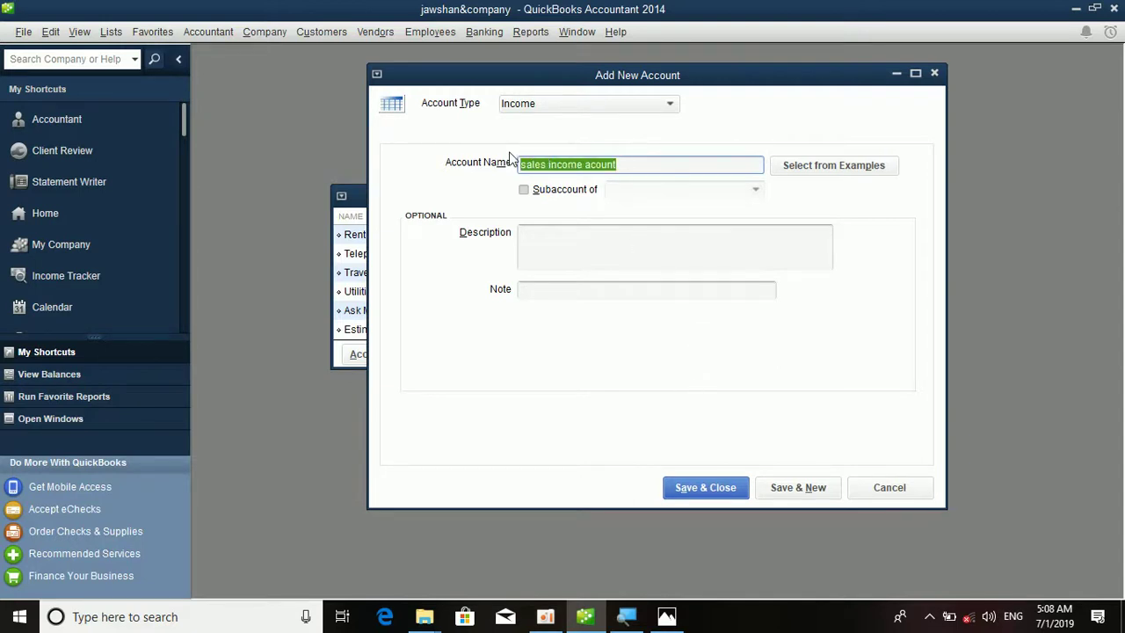
{"action": "key", "text": "ctrl+c"}
{"action": "left_click", "coordinate": [555, 253]}
{"action": "key", "text": "ctrl+v"}
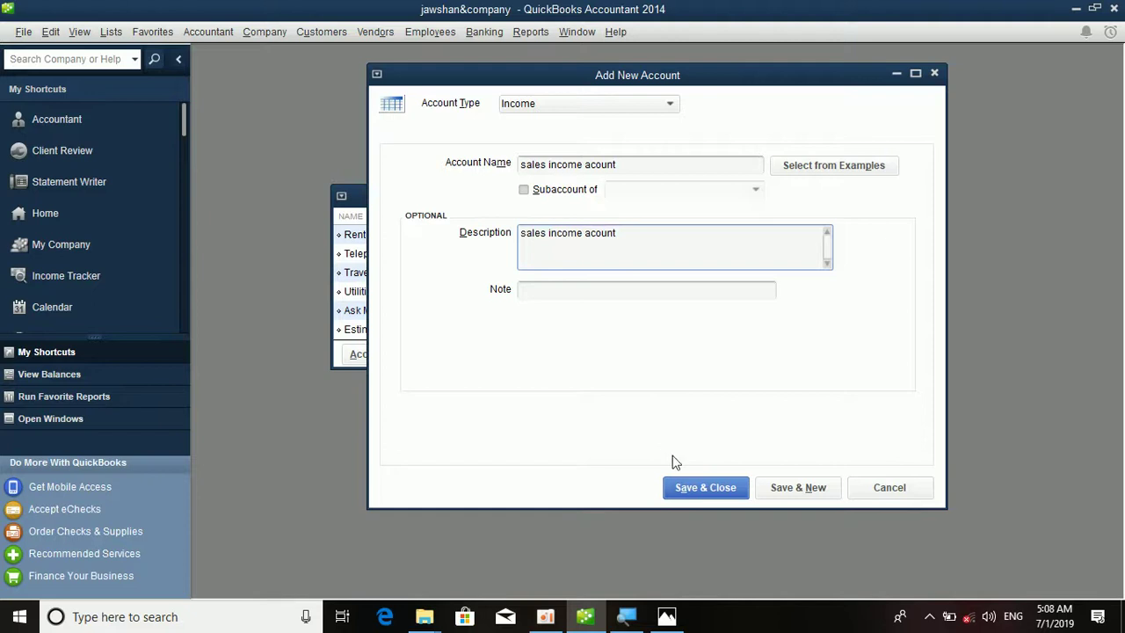
{"action": "left_click", "coordinate": [691, 483]}
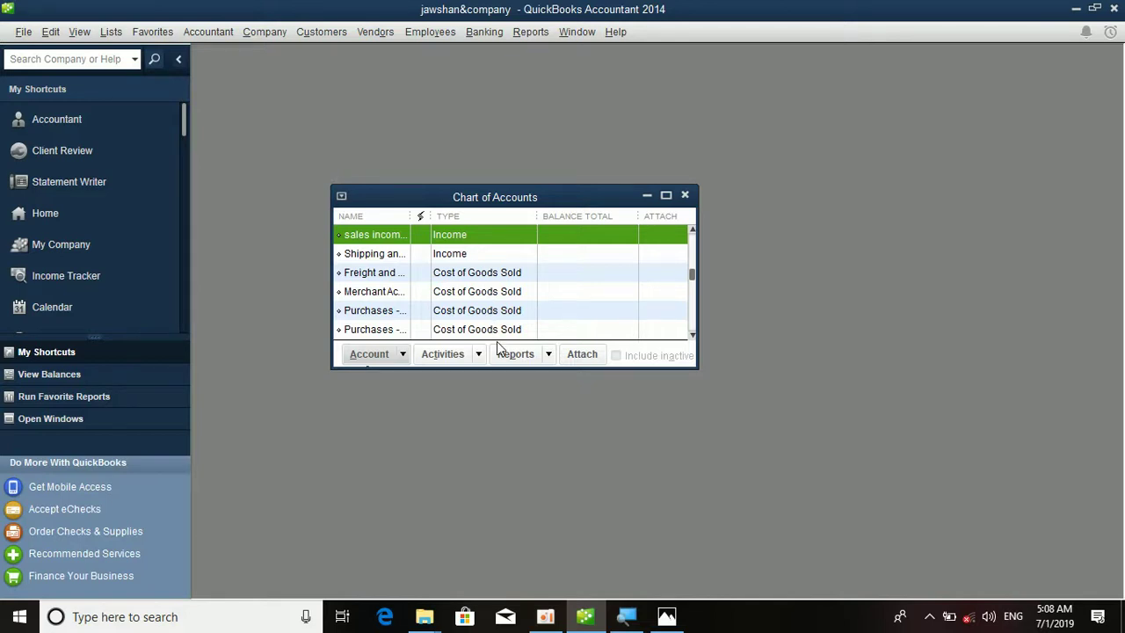
- Start a new account of type Expense from the Chart of Accounts and name it "management exp"
{"action": "left_click", "coordinate": [402, 358]}
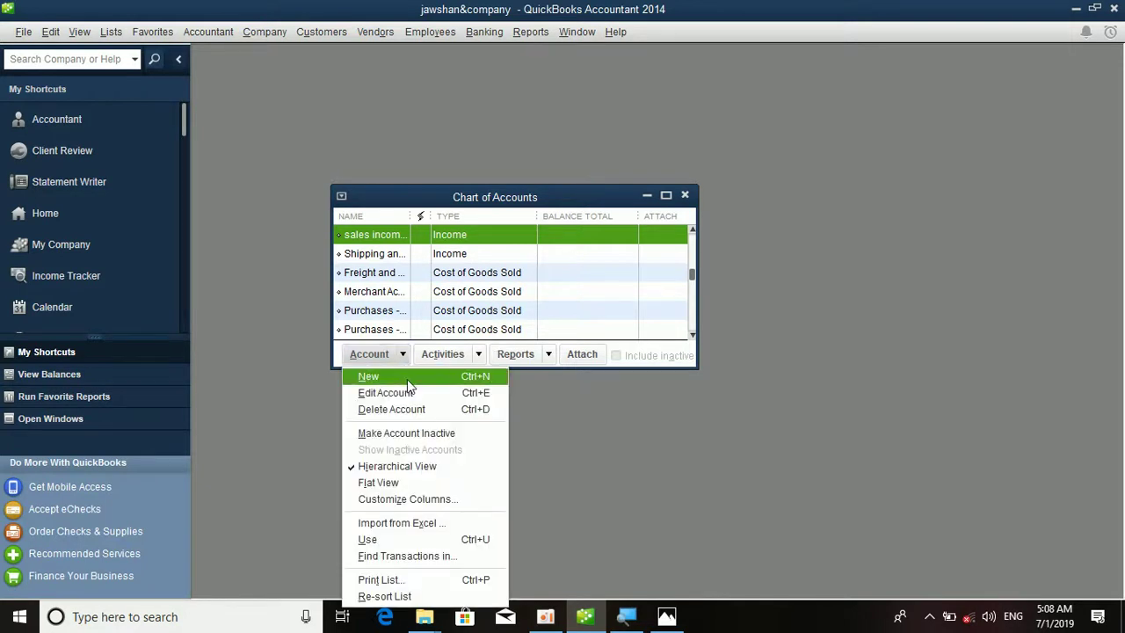
{"action": "left_click", "coordinate": [407, 379]}
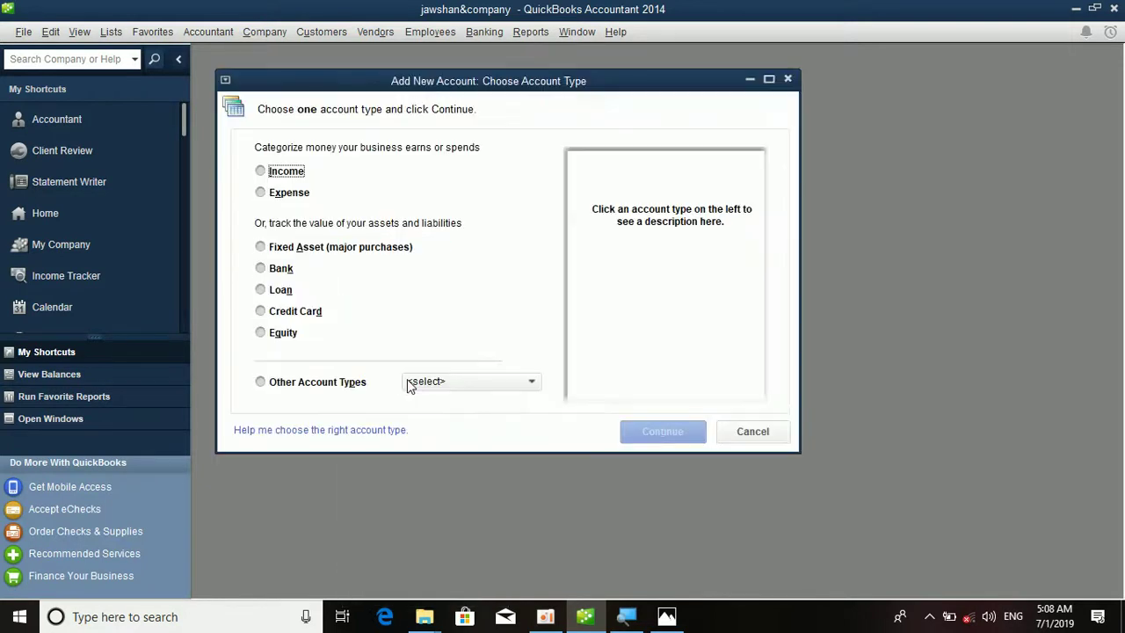
{"action": "left_click", "coordinate": [288, 193]}
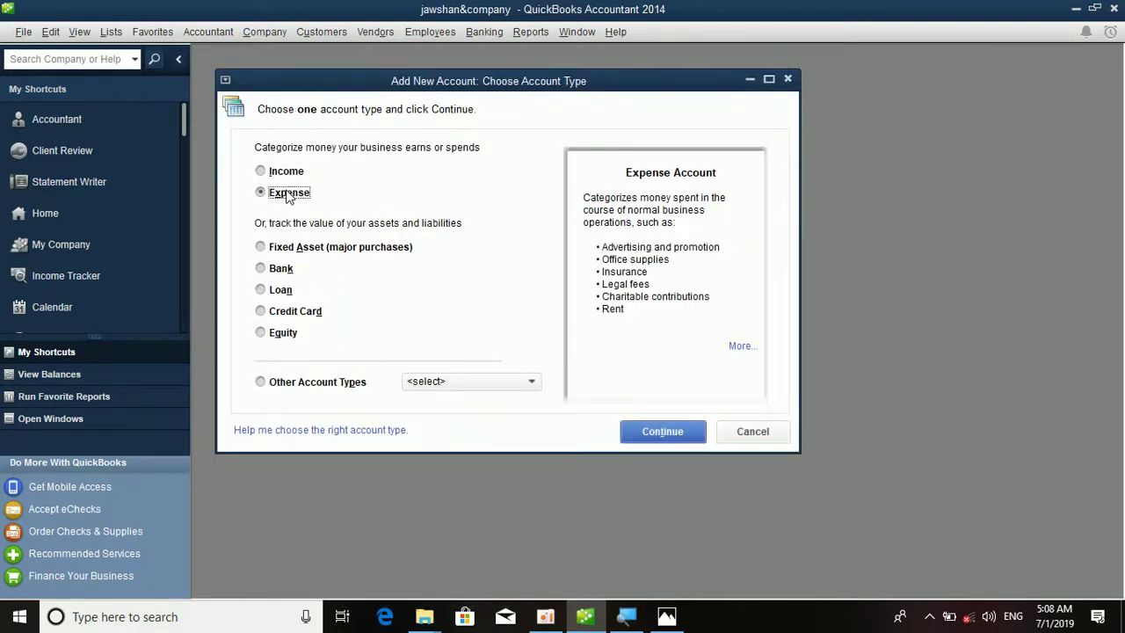
{"action": "left_click", "coordinate": [661, 430]}
{"action": "type", "text": "managem"}
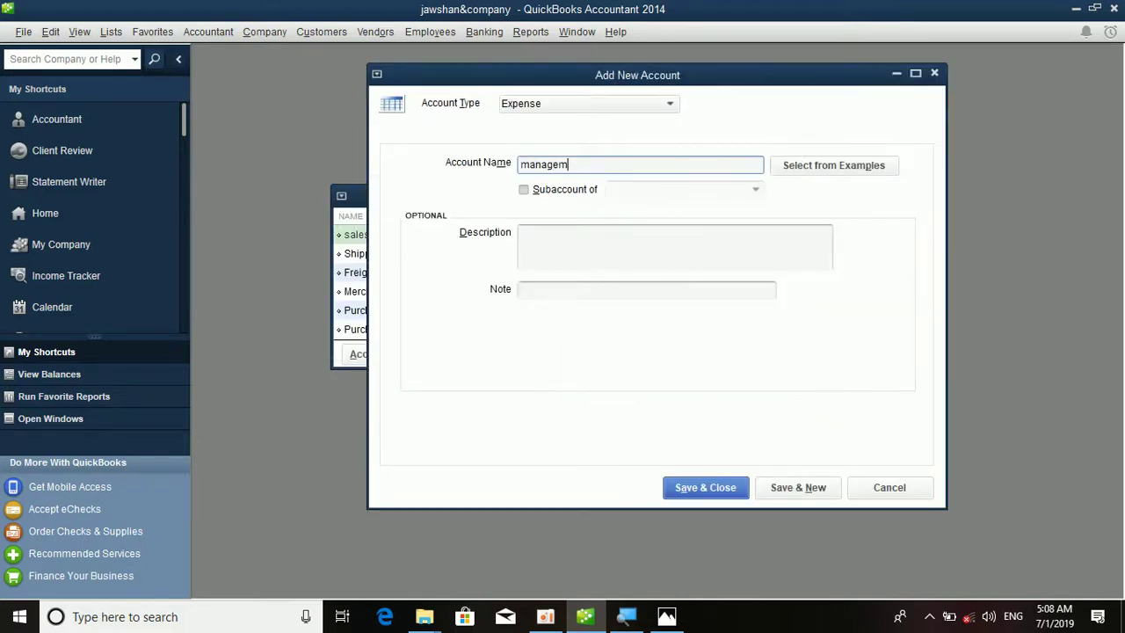
{"action": "type", "text": "ent exp"}
- Copy the name "management exp" into the description, and save and close the expense account
{"action": "left_click_drag", "start_coordinate": [613, 168], "coordinate": [486, 156]}
{"action": "left_click", "coordinate": [547, 247]}
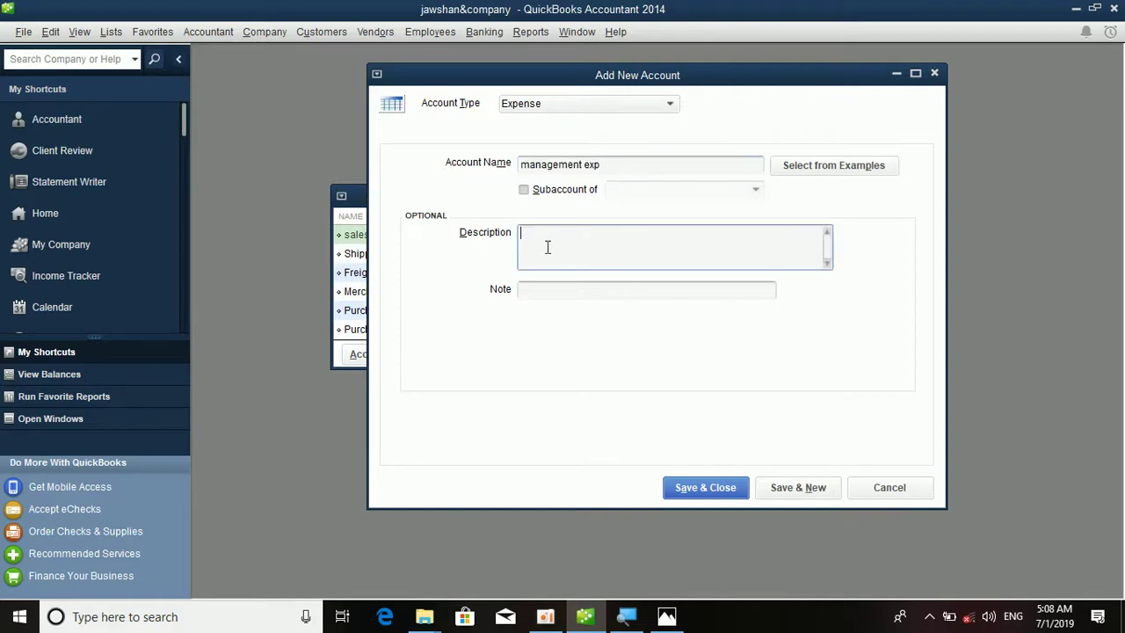
{"action": "key", "text": "ctrl+v"}
{"action": "left_click", "coordinate": [704, 489]}
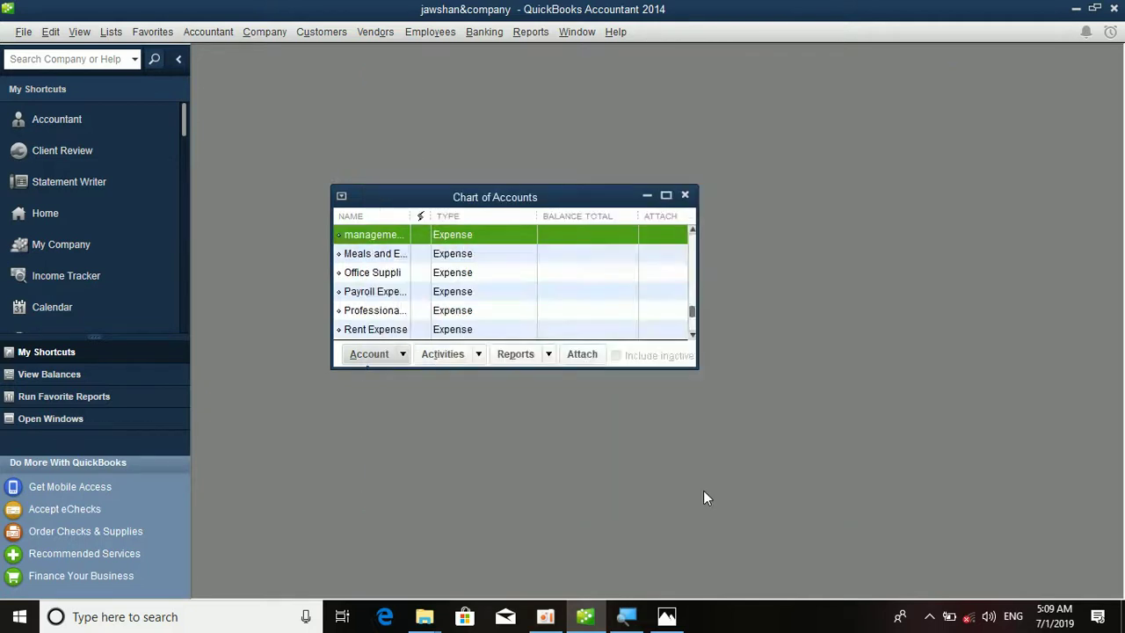
- Start another new account of type Expense and name it "Rent exp"
{"action": "left_click", "coordinate": [400, 357]}
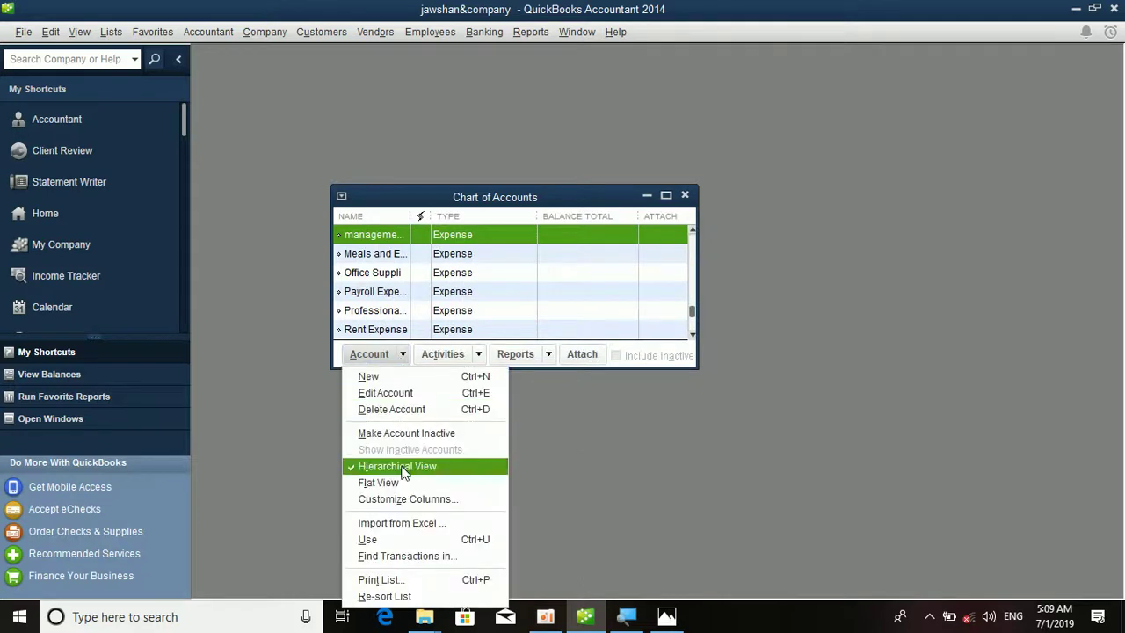
{"action": "left_click", "coordinate": [393, 378]}
{"action": "left_click", "coordinate": [281, 193]}
{"action": "left_click", "coordinate": [677, 440]}
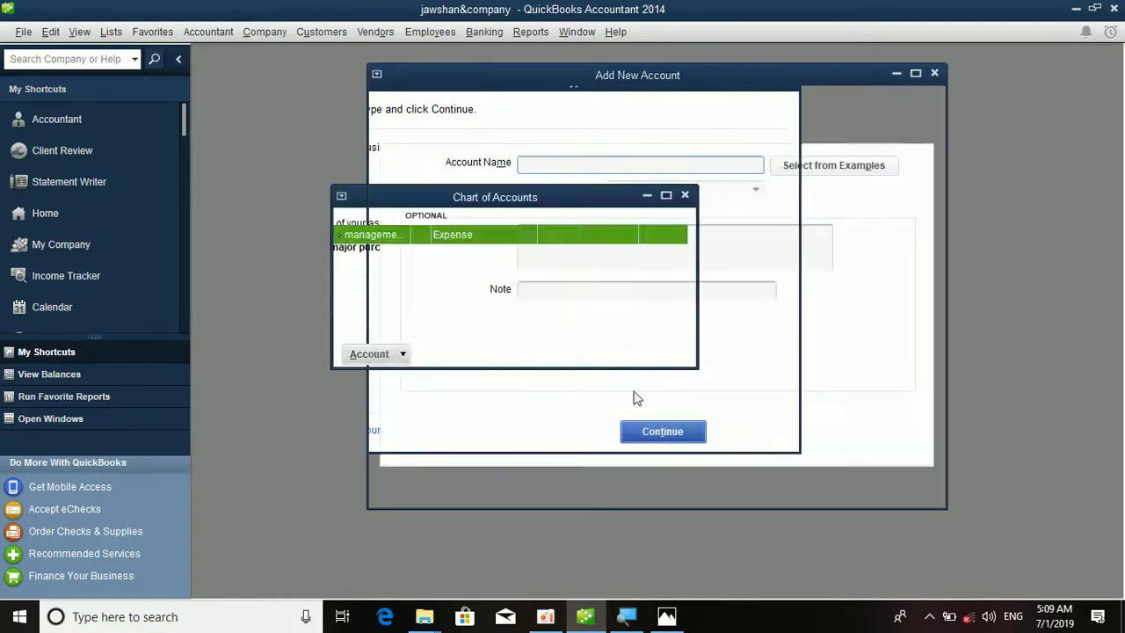
{"action": "type", "text": "Rent"}
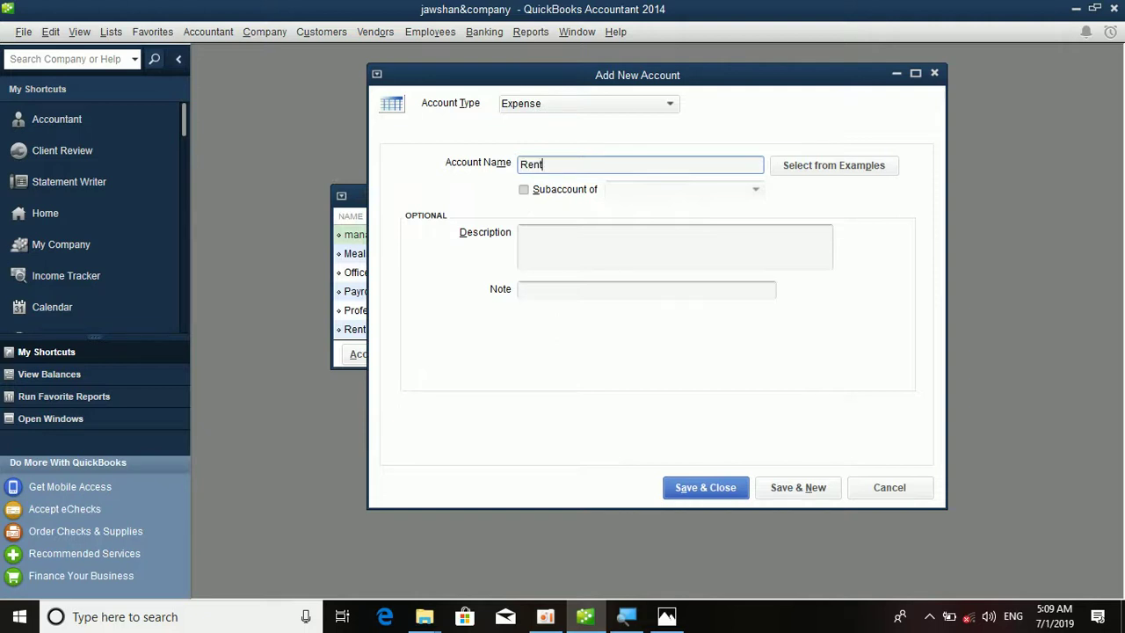
{"action": "type", "text": " exp"}
- Copy the name "Rent exp" into the description, and save and close the account
{"action": "left_click_drag", "start_coordinate": [574, 163], "coordinate": [465, 160]}
{"action": "key", "text": "ctrl+c"}
{"action": "left_click", "coordinate": [551, 243]}
{"action": "key", "text": "ctrl+v"}
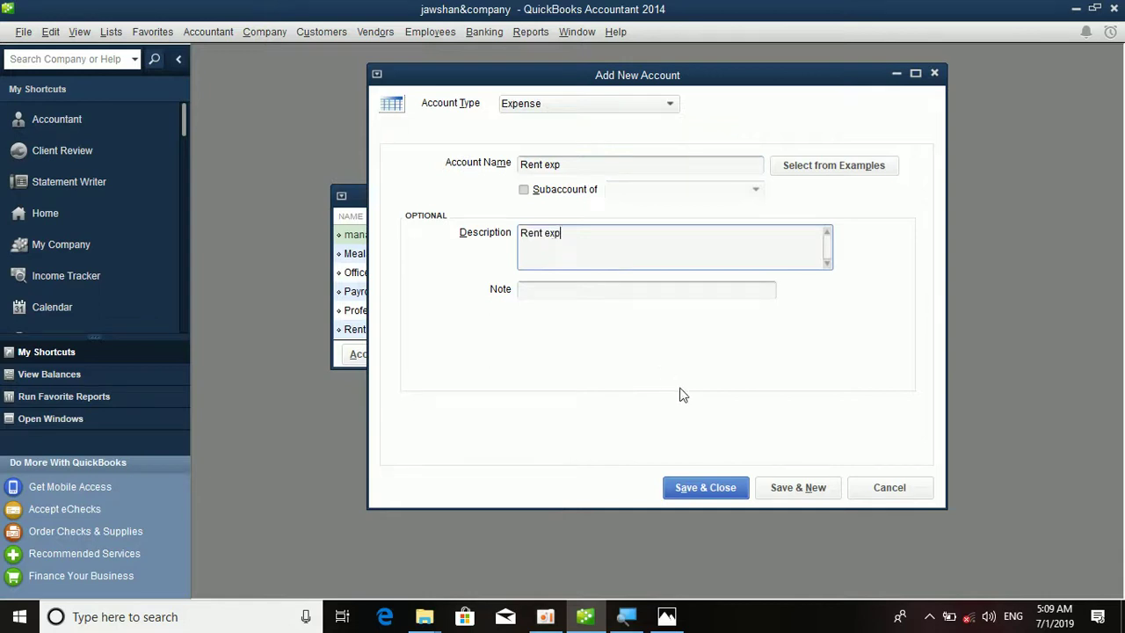
{"action": "left_click", "coordinate": [728, 490]}
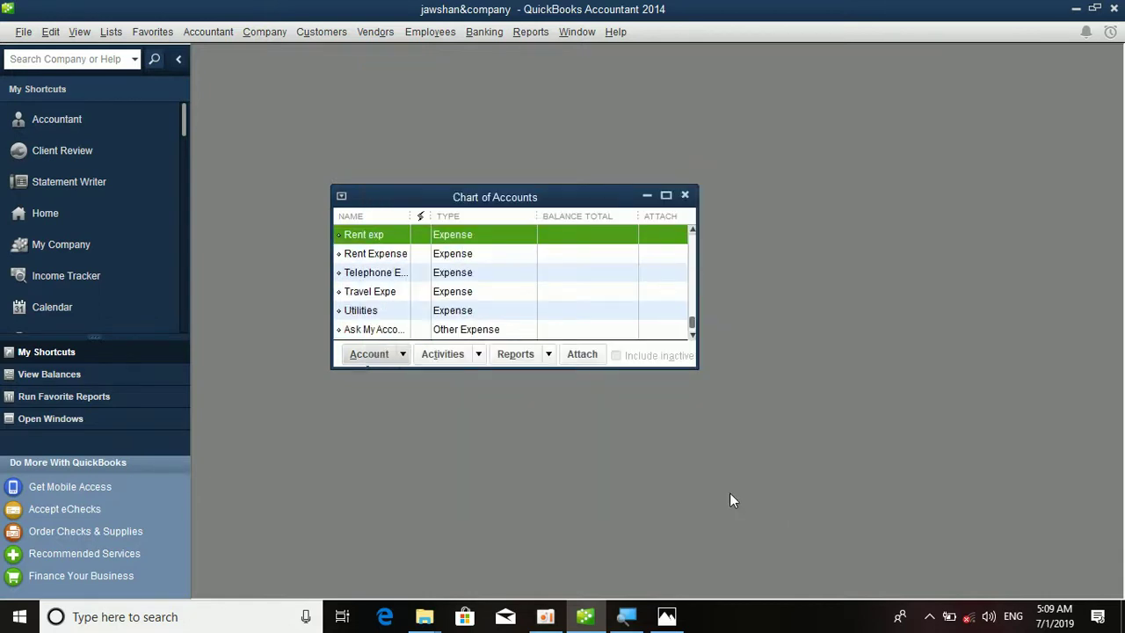
- Add an Expense account named "electration exp" without a description, save it, and close the Chart of Accounts
{"action": "key", "text": "ctrl+n"}
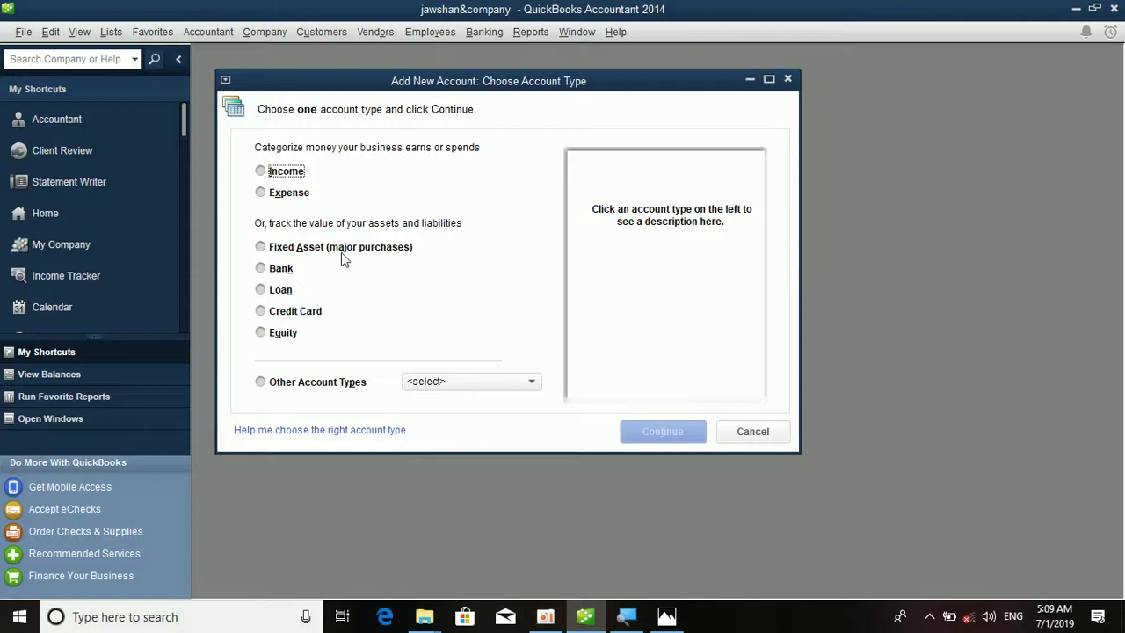
{"action": "left_click", "coordinate": [290, 192]}
{"action": "left_click", "coordinate": [657, 429]}
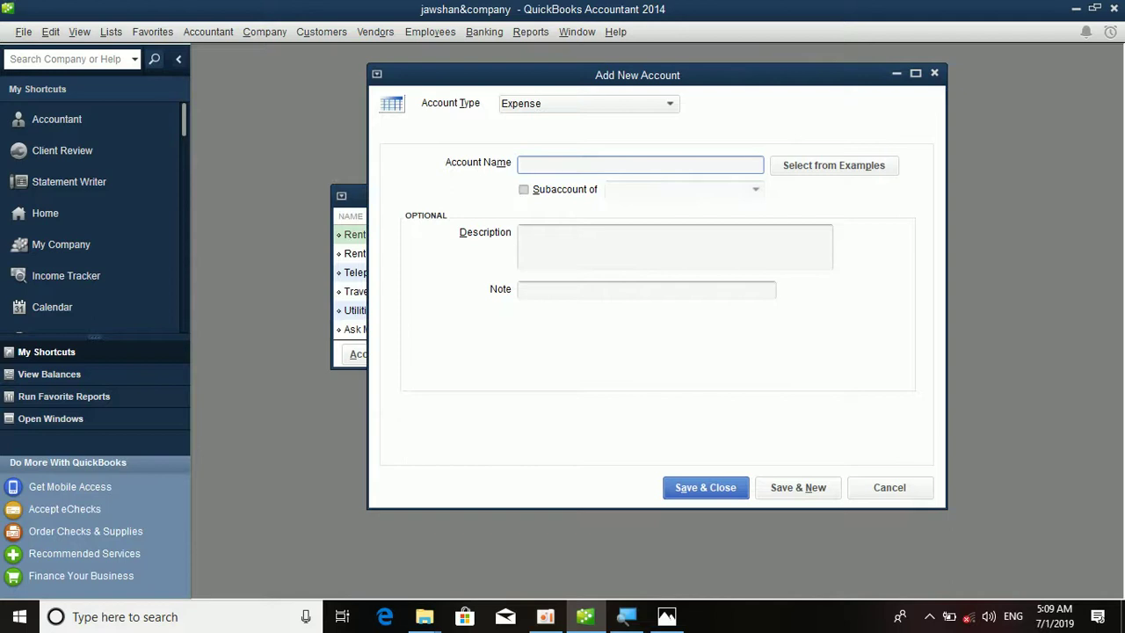
{"action": "type", "text": "electrta"}
{"action": "key", "text": "BackSpace"}
{"action": "key", "text": "BackSpace"}
{"action": "type", "text": "ation exp"}
{"action": "left_click", "coordinate": [701, 493]}
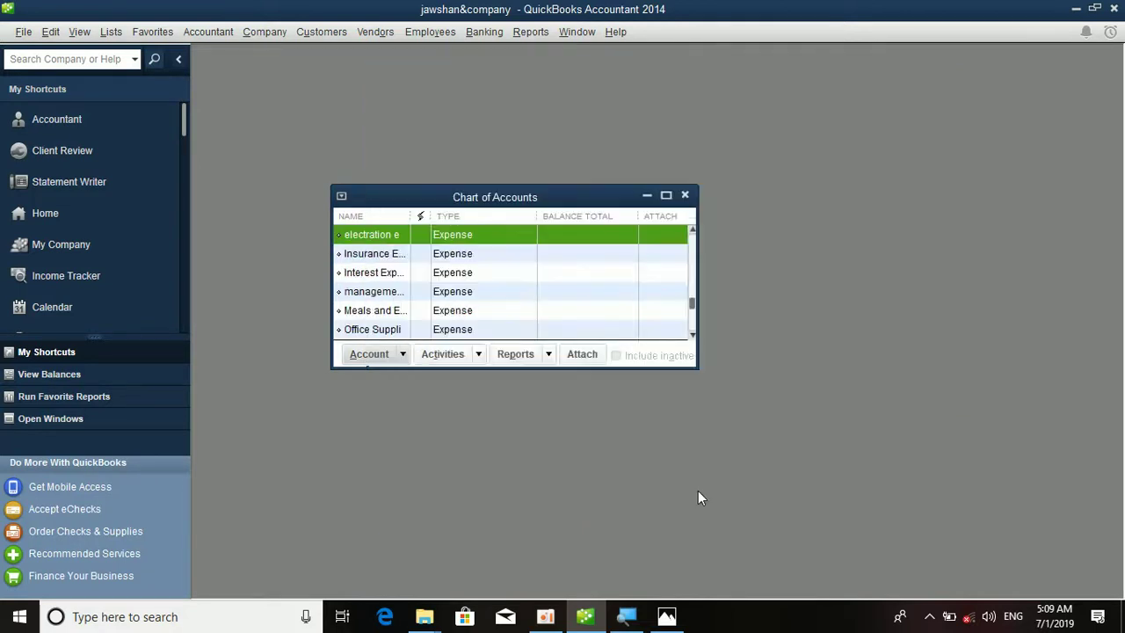
{"action": "left_click", "coordinate": [685, 195]}
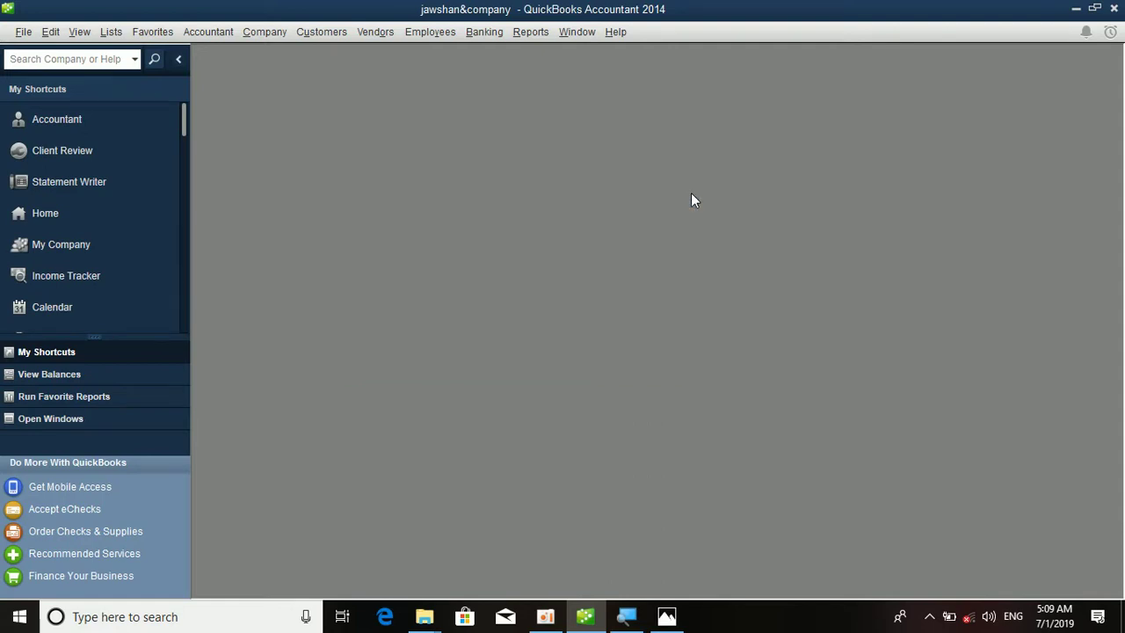
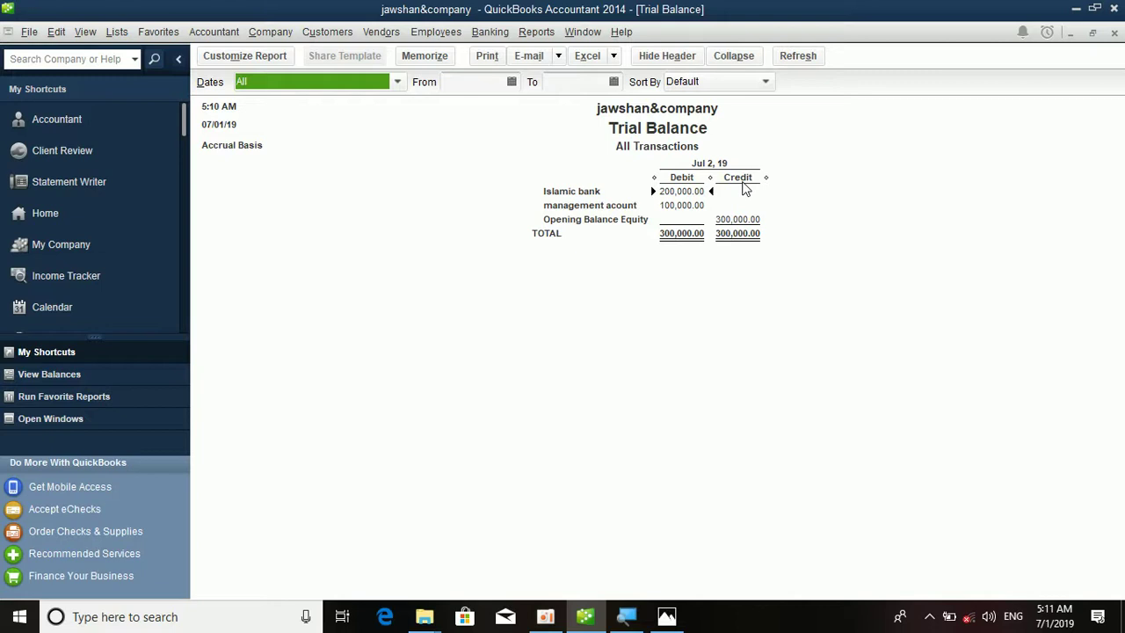
- View the transactions behind the Islamic bank debit in the Trial Balance, and close the reports without memorizing them
{"action": "left_click", "coordinate": [700, 192]}
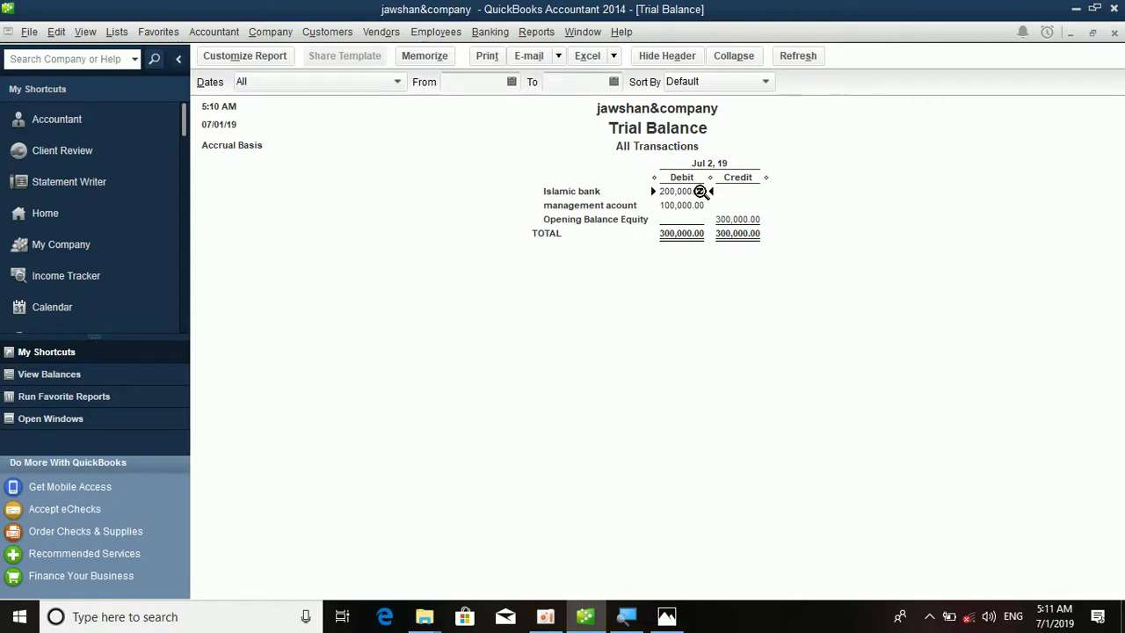
{"action": "double_click", "coordinate": [700, 191]}
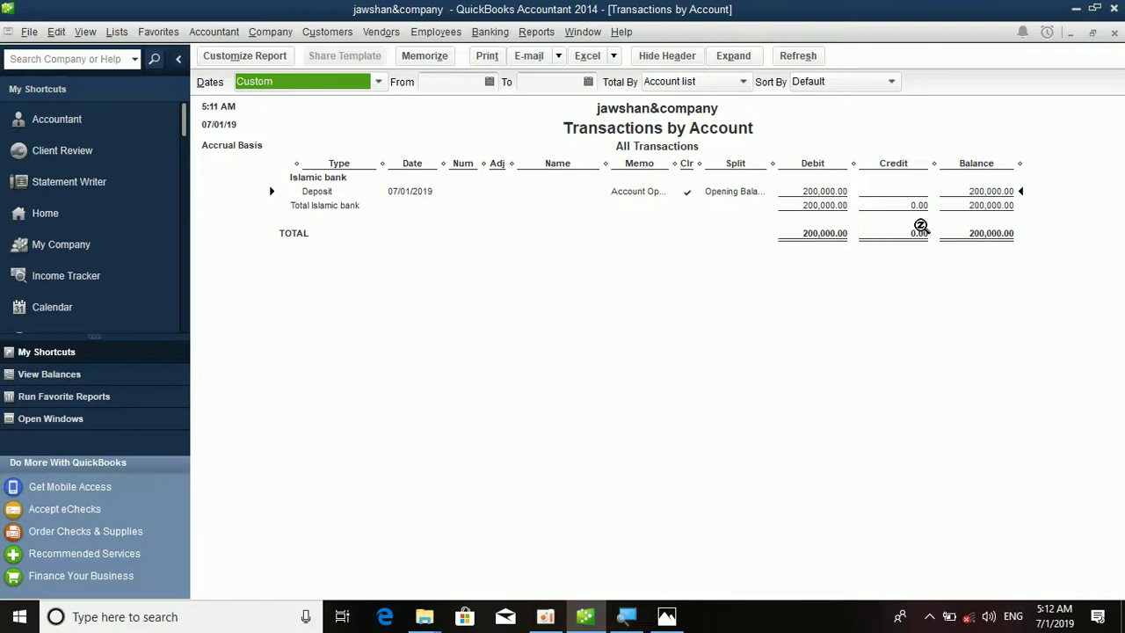
{"action": "key", "text": "Escape"}
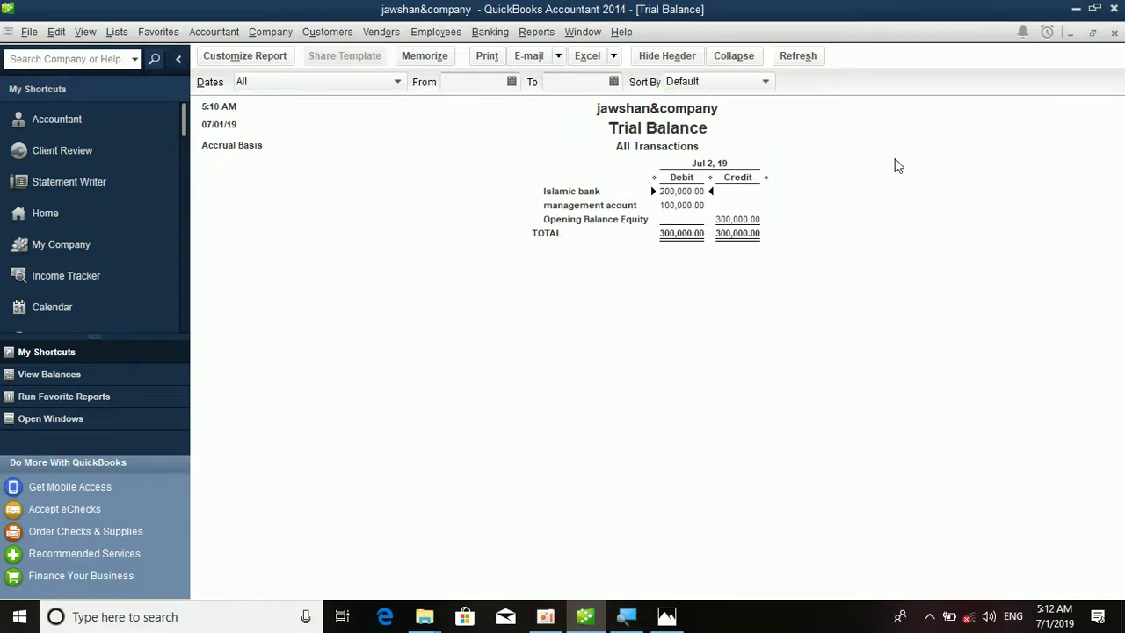
{"action": "left_click", "coordinate": [1113, 32]}
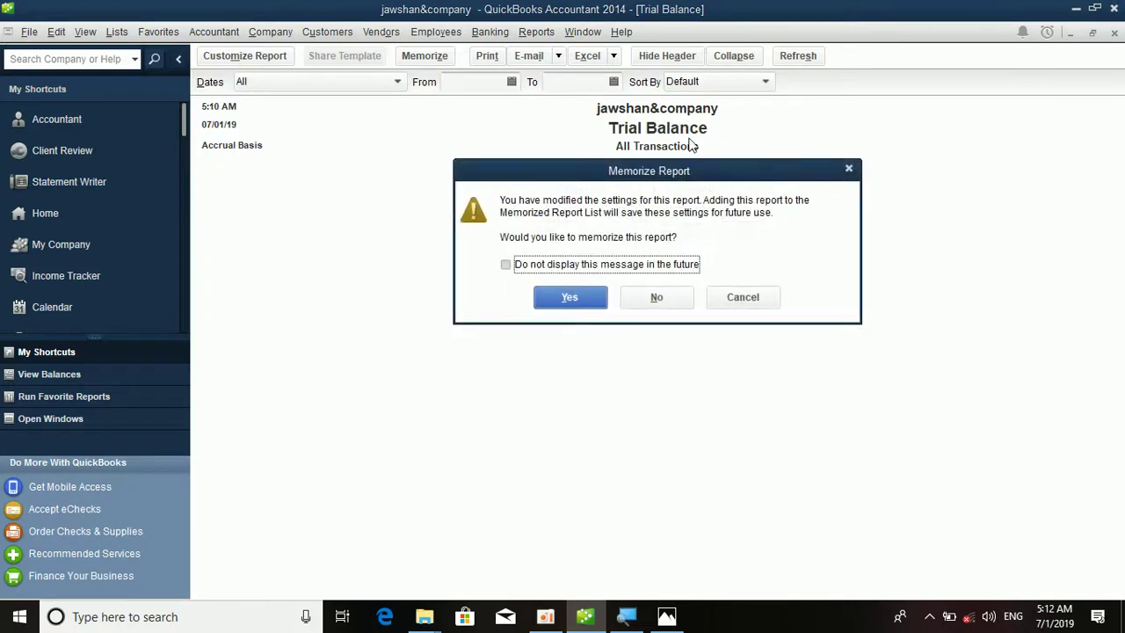
{"action": "left_click", "coordinate": [654, 299]}
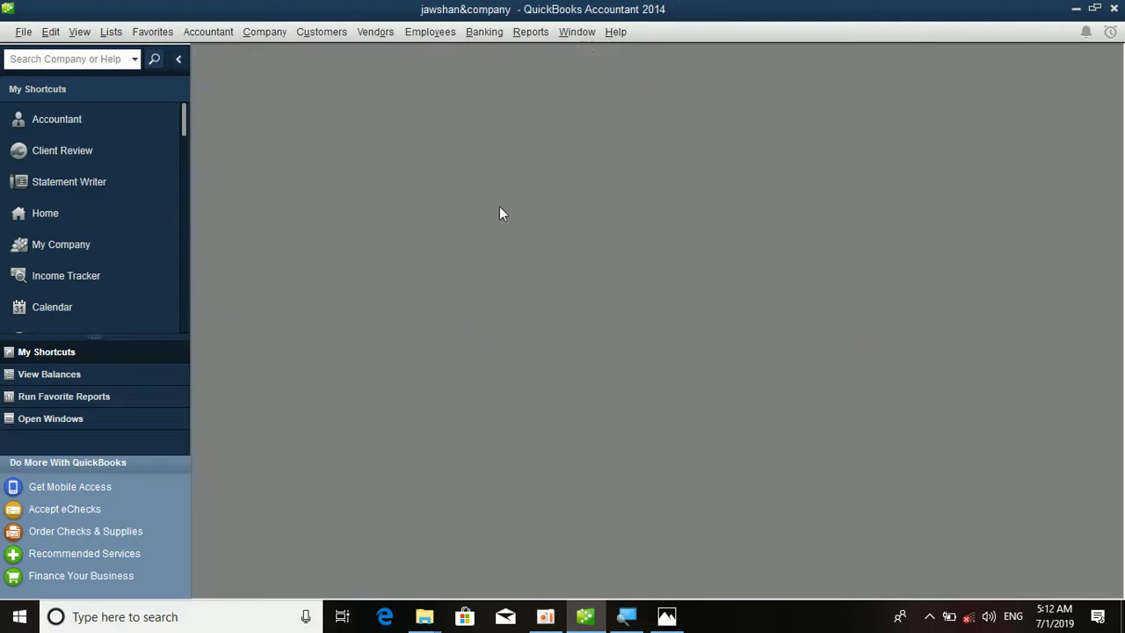
- Open a new general journal entry and dismiss the notice about automatic entry numbering
{"action": "left_click", "coordinate": [274, 35]}
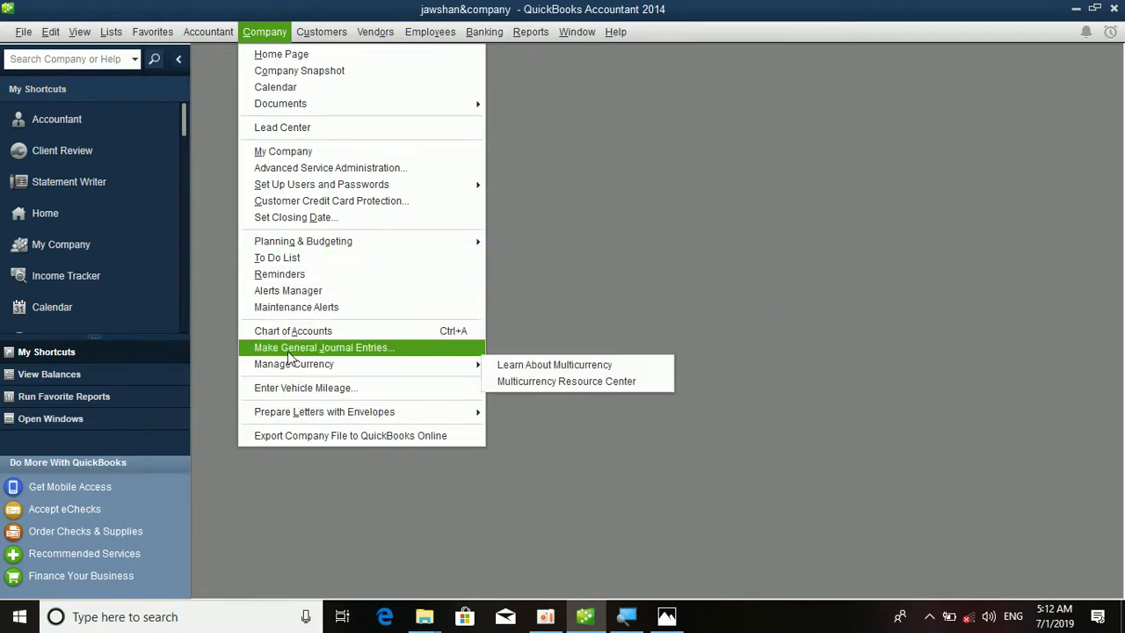
{"action": "left_click", "coordinate": [356, 352]}
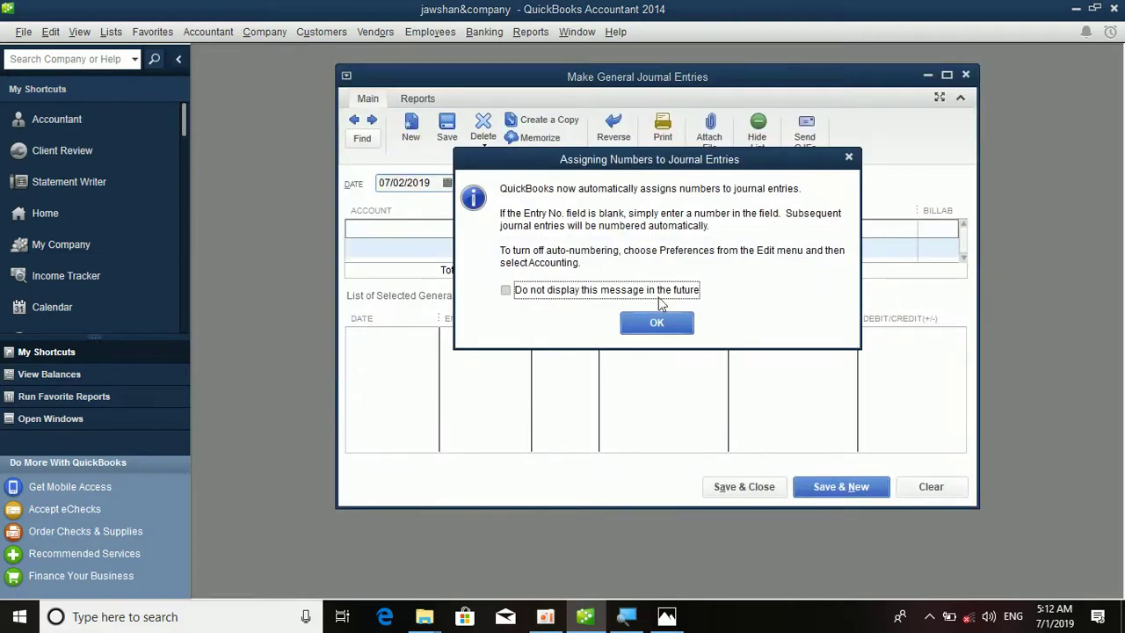
{"action": "left_click", "coordinate": [848, 159]}
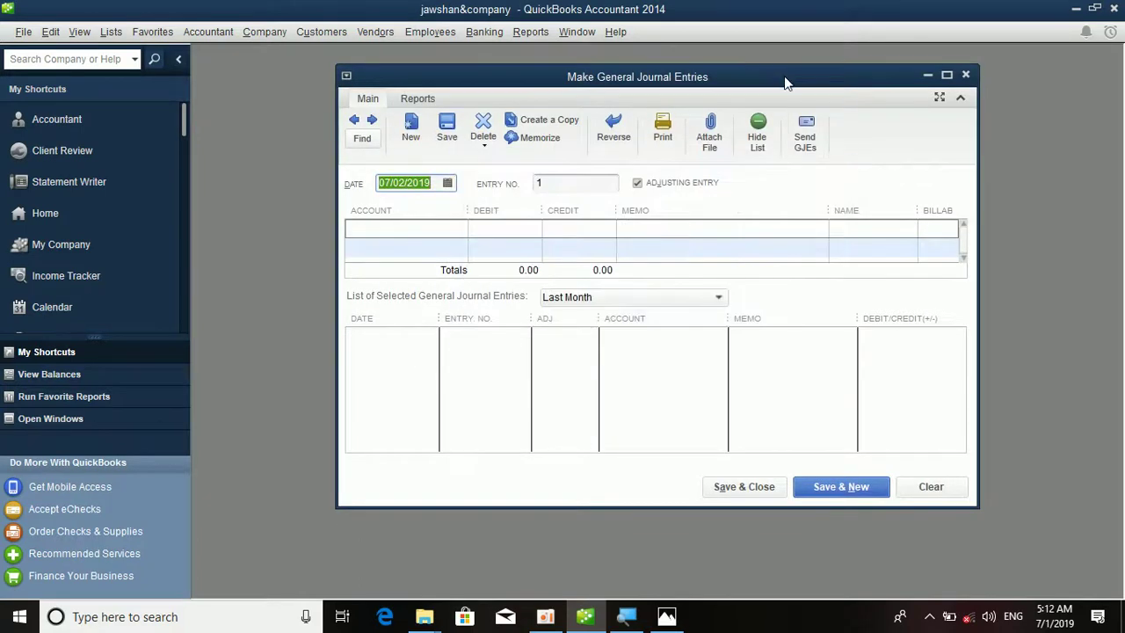
{"action": "left_click_drag", "start_coordinate": [784, 76], "coordinate": [789, 98]}
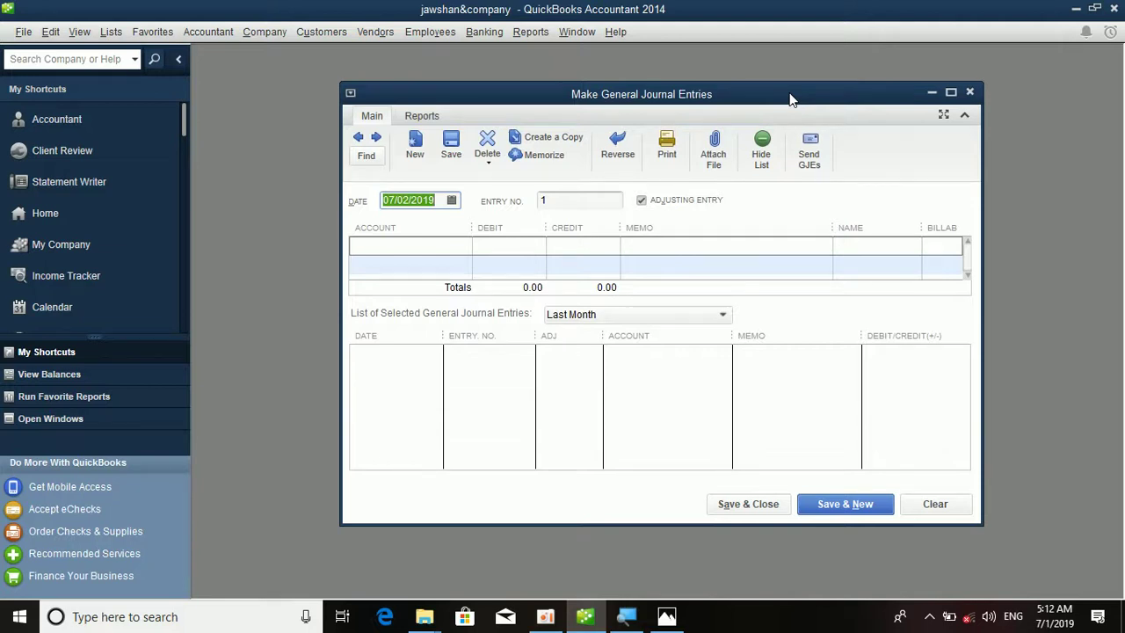
- Set the journal entry's date to 06/24/2019
{"action": "left_click", "coordinate": [451, 201]}
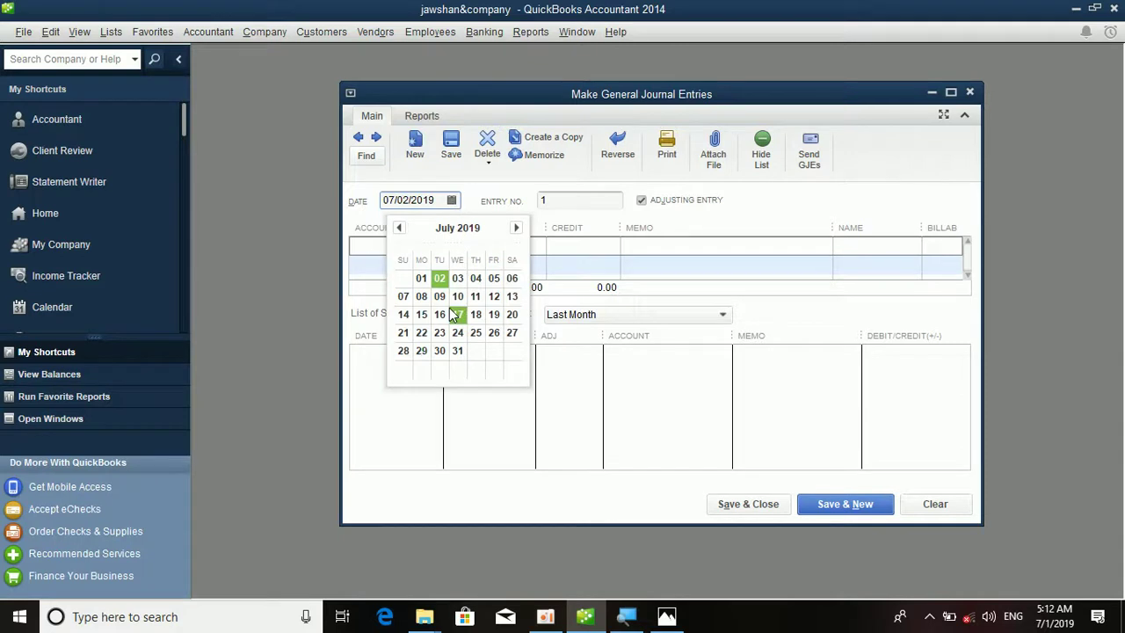
{"action": "left_click", "coordinate": [423, 297]}
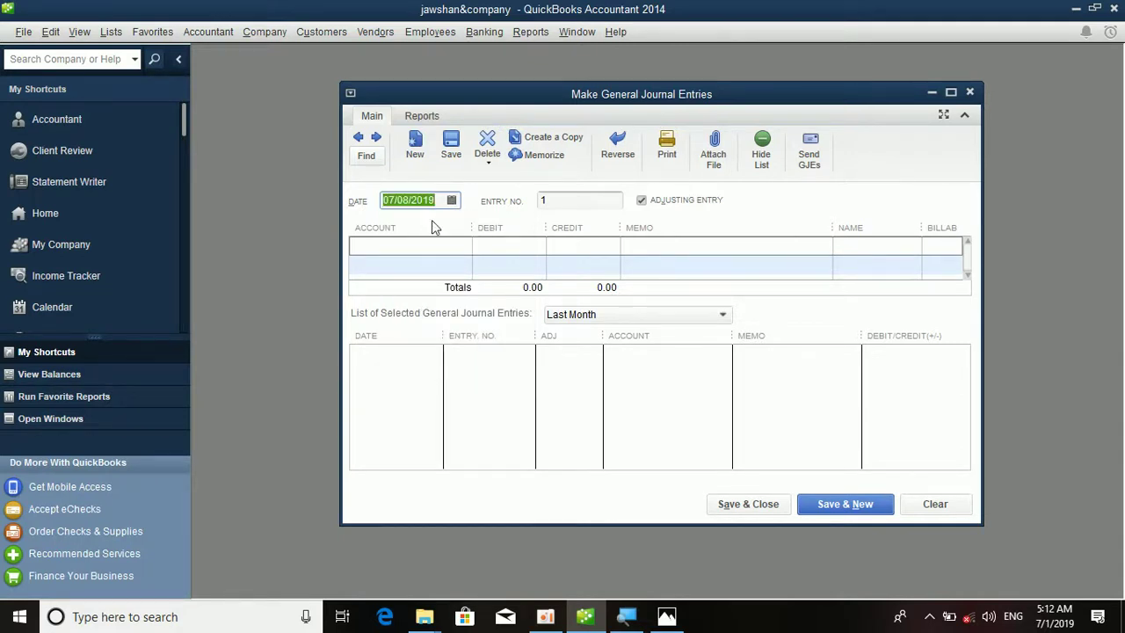
{"action": "left_click", "coordinate": [457, 201]}
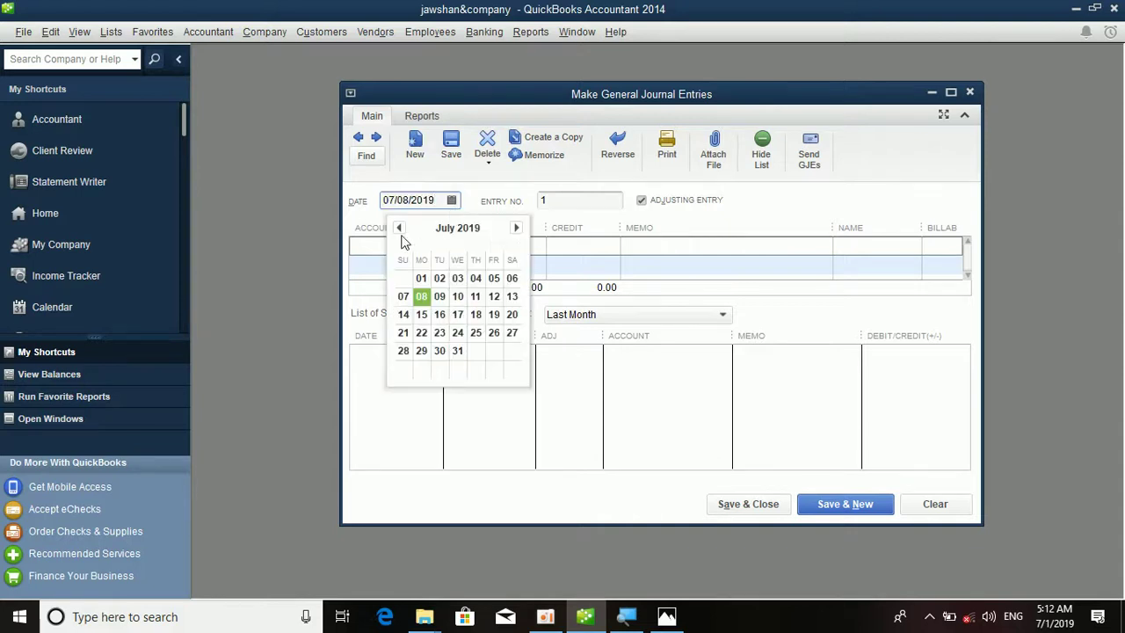
{"action": "left_click", "coordinate": [398, 228]}
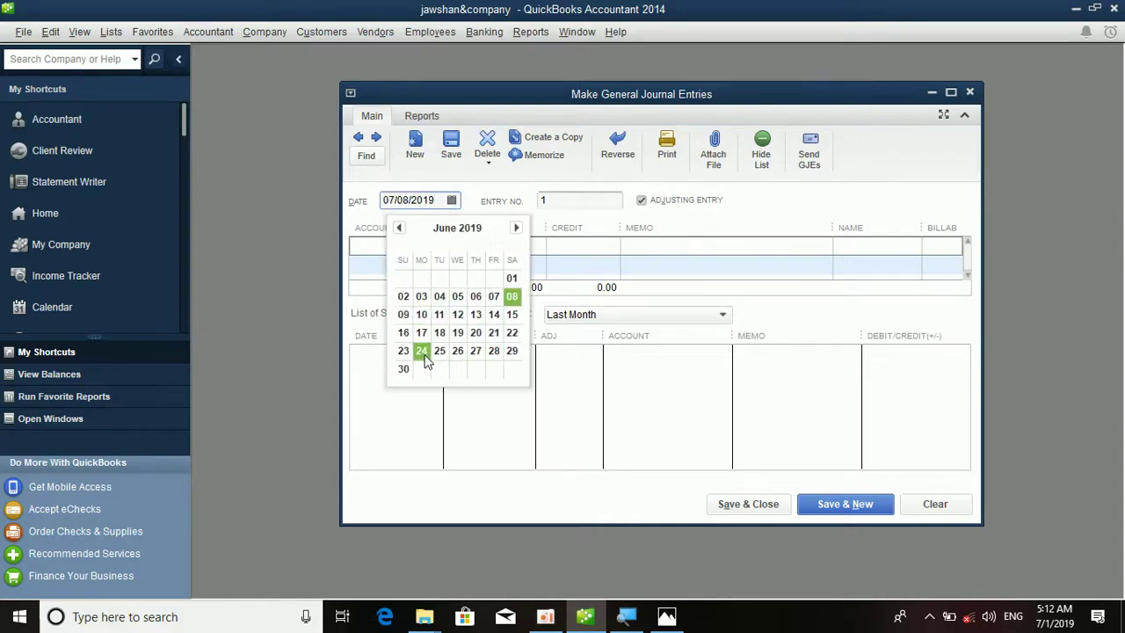
{"action": "left_click", "coordinate": [423, 359]}
- Choose the Rent exp account on the first journal line and enter a debit of 20,000.00
{"action": "left_click", "coordinate": [424, 245]}
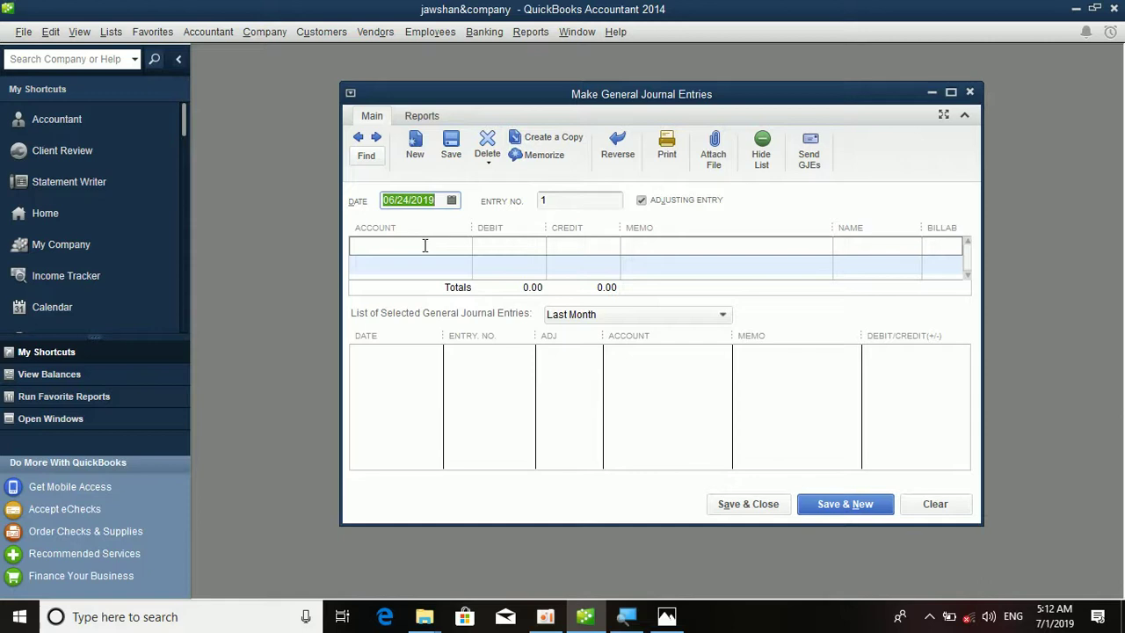
{"action": "left_click", "coordinate": [463, 250]}
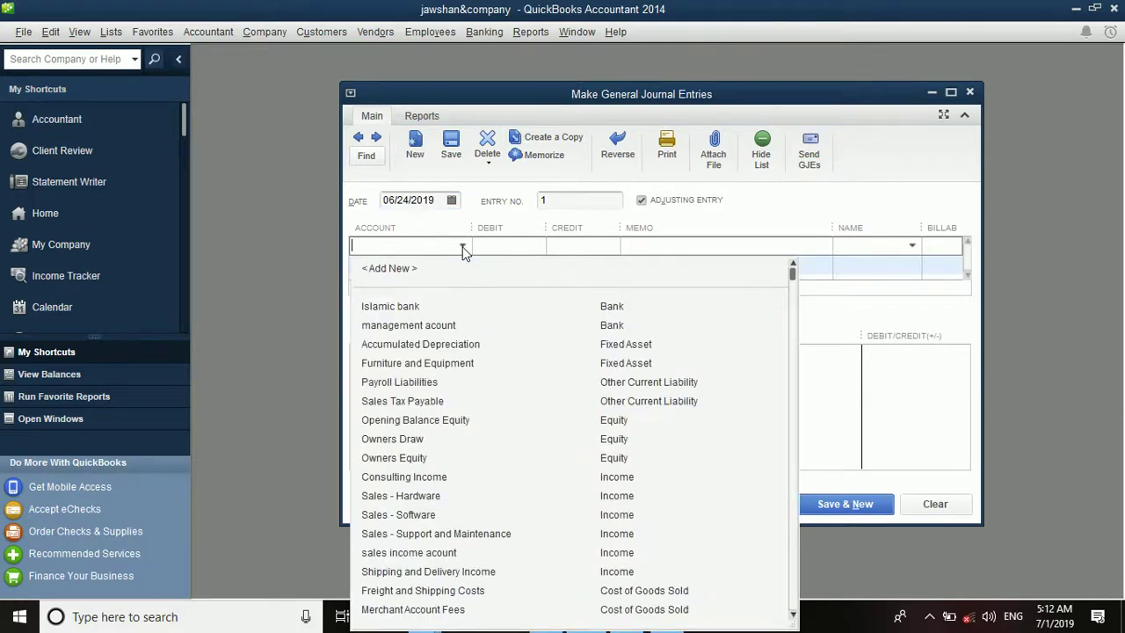
{"action": "type", "text": "Rent exp"}
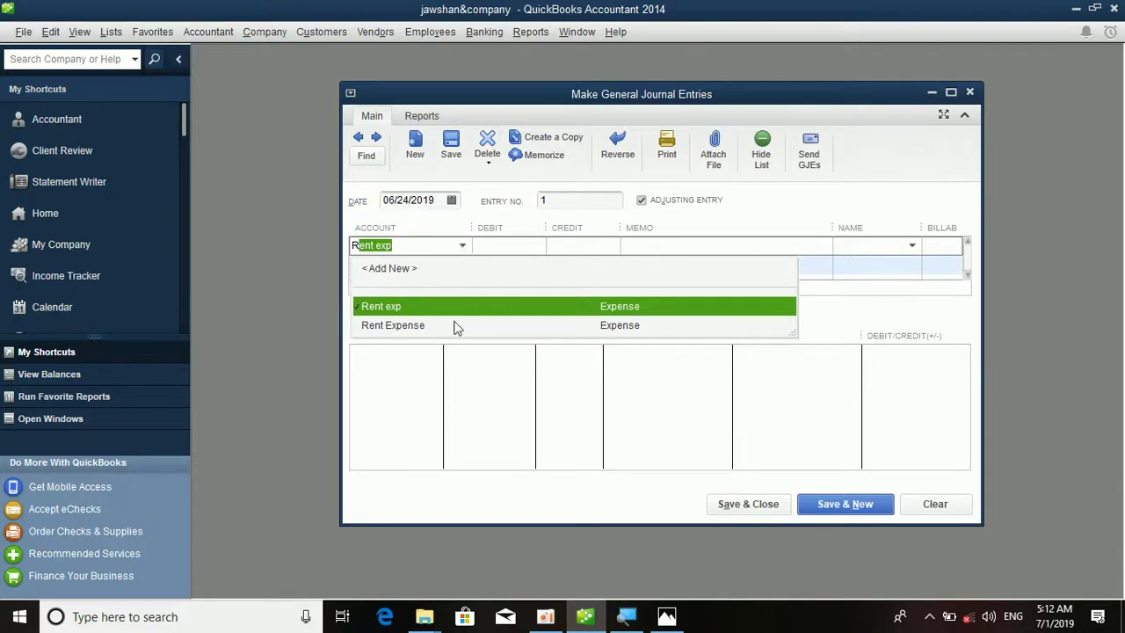
{"action": "left_click", "coordinate": [381, 307]}
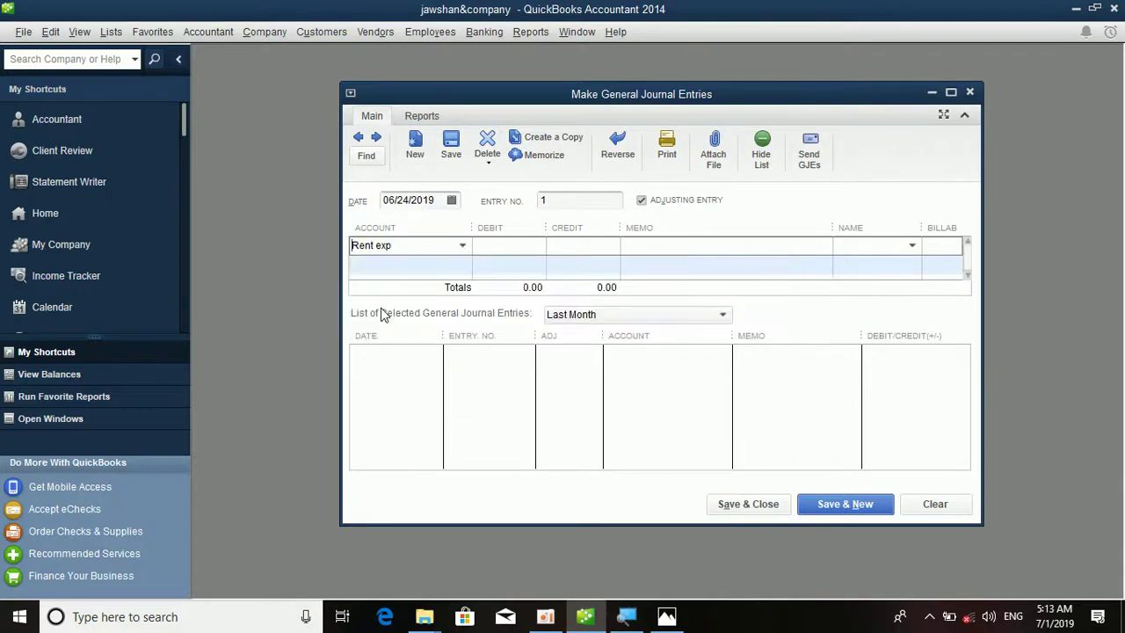
{"action": "left_click", "coordinate": [501, 247]}
{"action": "type", "text": "20000"}
- Assign management acount to the 20,000.00 credit line, save the journal entry and start a new one
{"action": "left_click", "coordinate": [419, 266]}
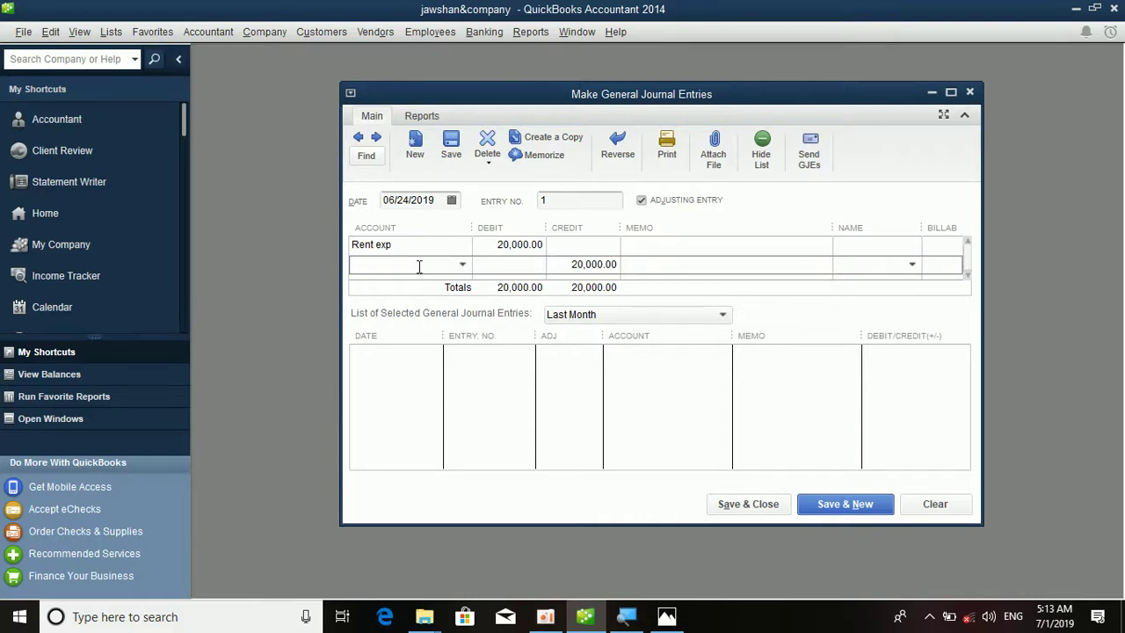
{"action": "left_click", "coordinate": [462, 265]}
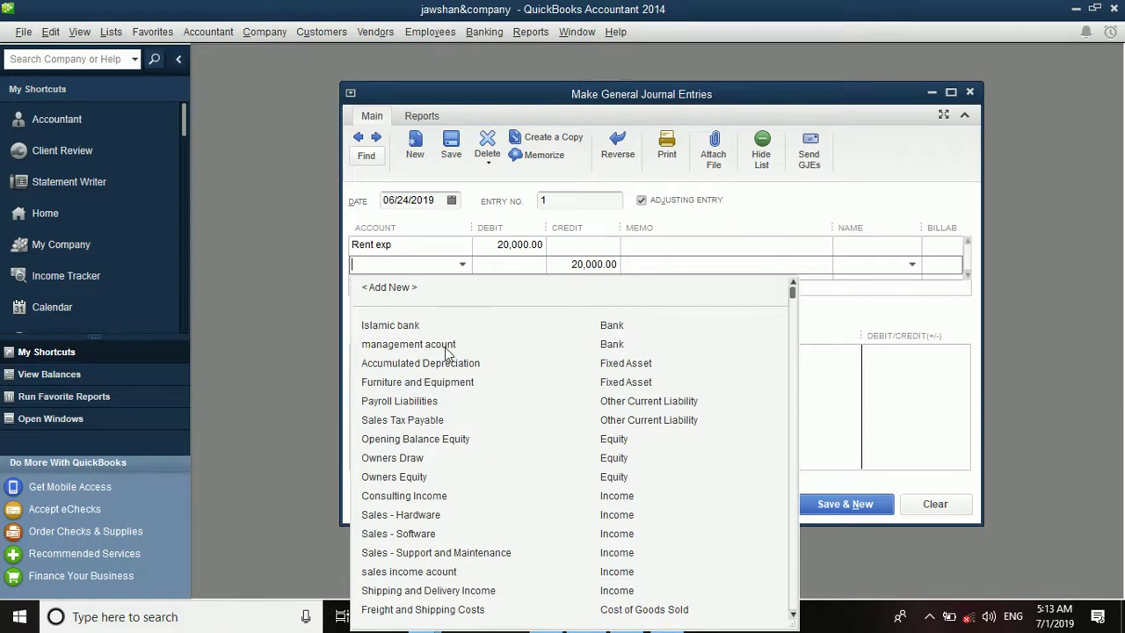
{"action": "left_click", "coordinate": [448, 347]}
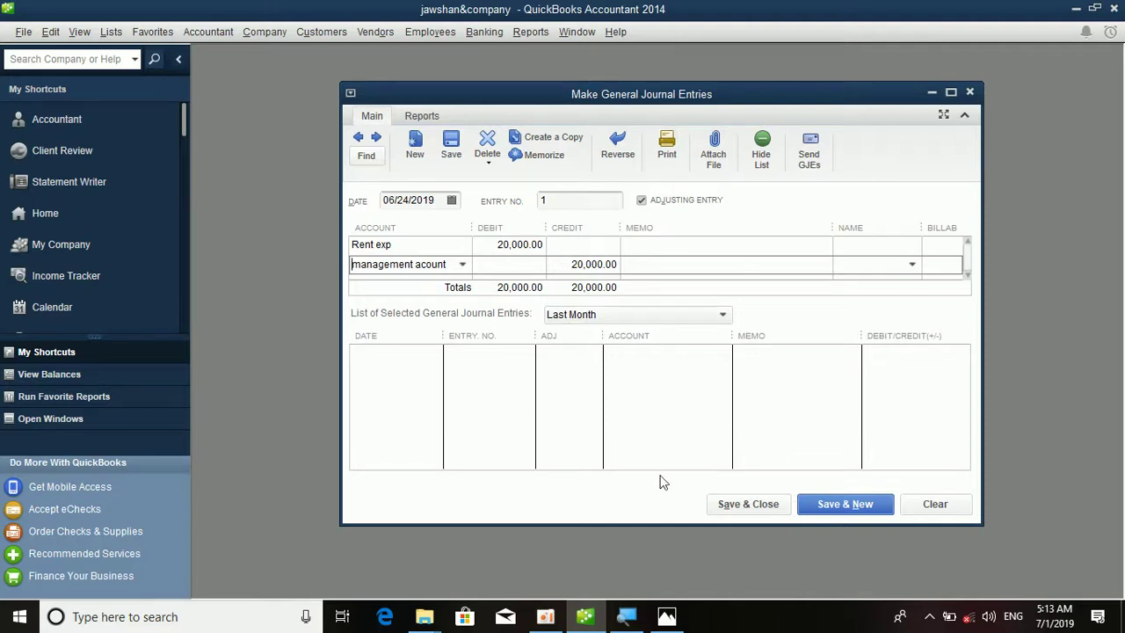
{"action": "left_click", "coordinate": [839, 504]}
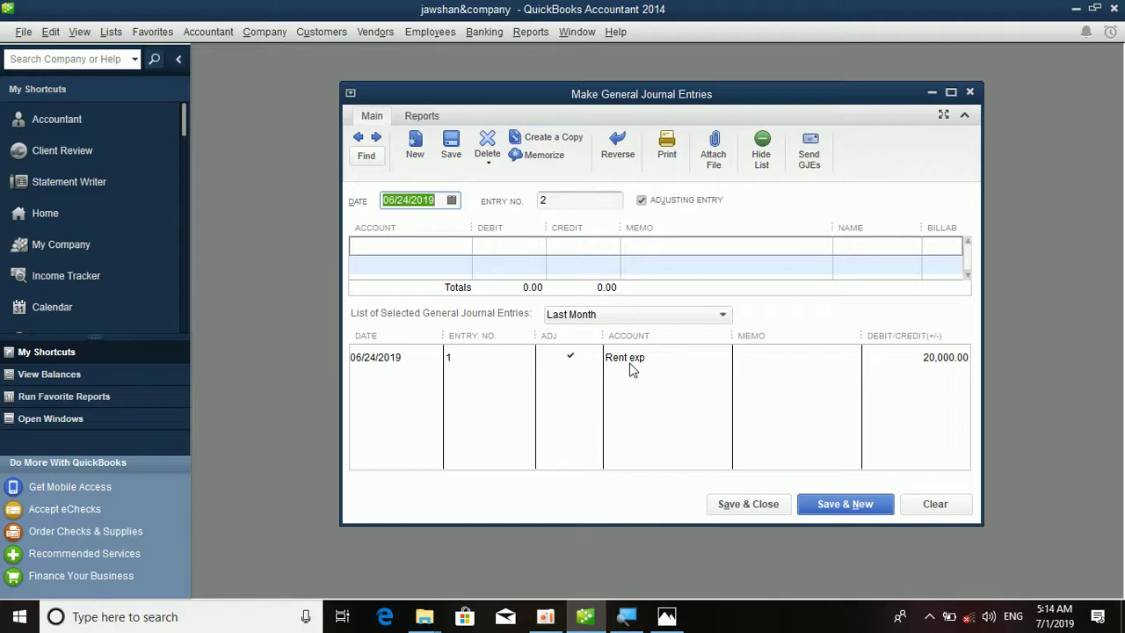
- Set the list of selected general journal entries to All and close the journal entry window
{"action": "left_click", "coordinate": [613, 318]}
{"action": "key", "text": "a"}
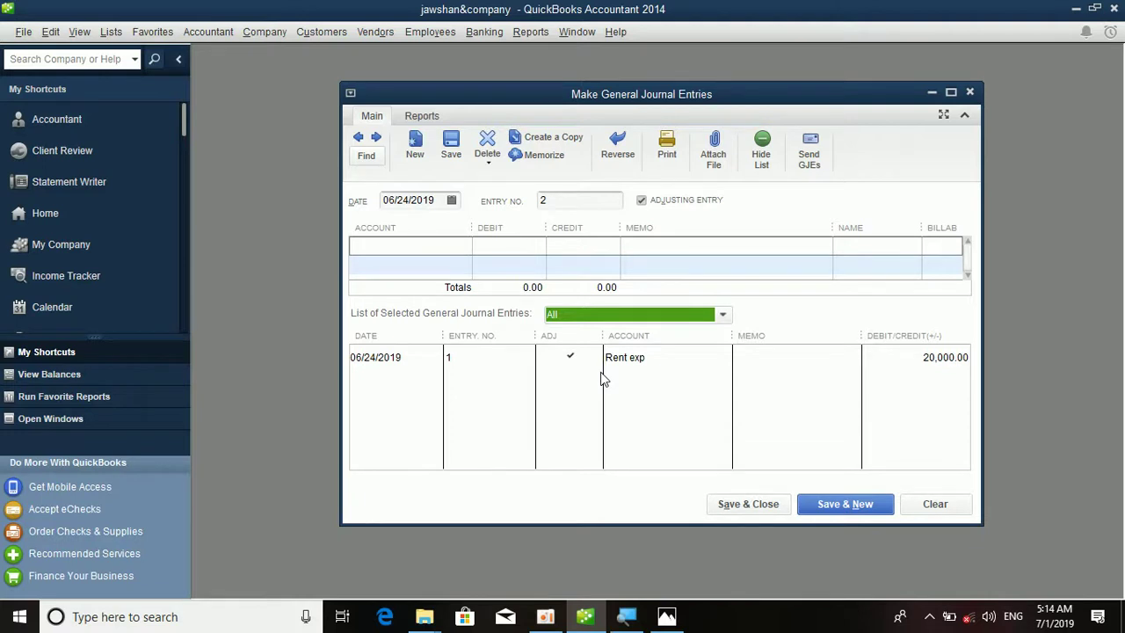
{"action": "left_click", "coordinate": [757, 505]}
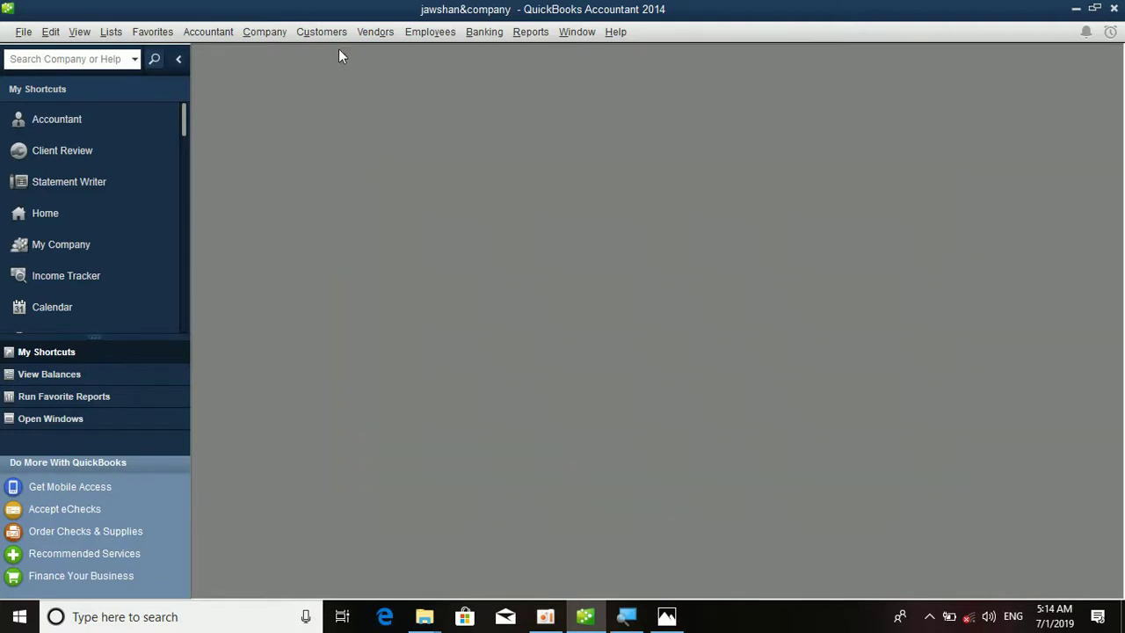
- Open the Trial Balance report, maximize it and set its date range to All
{"action": "left_click", "coordinate": [523, 35]}
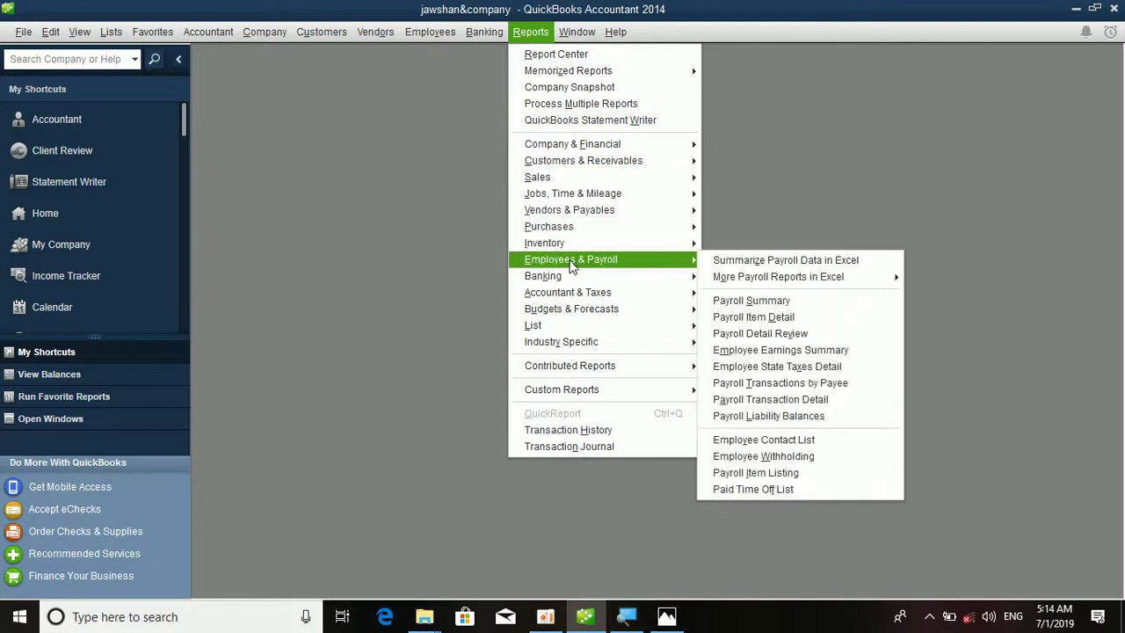
{"action": "mouse_move", "coordinate": [580, 295]}
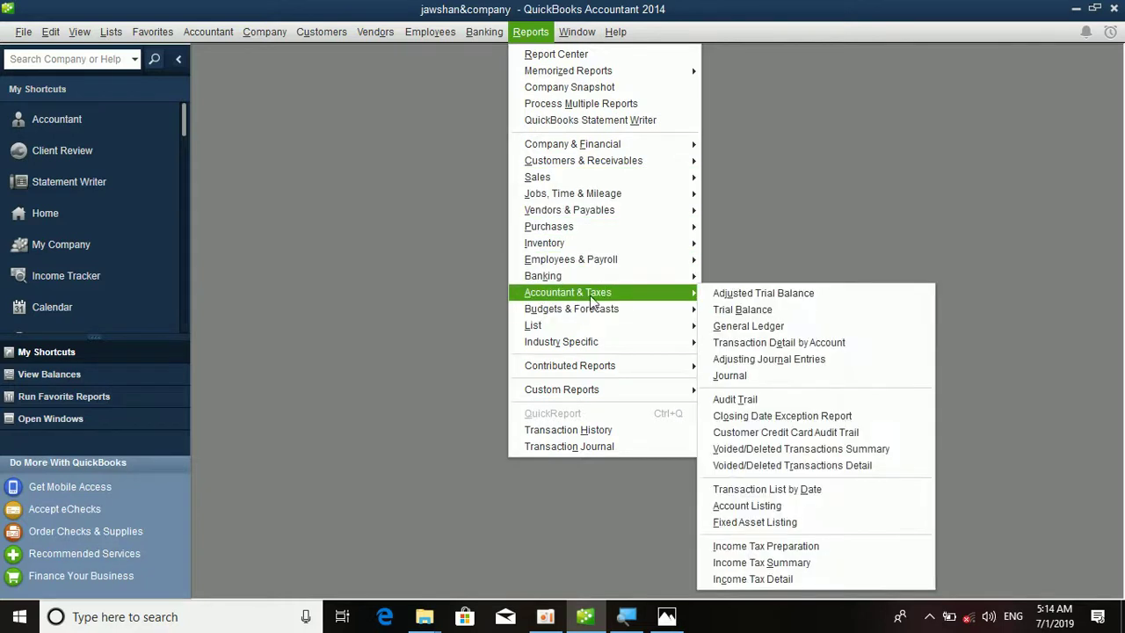
{"action": "left_click", "coordinate": [748, 311]}
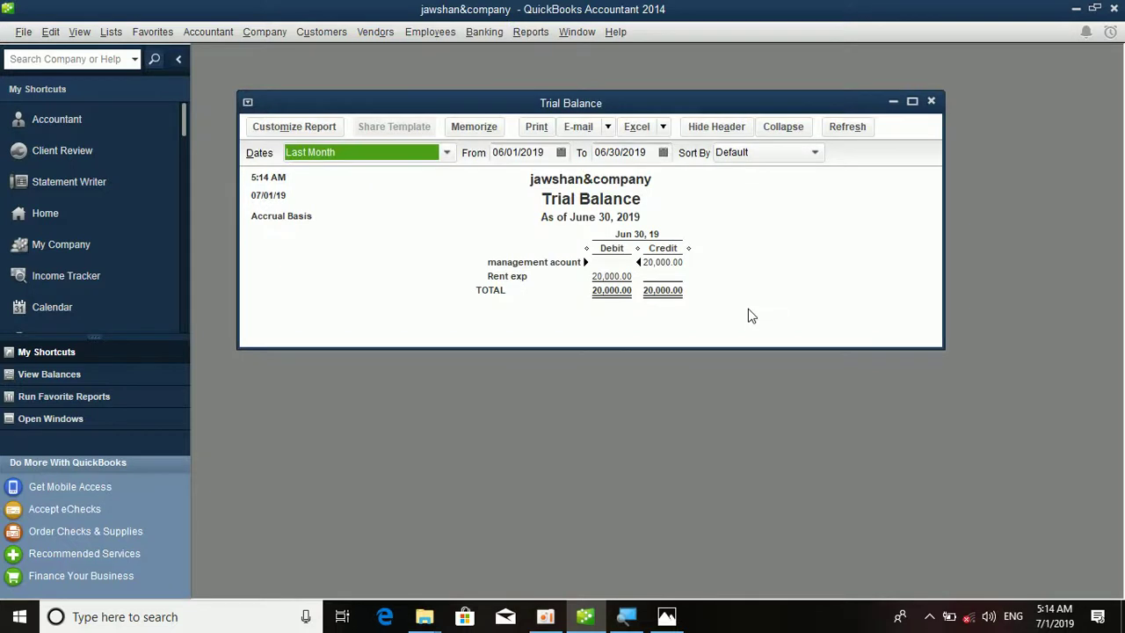
{"action": "left_click", "coordinate": [913, 102]}
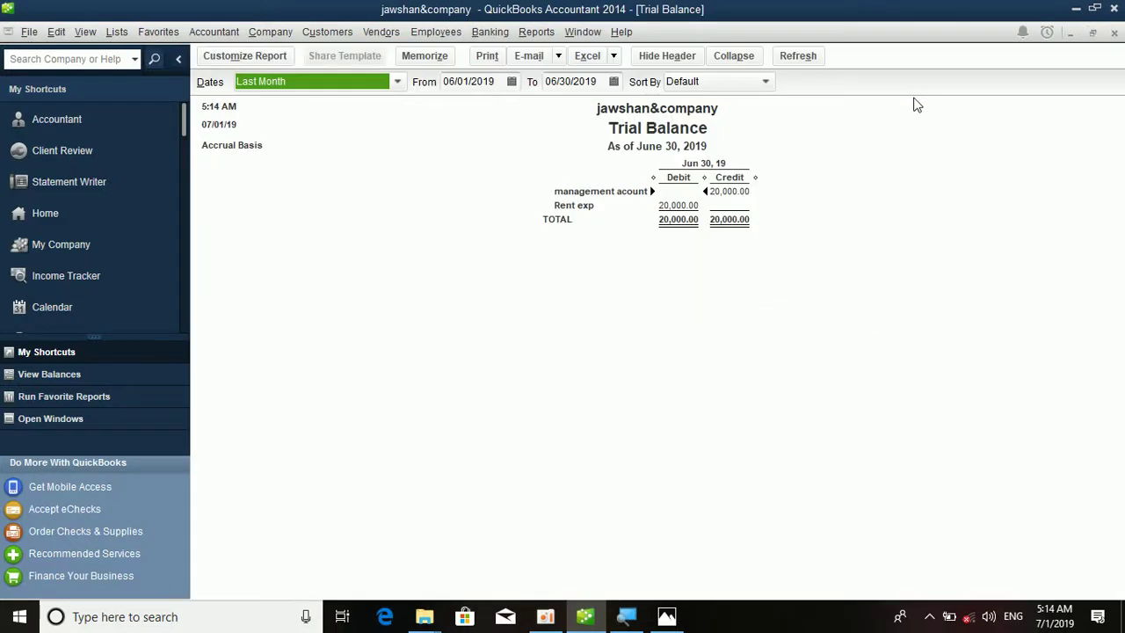
{"action": "key", "text": "a"}
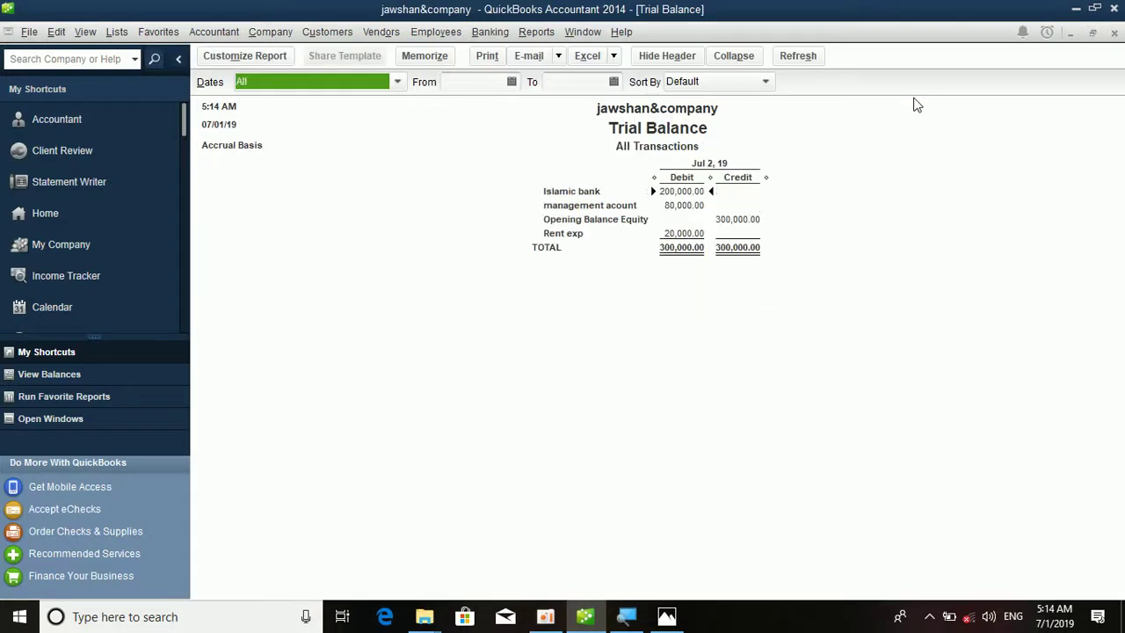
- View the transactions behind the management acount debit in the Trial Balance, and close the reports without memorizing them
{"action": "double_click", "coordinate": [673, 207]}
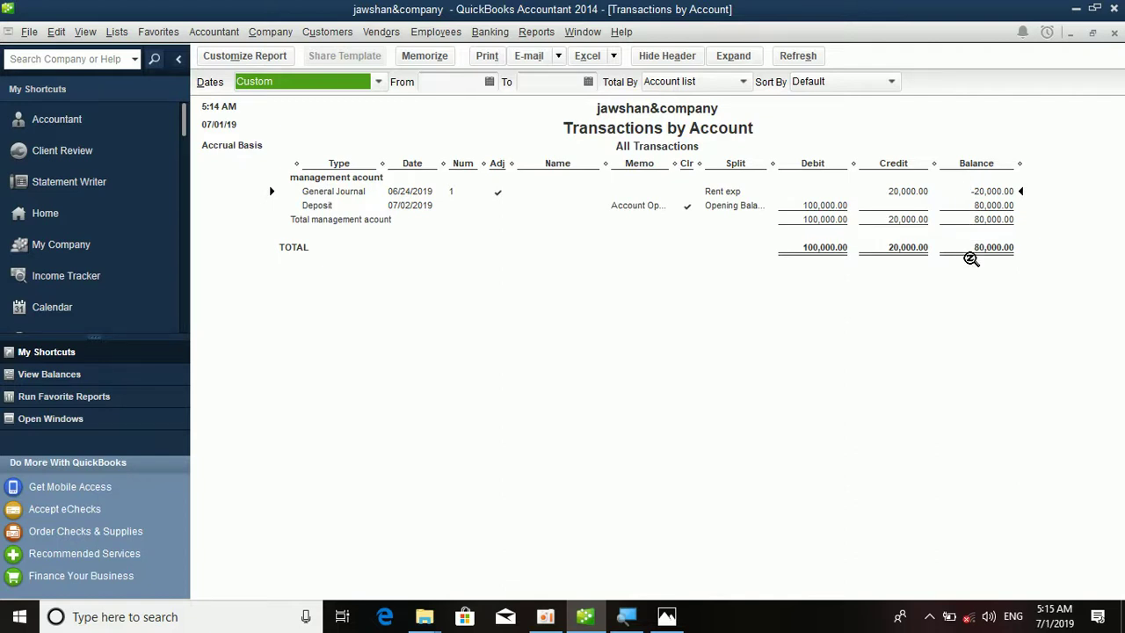
{"action": "left_click", "coordinate": [1113, 35]}
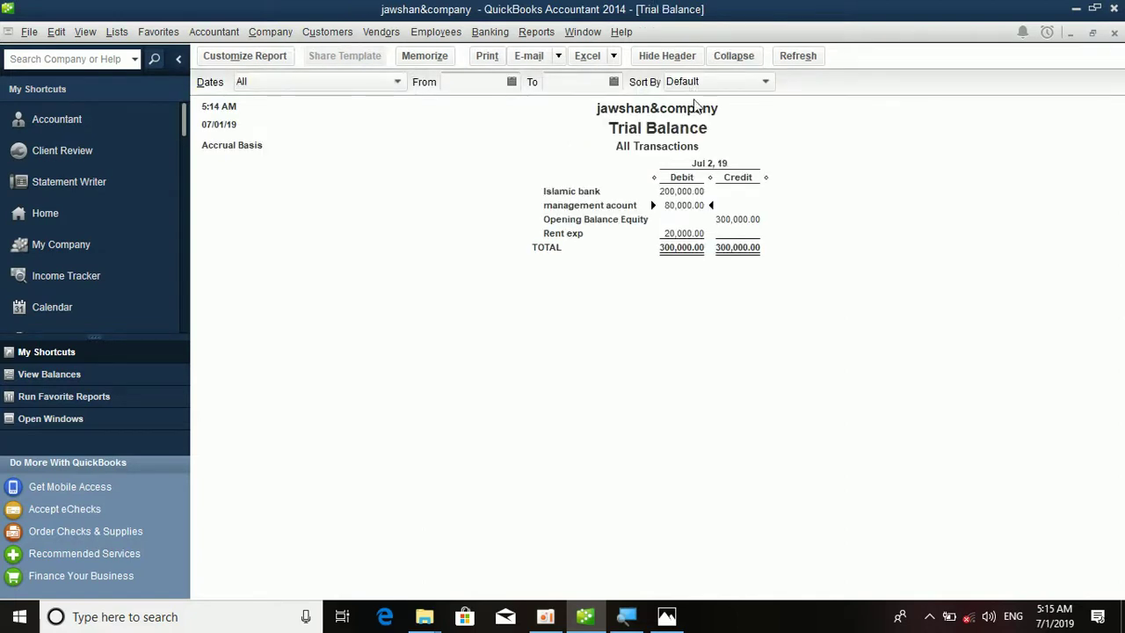
{"action": "left_click", "coordinate": [1113, 35]}
{"action": "left_click", "coordinate": [659, 301]}
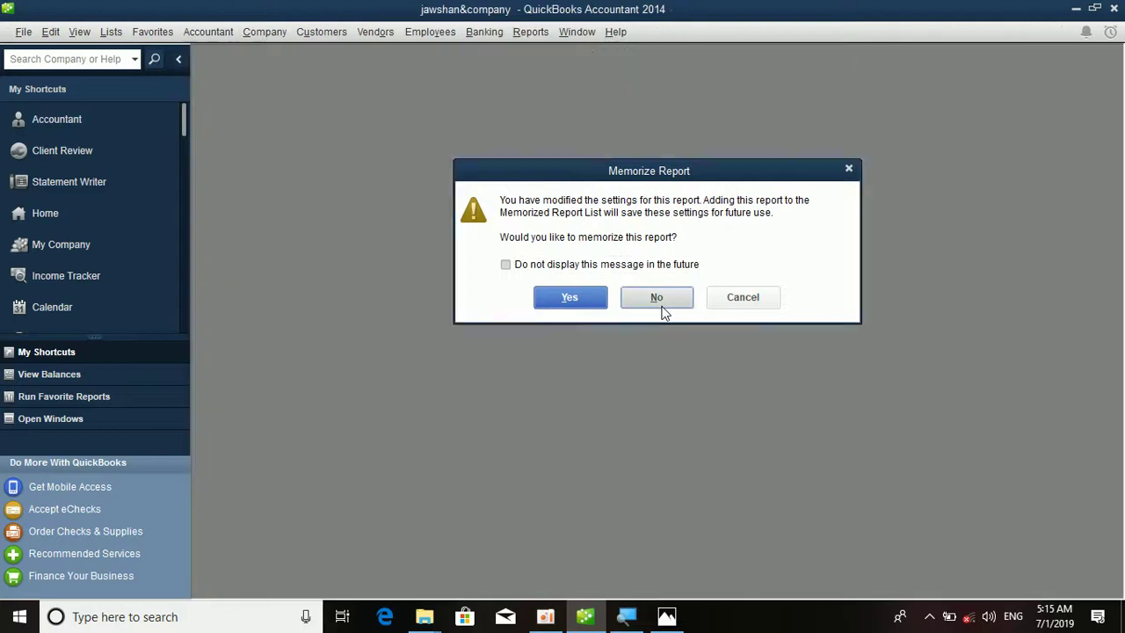
- Open another general journal entry and dismiss the notice about automatic numbering
{"action": "left_click", "coordinate": [275, 32]}
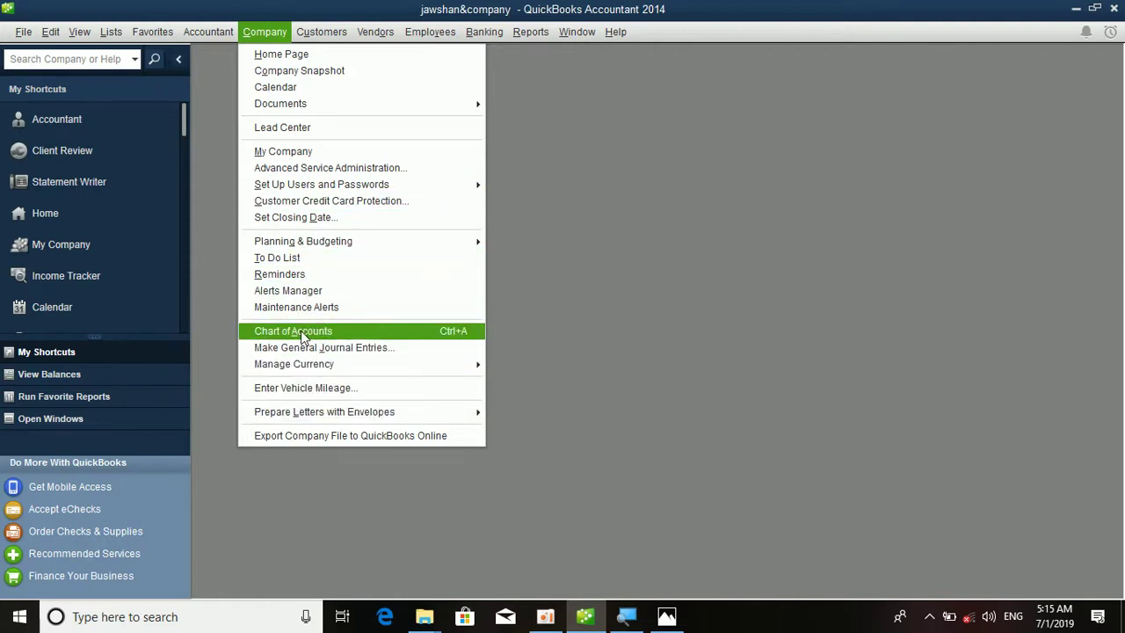
{"action": "left_click", "coordinate": [358, 353]}
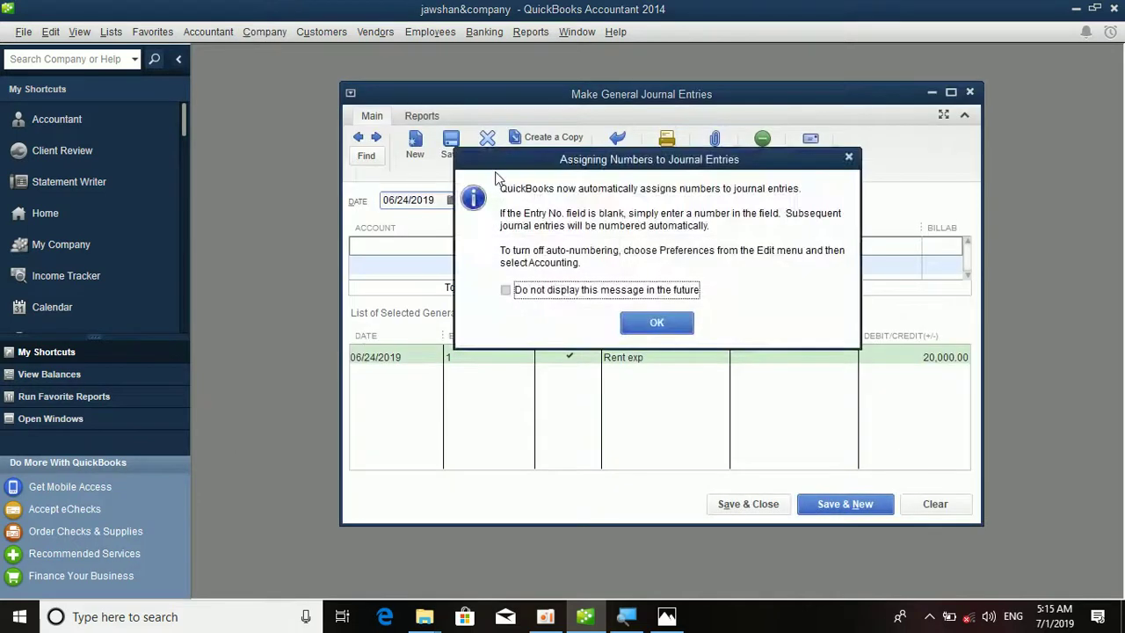
{"action": "left_click", "coordinate": [688, 324]}
- Choose the electration exp account on the first journal line and enter a debit of 7,000.00
{"action": "left_click", "coordinate": [417, 244]}
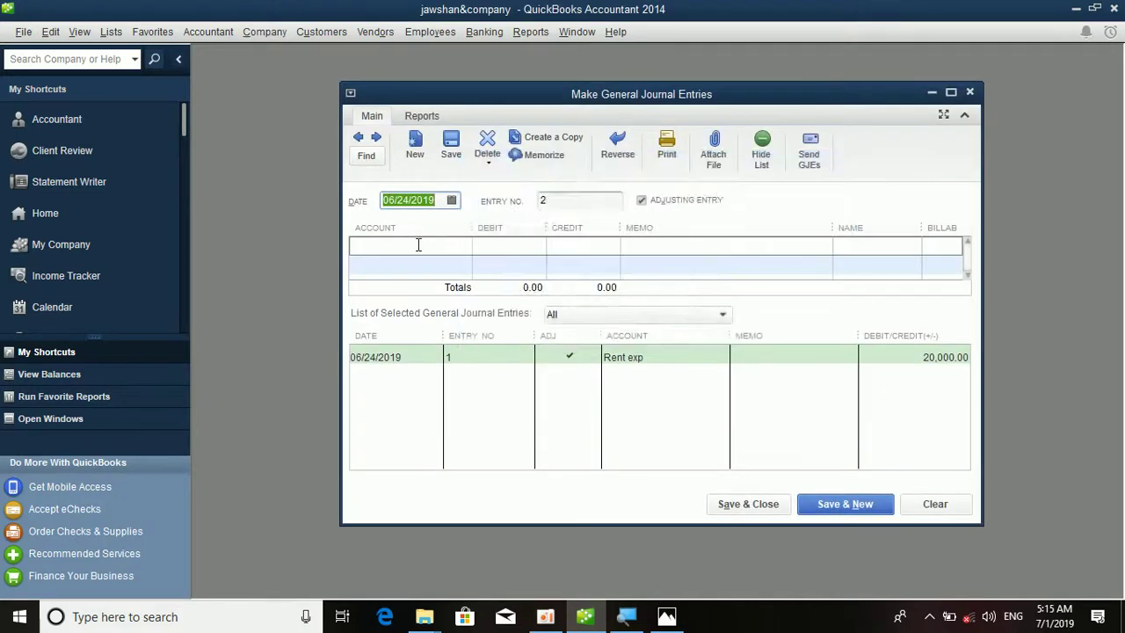
{"action": "left_click", "coordinate": [462, 245]}
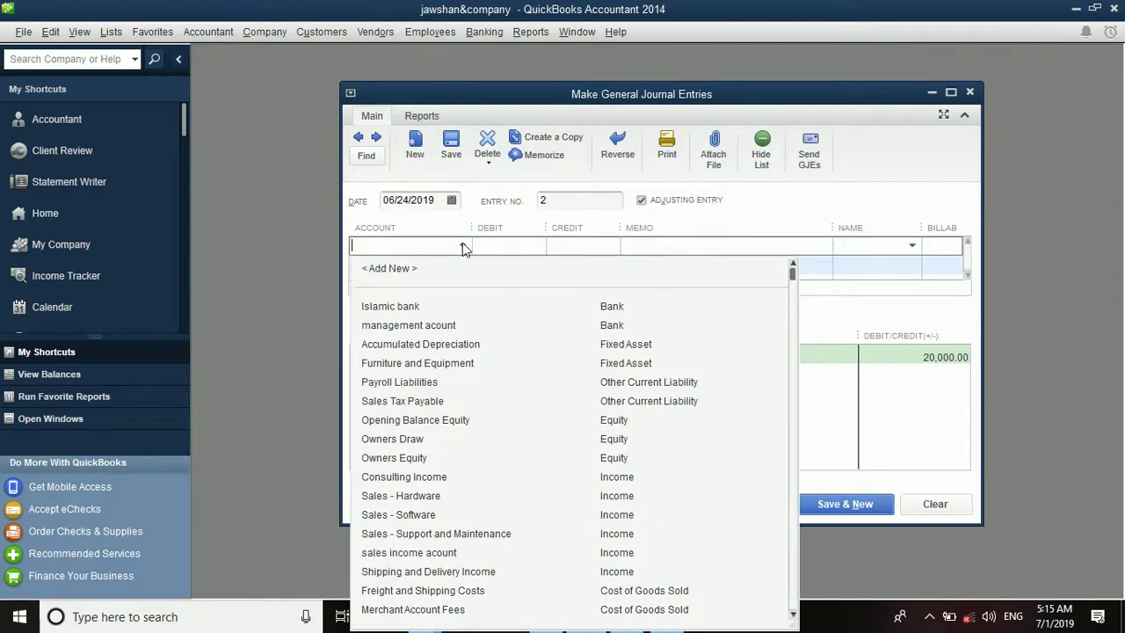
{"action": "type", "text": "electration exp"}
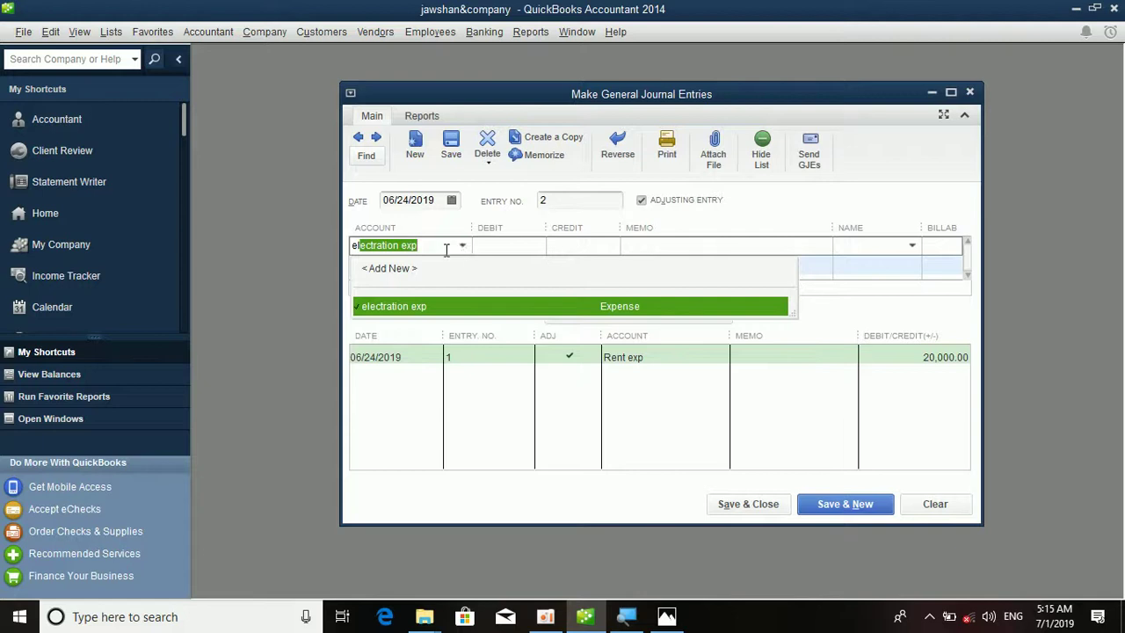
{"action": "left_click", "coordinate": [497, 251]}
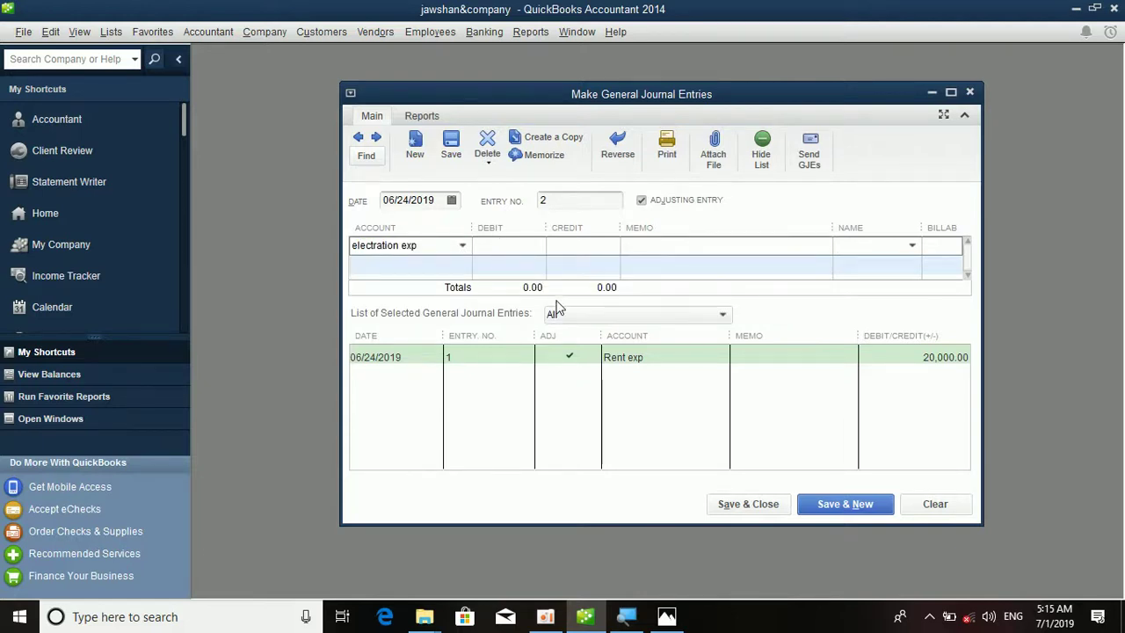
{"action": "type", "text": "7000"}
- Assign management acount to the 7,000.00 credit line, then save and close the journal entry
{"action": "left_click", "coordinate": [431, 264]}
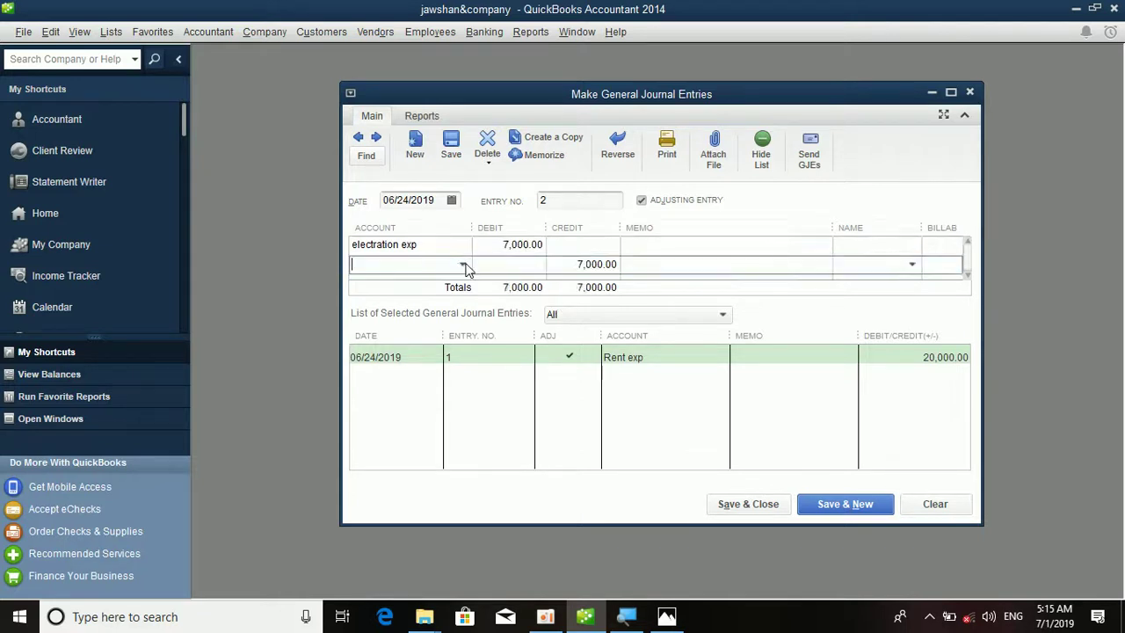
{"action": "left_click", "coordinate": [463, 265]}
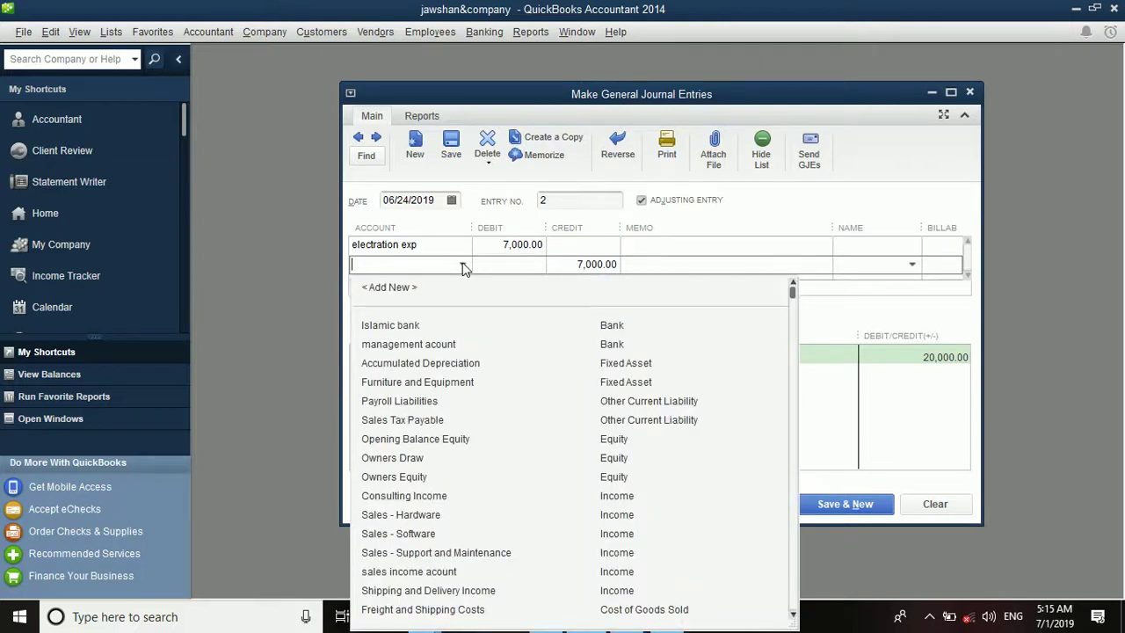
{"action": "type", "text": "management acount"}
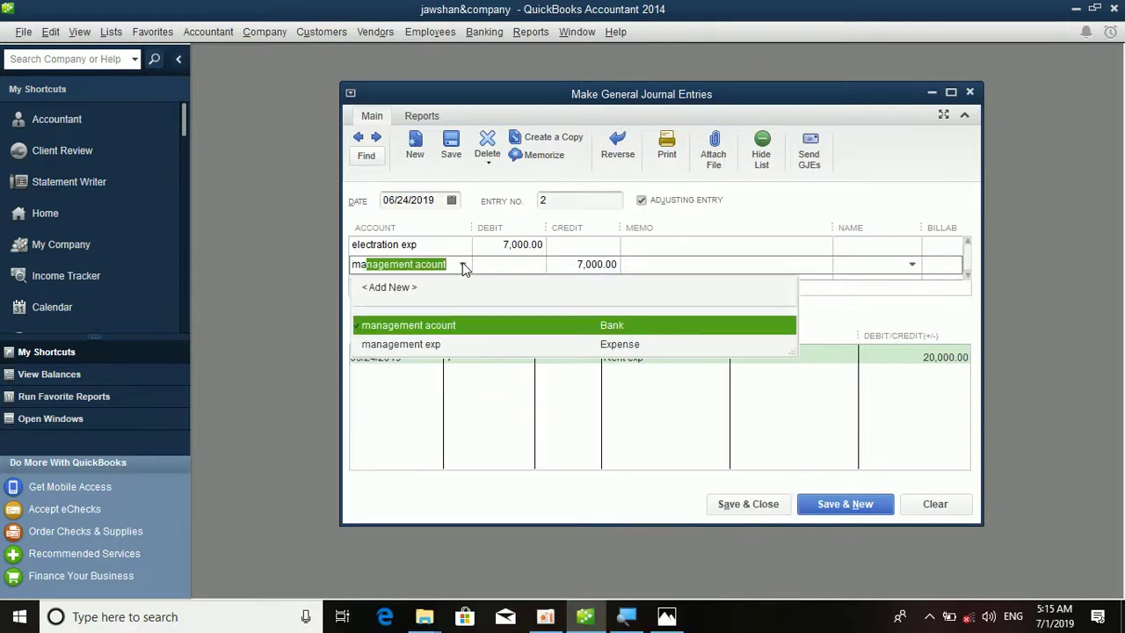
{"action": "left_click", "coordinate": [463, 265]}
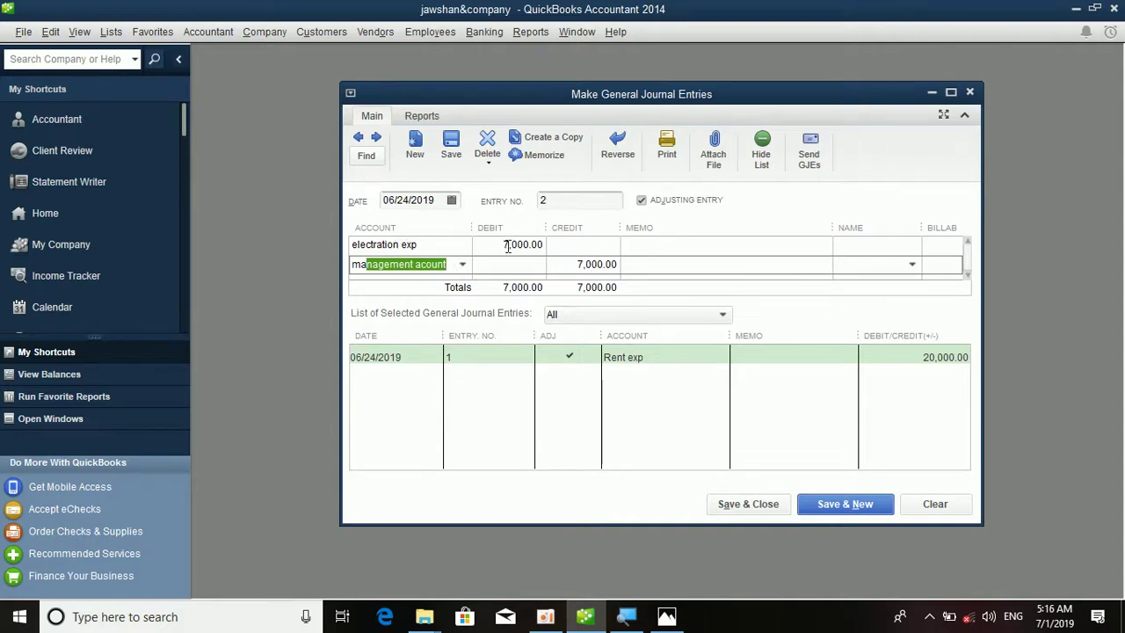
{"action": "left_click", "coordinate": [741, 507]}
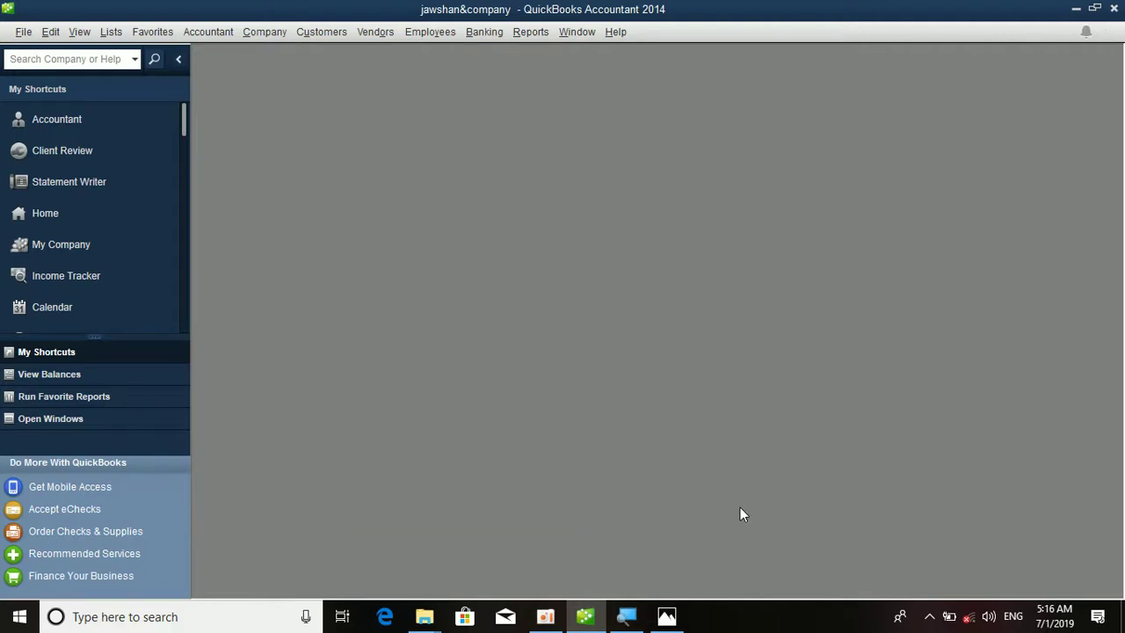
- Reopen the Trial Balance report for all dates and maximize it to check the accounts after the electration exp entry
{"action": "left_click", "coordinate": [535, 43]}
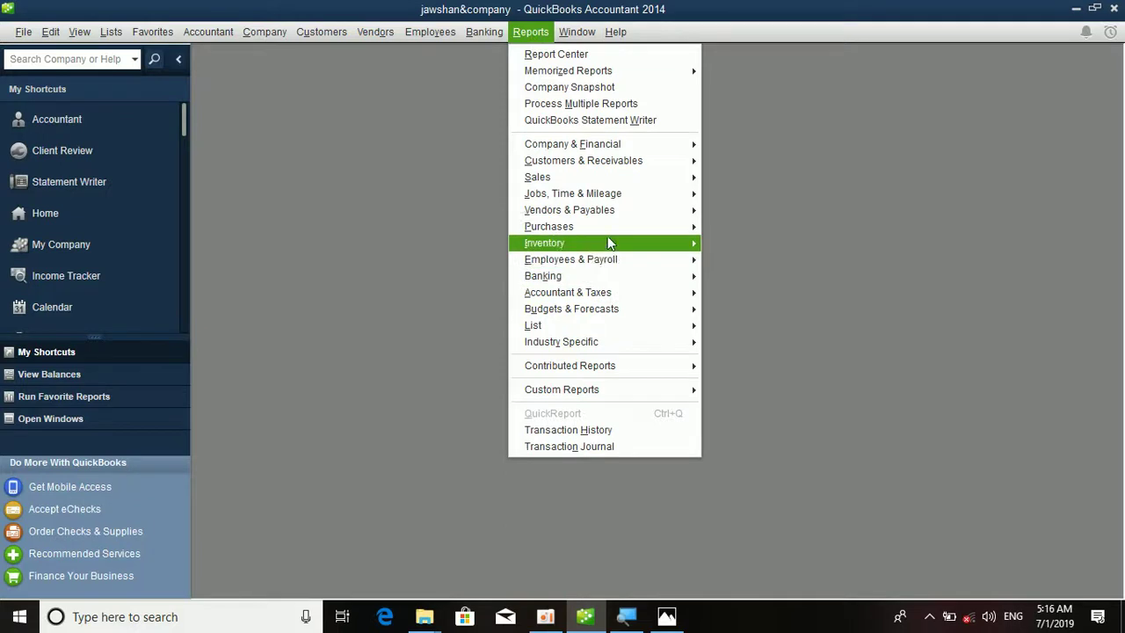
{"action": "mouse_move", "coordinate": [601, 244]}
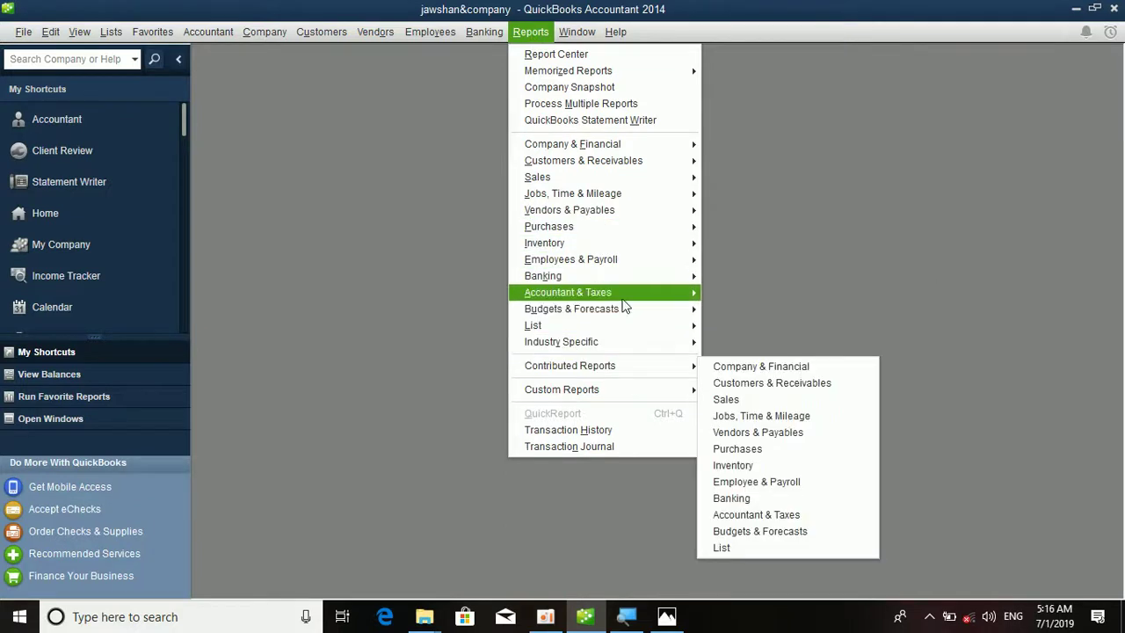
{"action": "mouse_move", "coordinate": [626, 293]}
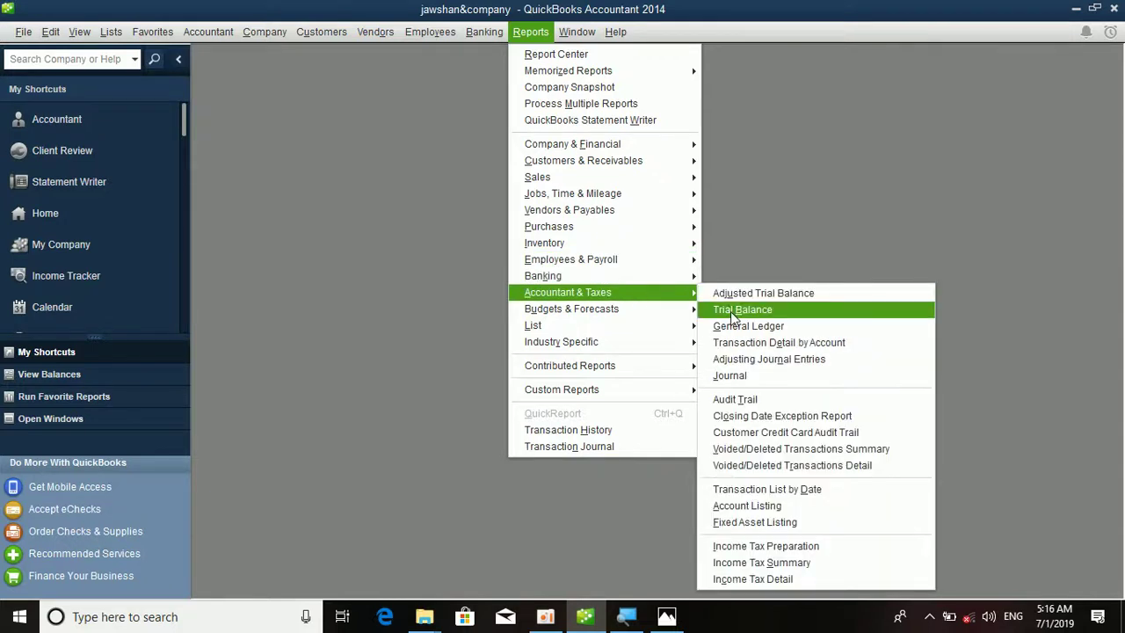
{"action": "left_click", "coordinate": [742, 309]}
{"action": "key", "text": "a"}
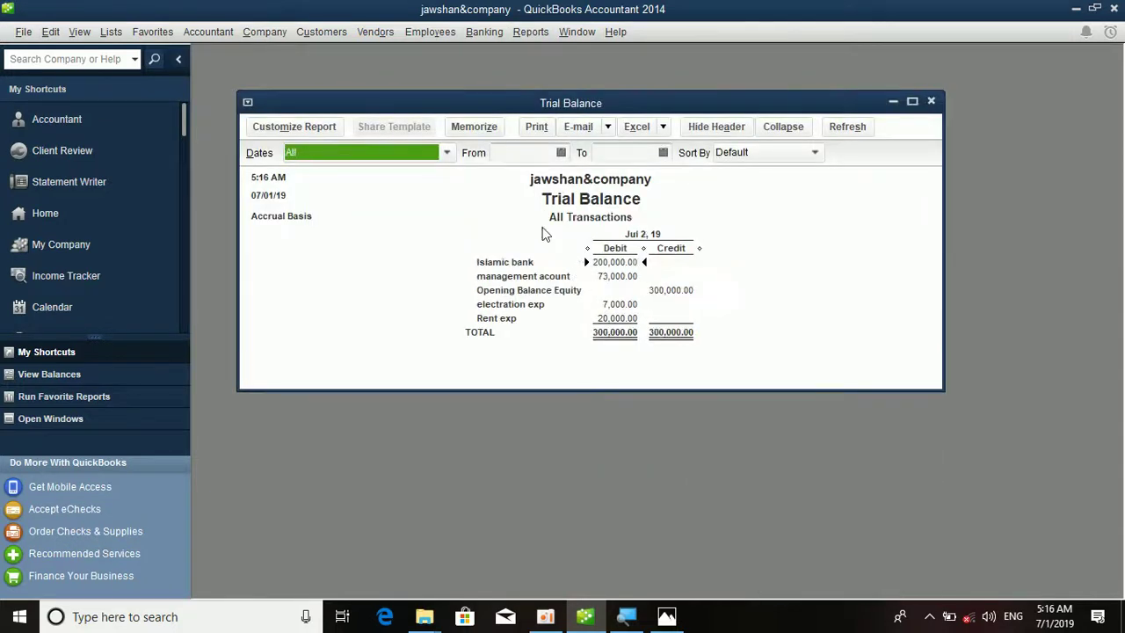
{"action": "left_click", "coordinate": [912, 101]}
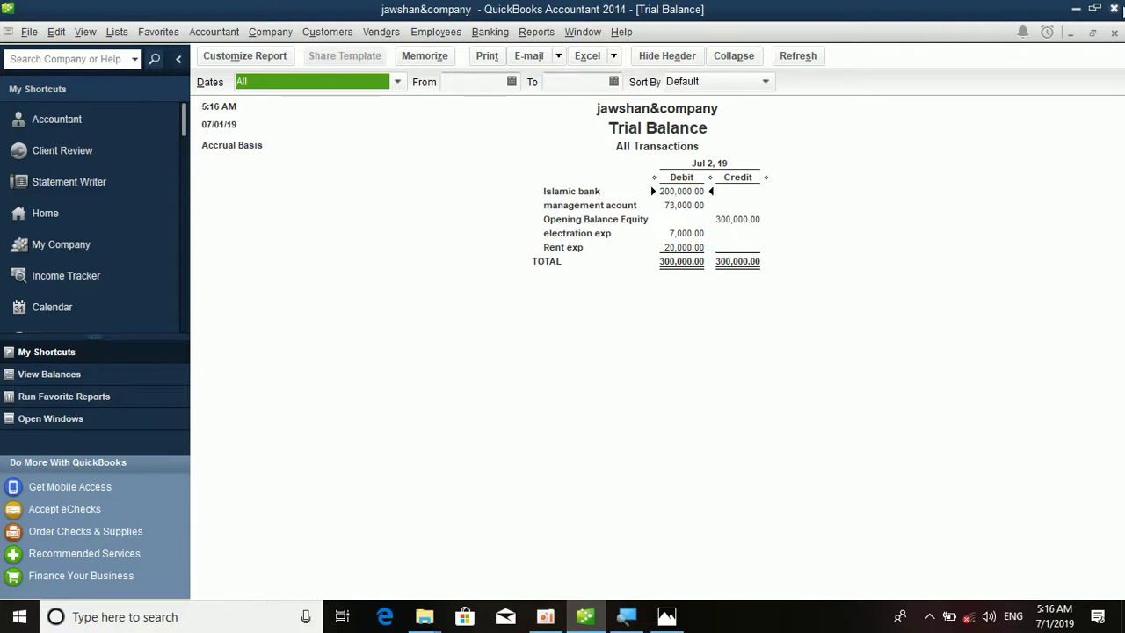
- Exit QuickBooks and confirm the exit
{"action": "left_click", "coordinate": [1114, 8]}
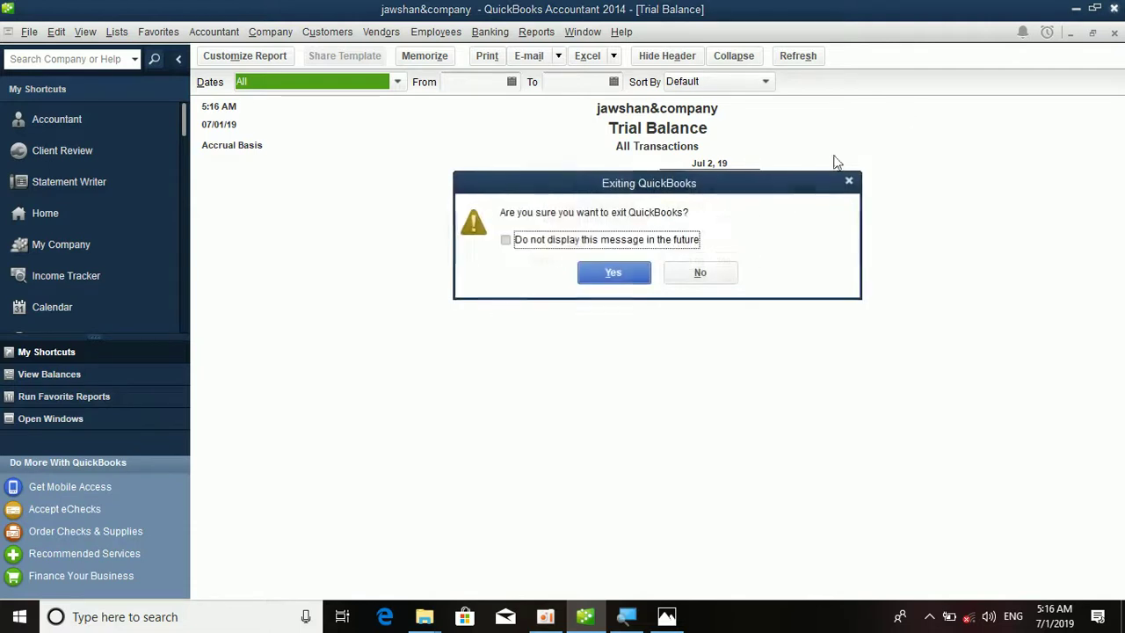
{"action": "left_click", "coordinate": [605, 279]}
{"action": "left_click", "coordinate": [546, 616]}
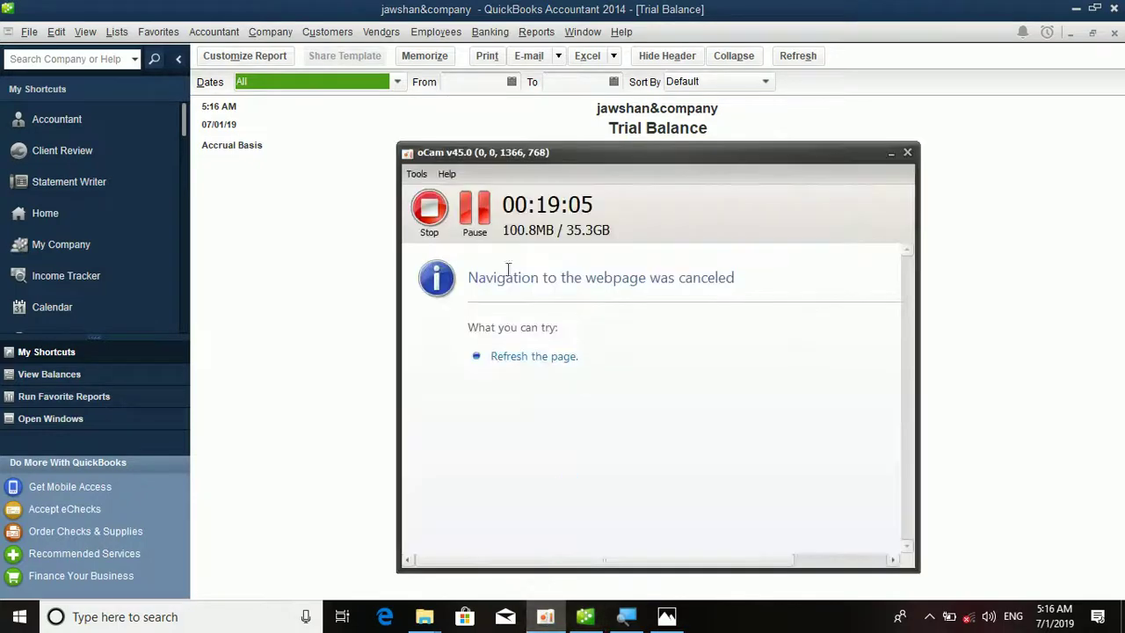